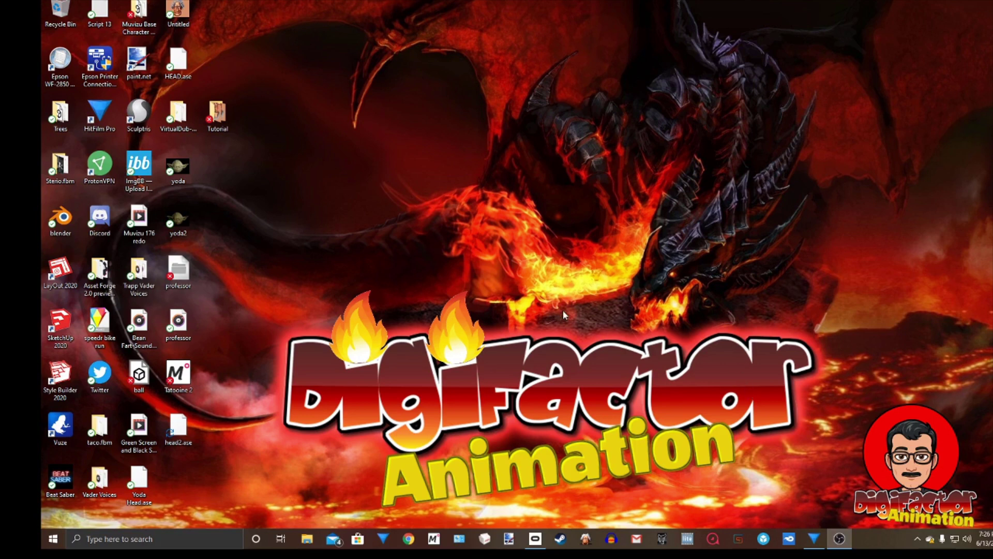
Step: Open MilkShape 3D and orbit the perspective view to face the grid
left_click(489, 540)
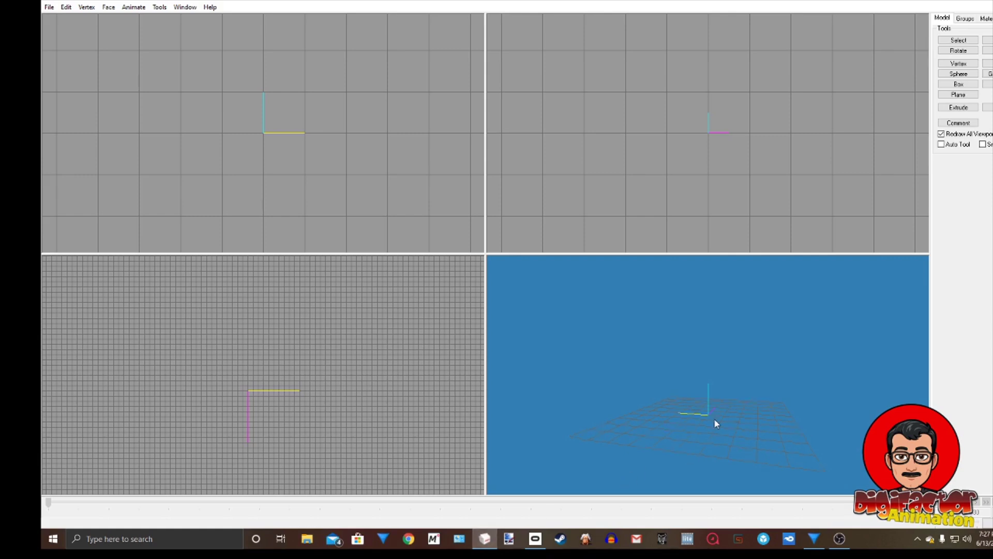
left_click_drag(728, 423, 740, 423)
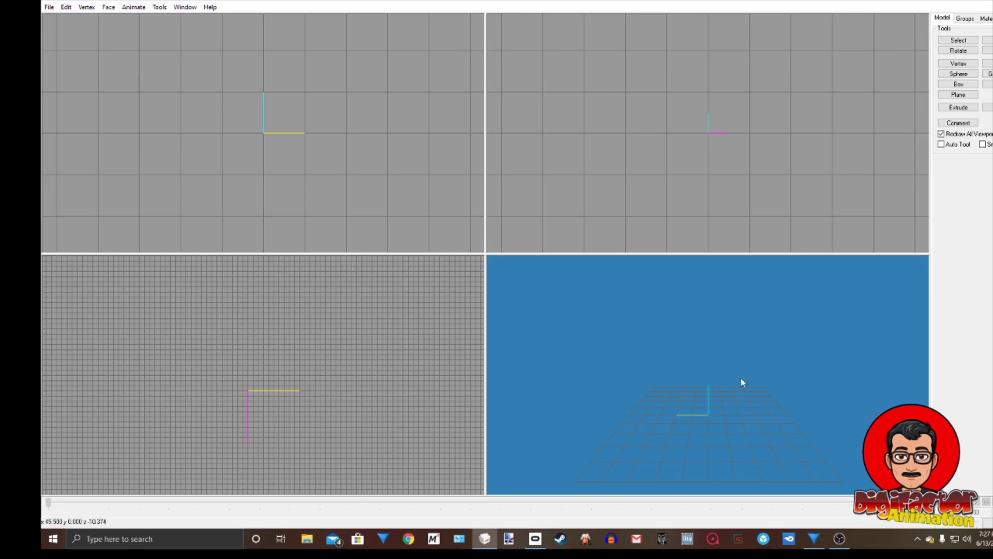
left_click_drag(749, 371, 749, 391)
Step: Import the Boy model as Wavefront OBJ from the Muvizu Base Character Models FBX folder
left_click(48, 8)
mouse_move(83, 82)
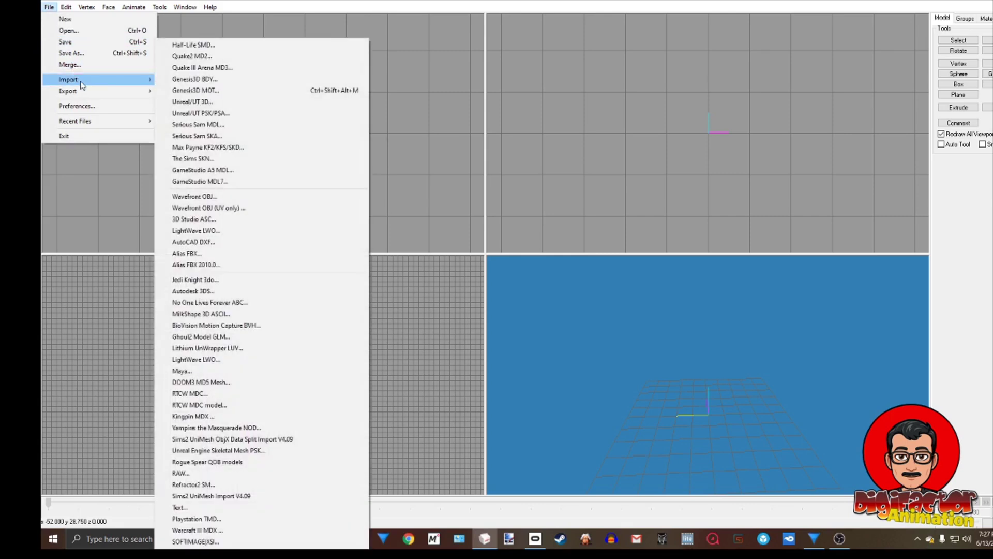
left_click(229, 199)
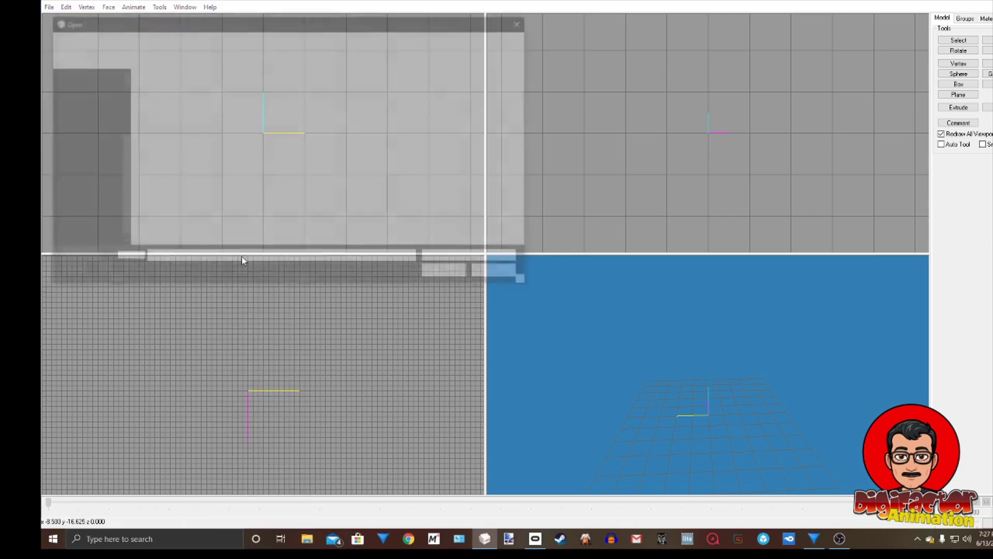
left_click(156, 123)
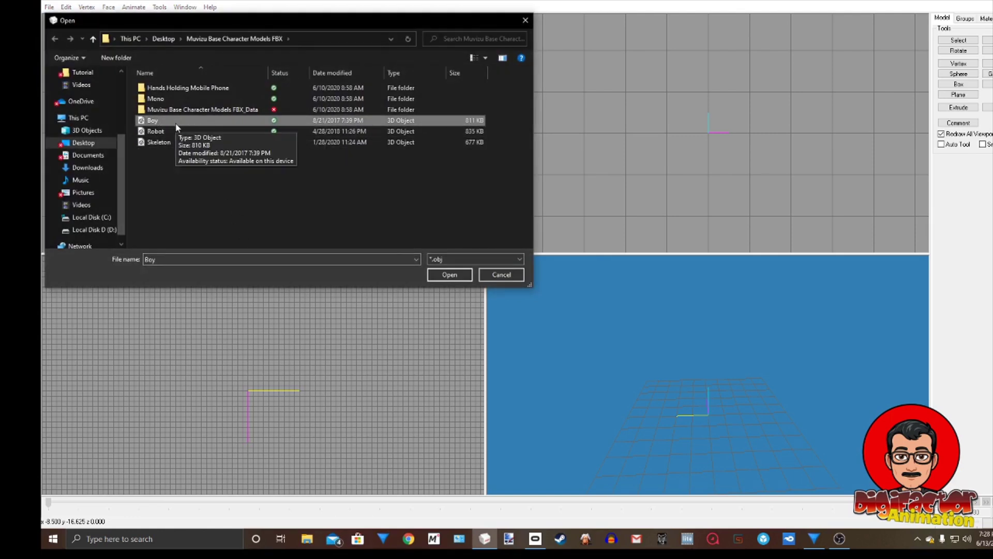
left_click(431, 274)
left_click_drag(569, 326, 735, 396)
scroll(716, 417, "up", 7)
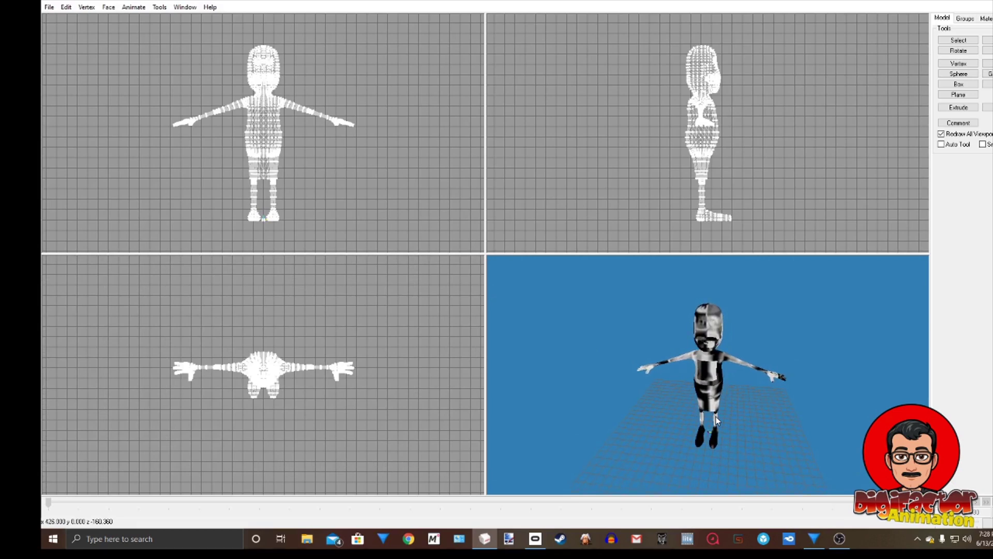
left_click_drag(821, 327, 708, 394)
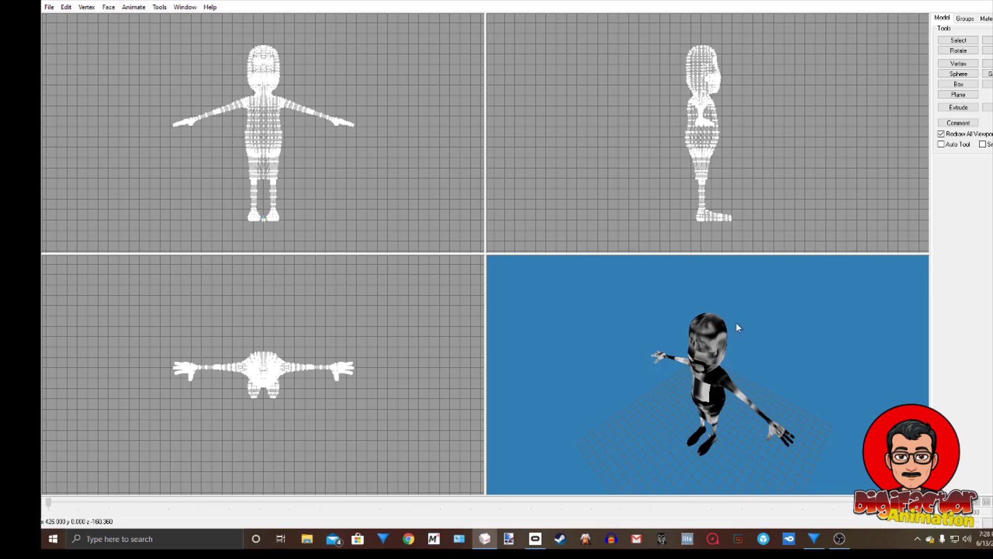
left_click_drag(700, 357, 882, 387)
Step: Select the entire character, nudge it slightly with the Move tool to refresh its shading, and clear the selection
left_click(66, 6)
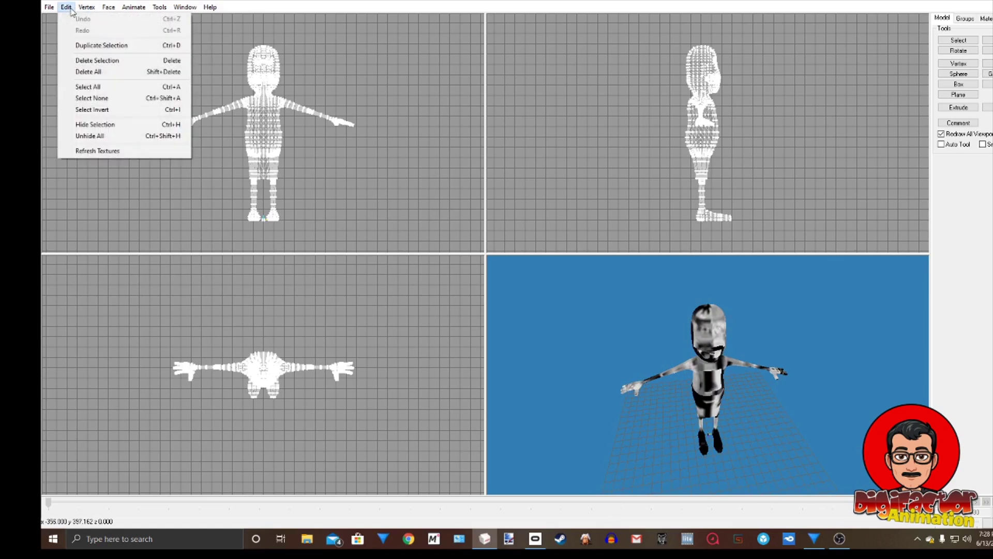
left_click(88, 87)
key("t")
left_click_drag(798, 172, 796, 172)
left_click_drag(847, 348, 825, 336)
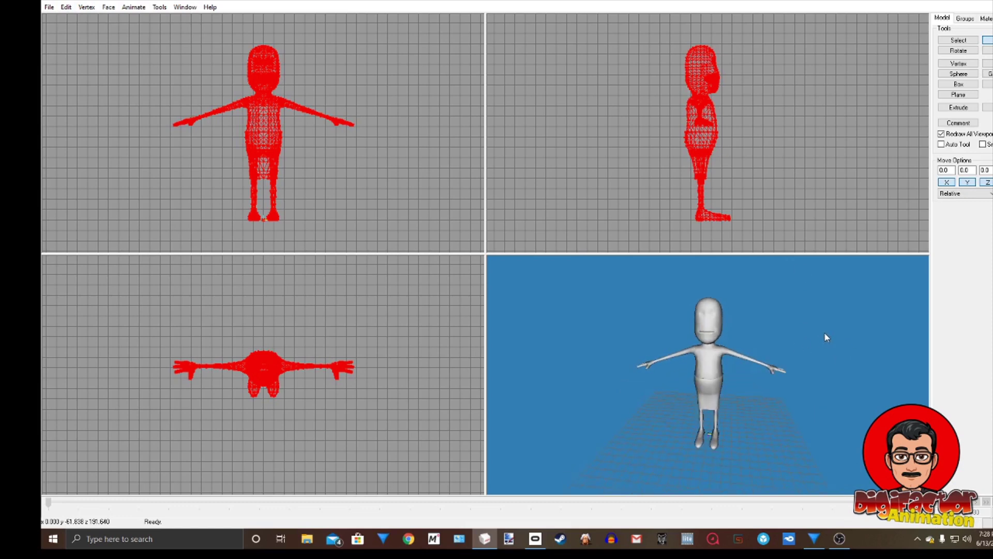
left_click(959, 40)
left_click(841, 123)
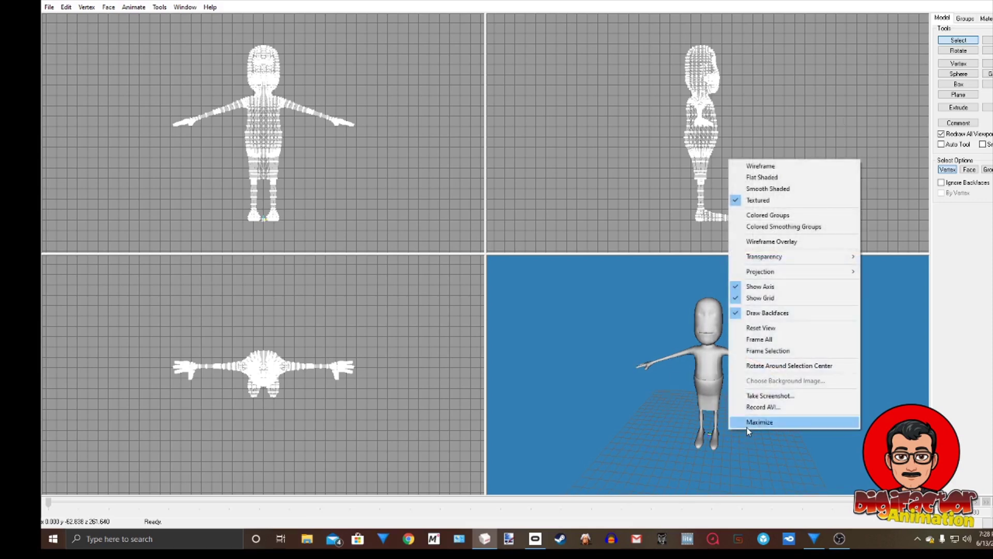
Step: Examine the character from all sides in the maximized perspective view, and restore the four-view layout
left_click(747, 422)
right_click(522, 327)
left_click_drag(579, 364, 815, 393)
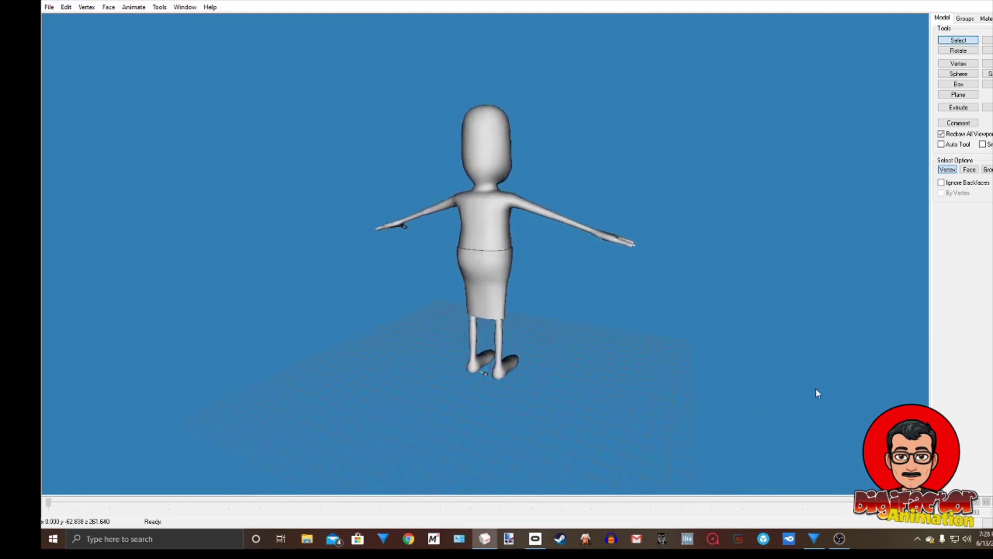
scroll(523, 383, "up", 7)
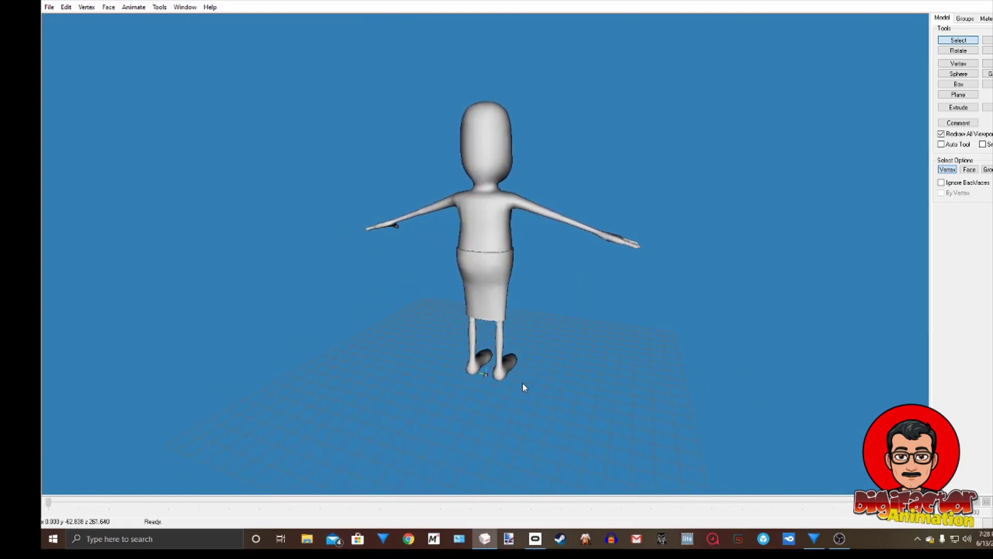
left_click_drag(703, 355, 477, 309)
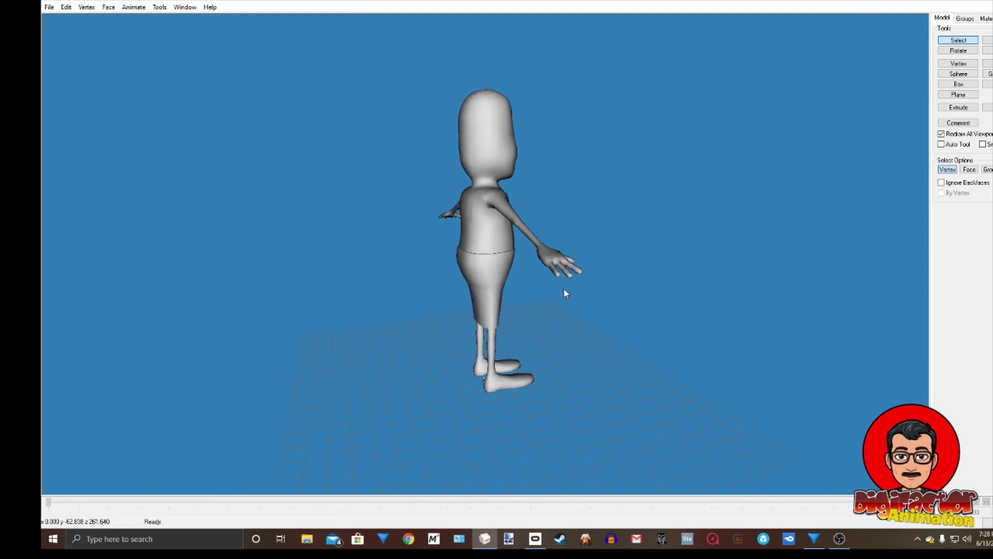
left_click_drag(669, 361, 470, 331)
left_click_drag(598, 397, 583, 419)
left_click_drag(492, 214, 488, 236)
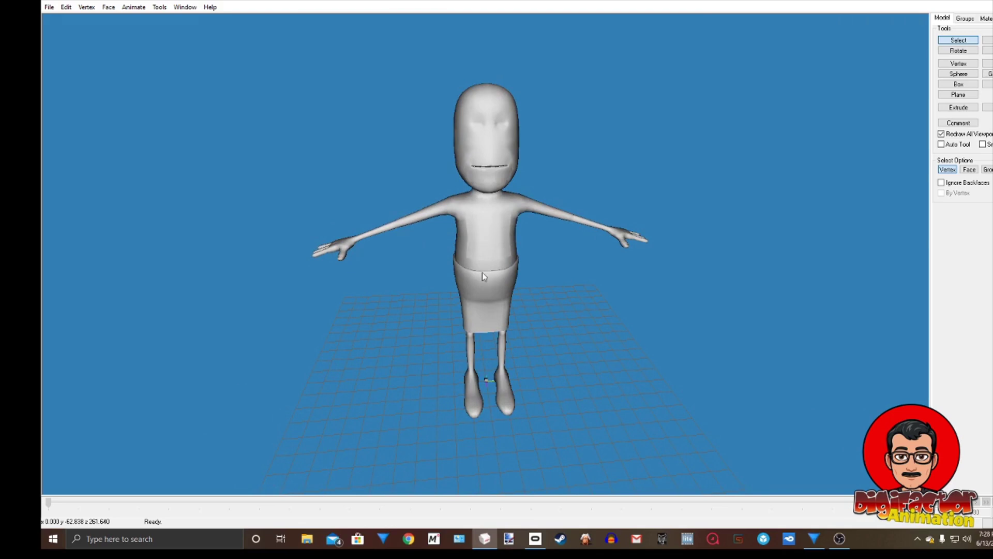
left_click_drag(461, 254, 720, 254)
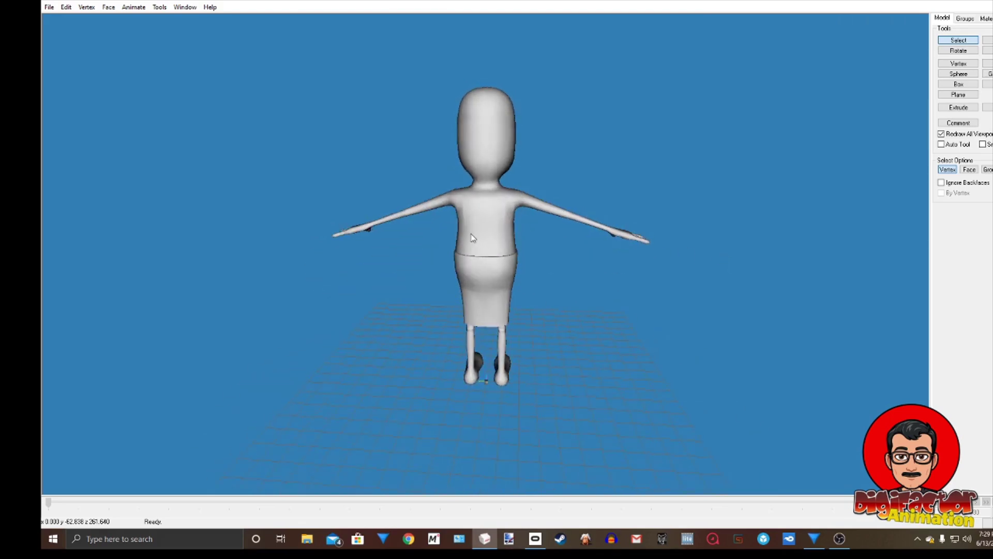
left_click_drag(563, 295, 390, 178)
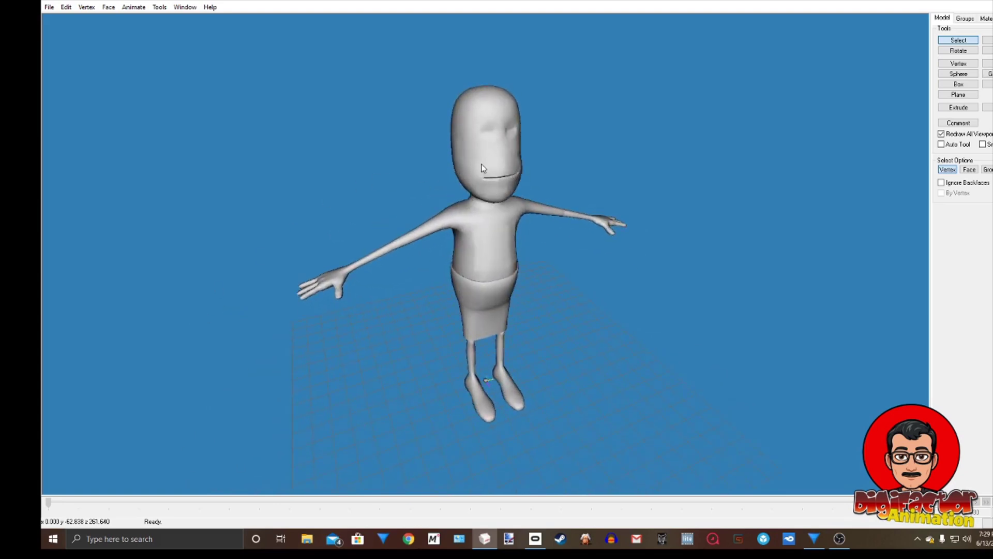
right_click(717, 424)
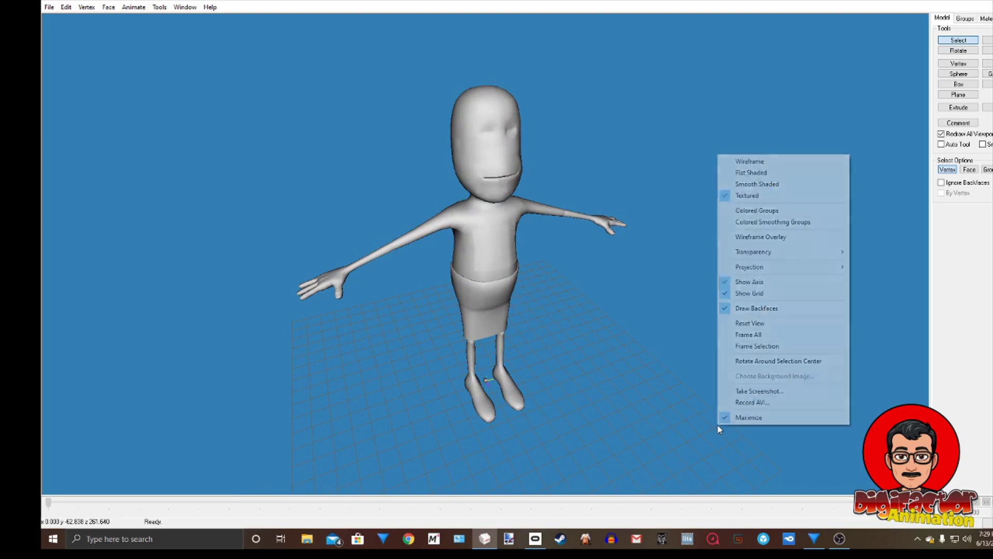
left_click(735, 417)
Step: Delete the skirt, the two mat_default_fatman patches and the beard from the model's groups
left_click(965, 18)
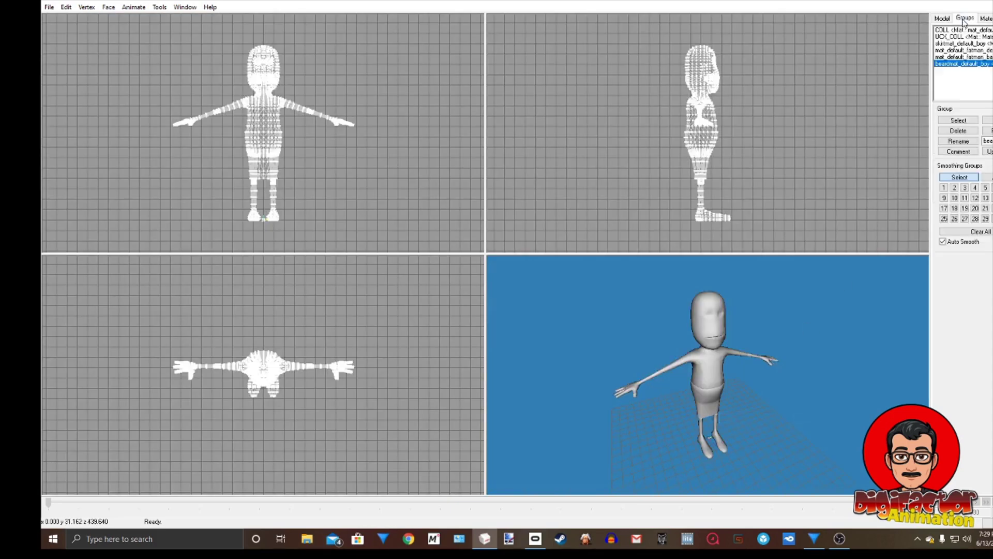
left_click(956, 44)
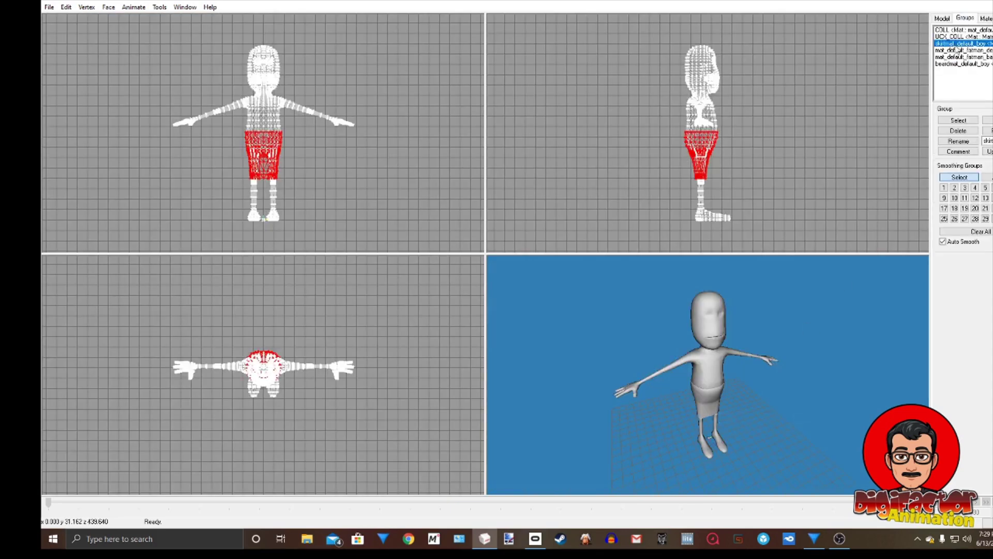
left_click(958, 131)
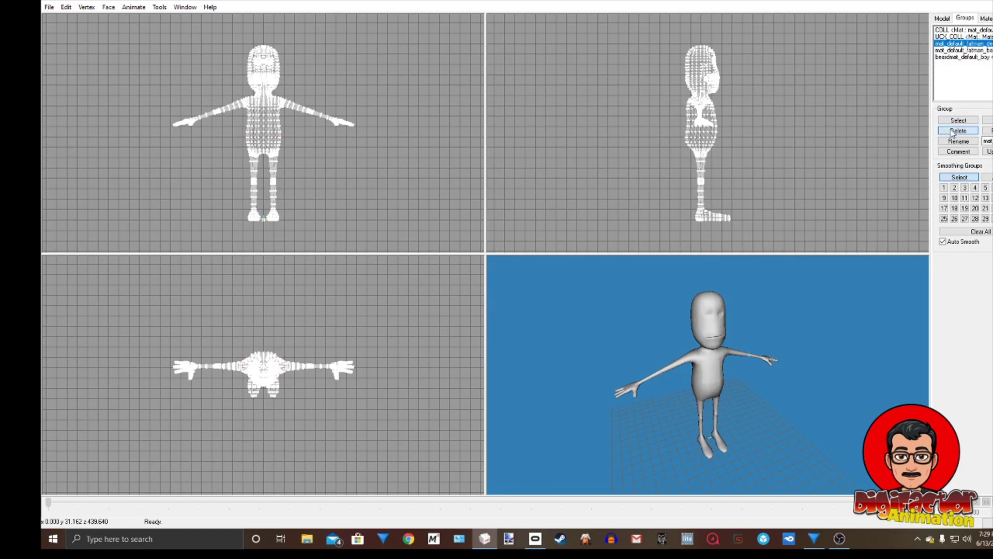
double_click(957, 44)
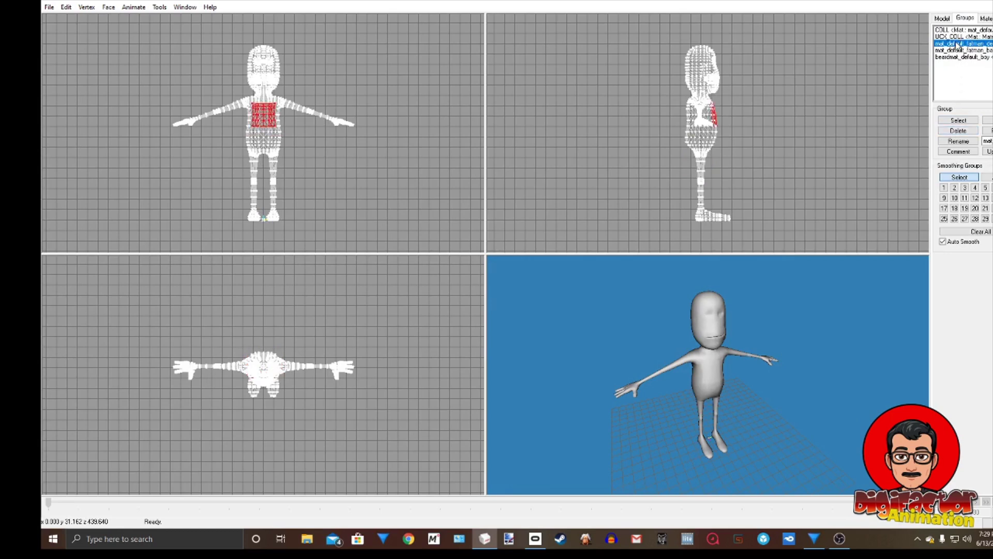
left_click(977, 130)
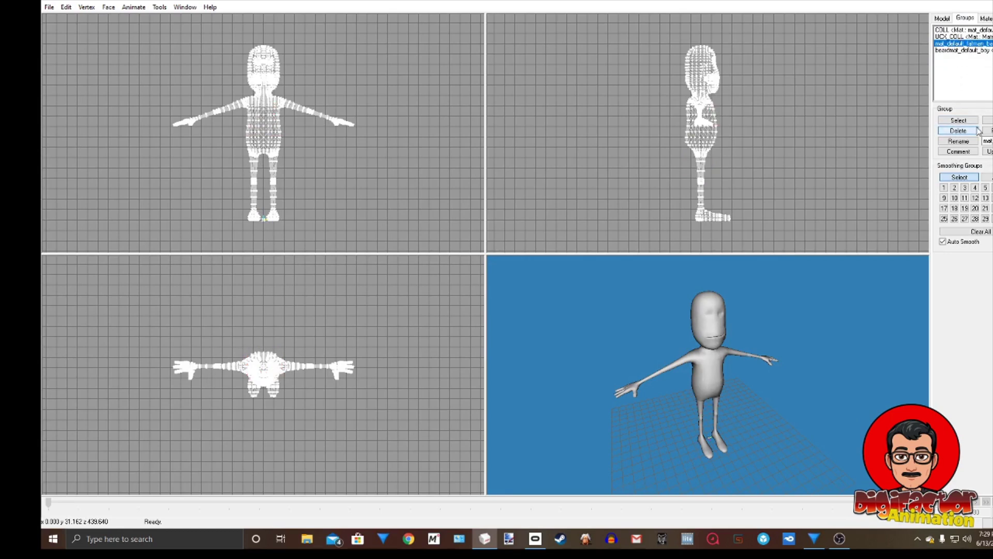
left_click(952, 45)
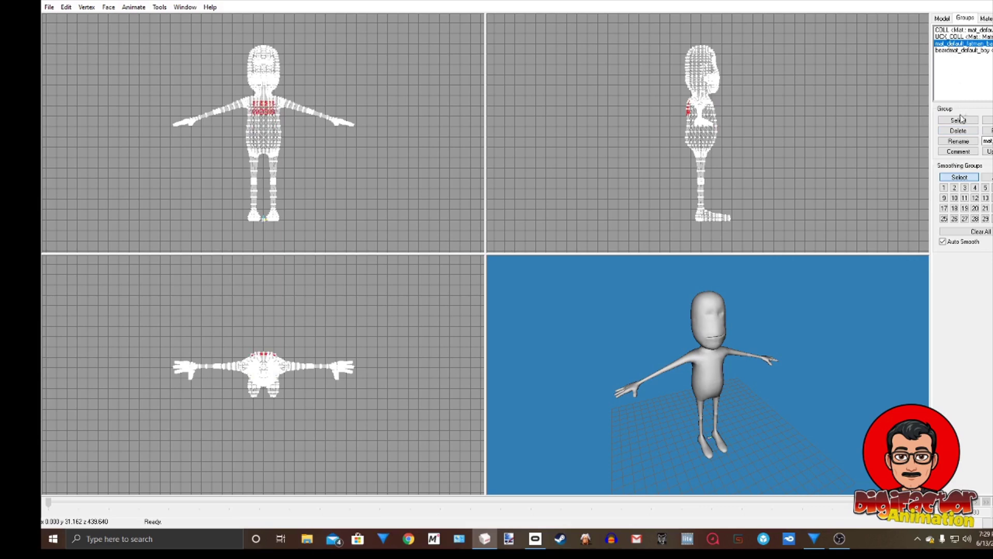
left_click(959, 130)
left_click(947, 47)
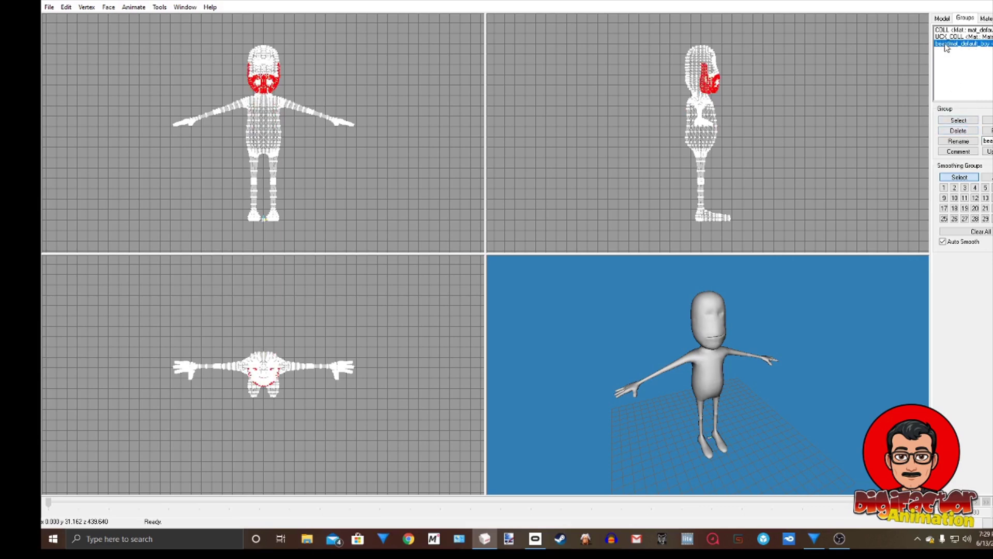
left_click(971, 131)
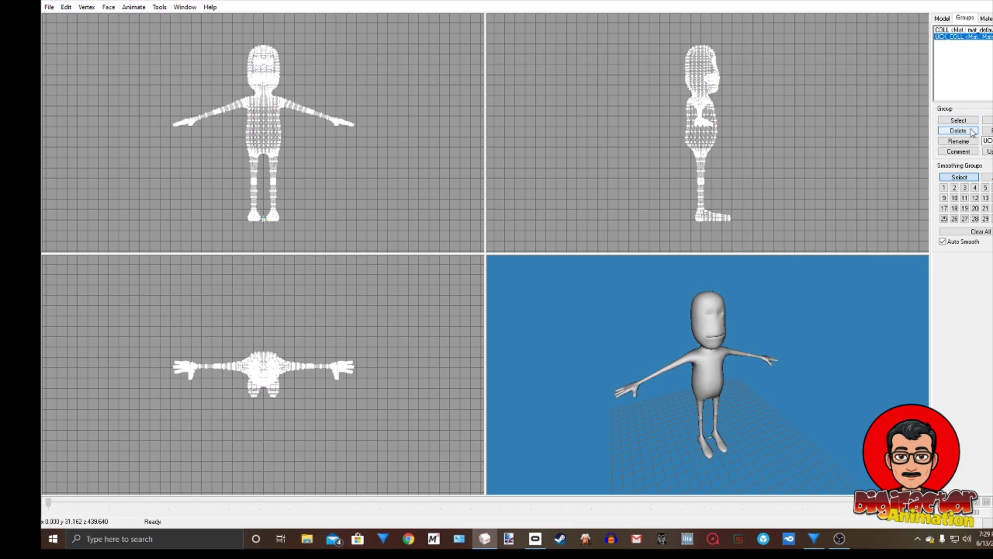
Step: Select all vertices below the neck in the side view and delete them, isolating the head
scroll(254, 126, "up", 2)
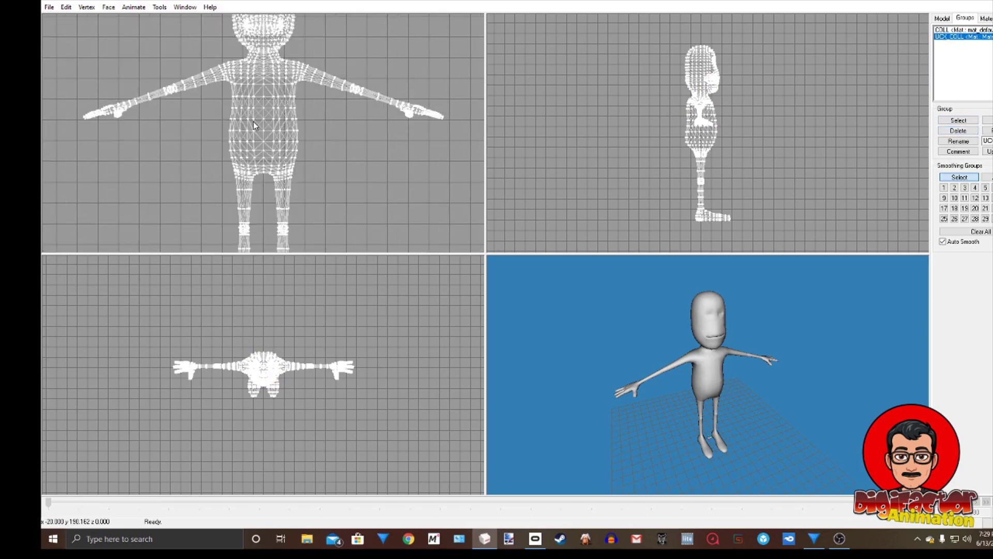
scroll(774, 151, "up", 3)
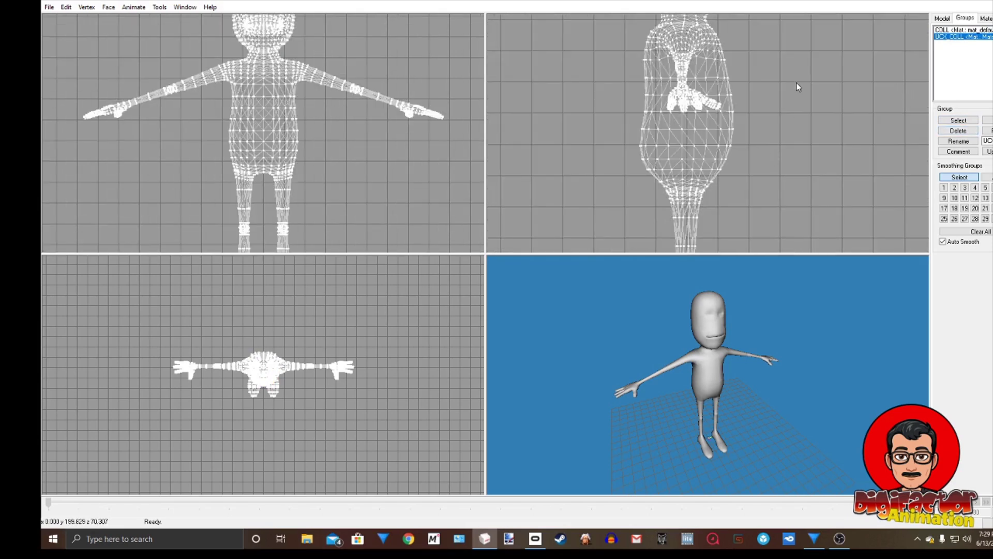
right_click_drag(797, 87, 796, 144)
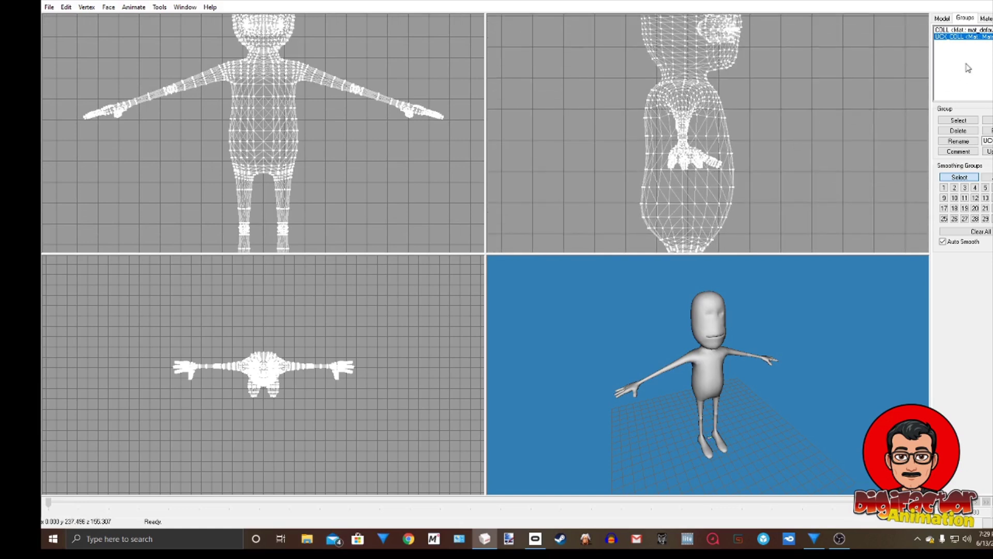
left_click(941, 20)
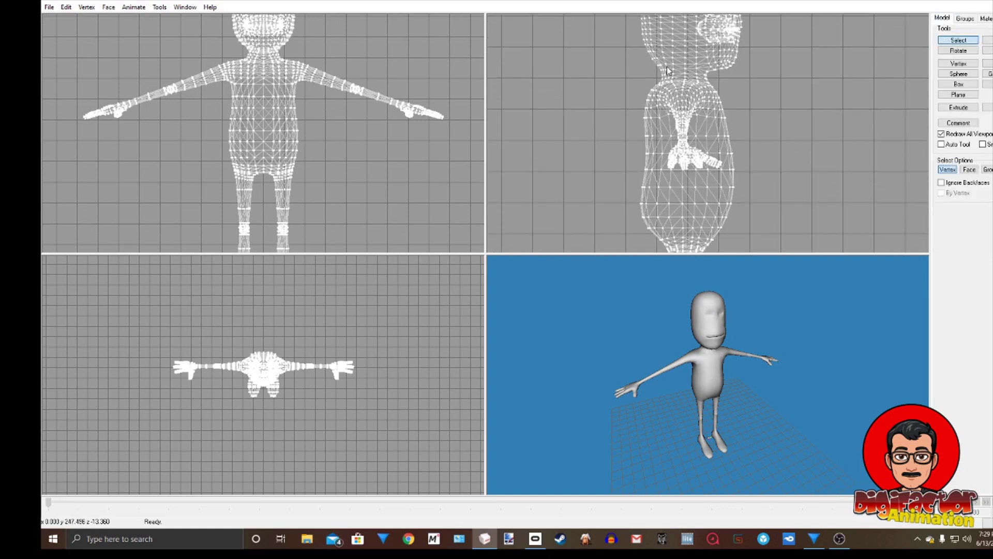
left_click_drag(654, 76, 780, 551)
left_click_drag(628, 83, 682, 516)
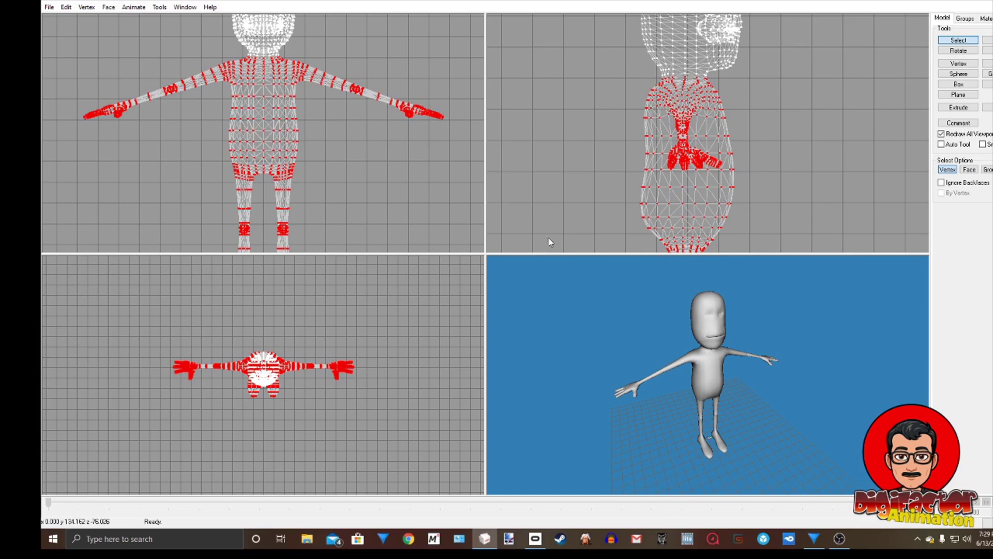
scroll(327, 206, "down", 3)
scroll(328, 190, "up", 3)
left_click(66, 6)
left_click(77, 61)
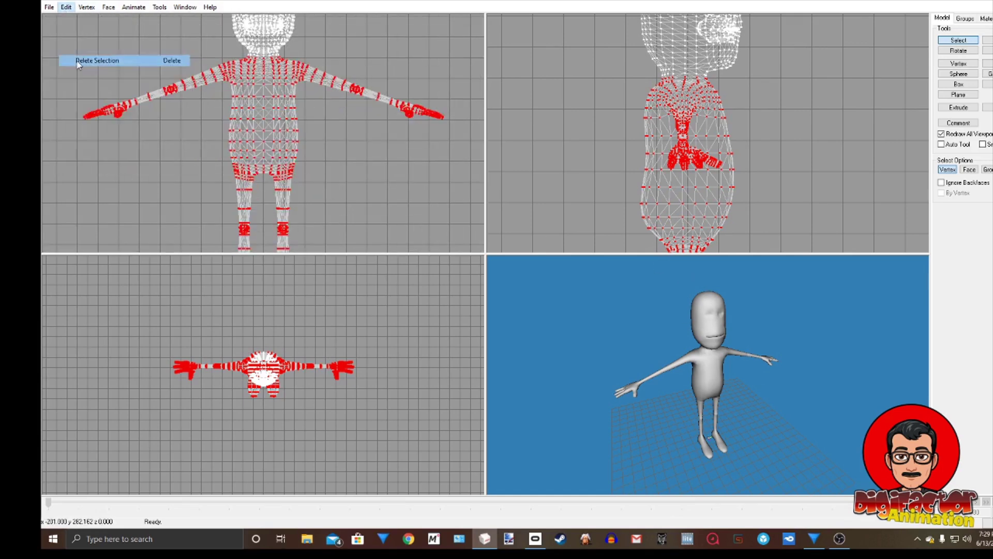
Step: Scale the ring of vertices at the open neck's lower edge down to a single point and move it slightly upward
left_click_drag(837, 446, 771, 458)
scroll(742, 124, "up", 3)
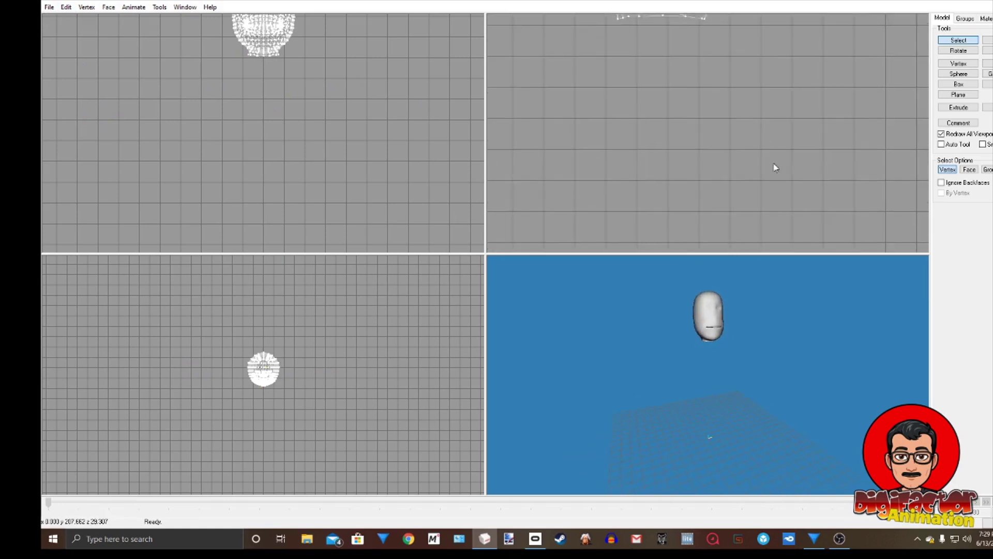
left_click_drag(774, 164, 791, 239, "ctrl")
left_click(951, 40)
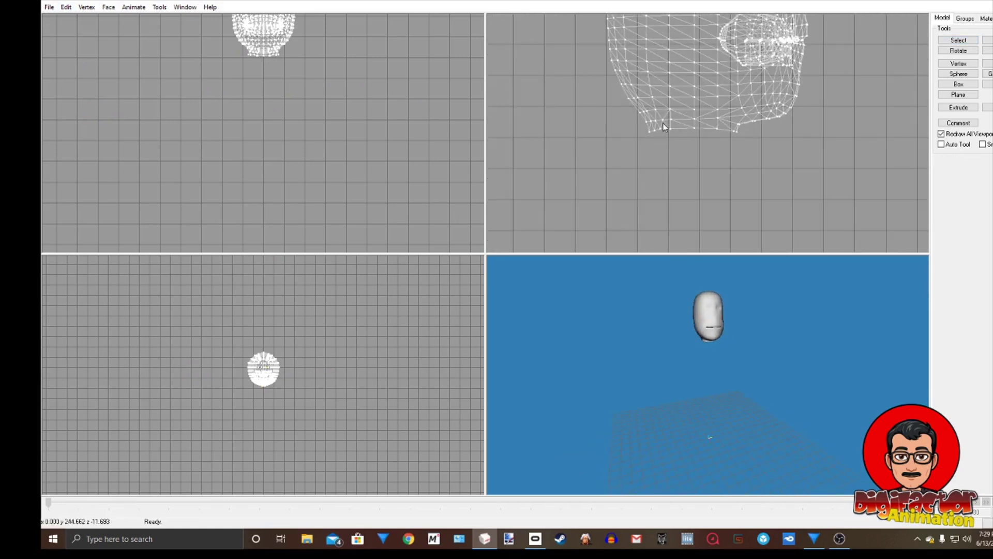
left_click(962, 41)
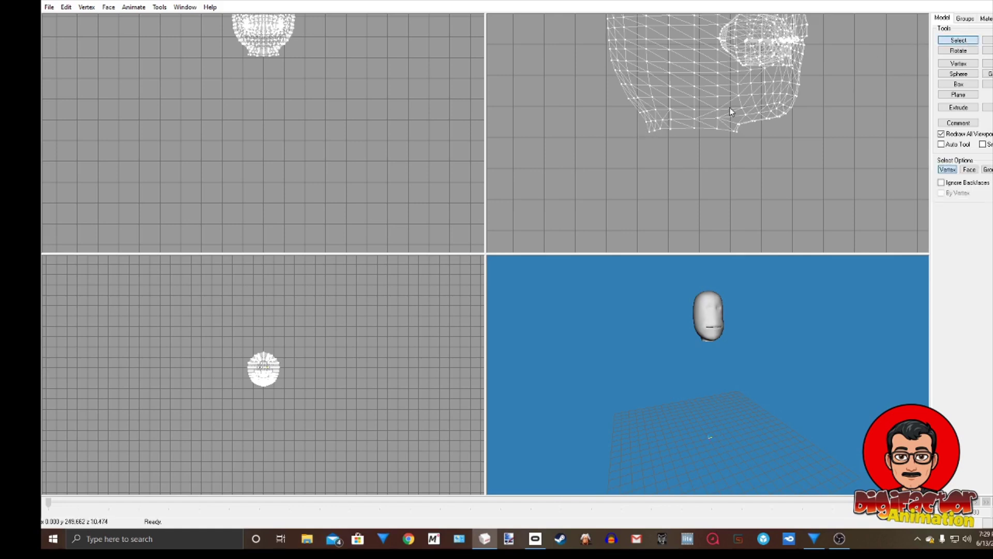
left_click_drag(701, 144, 748, 165)
left_click(987, 50)
scroll(377, 395, "up", 5)
middle_click_drag(453, 360, 455, 433)
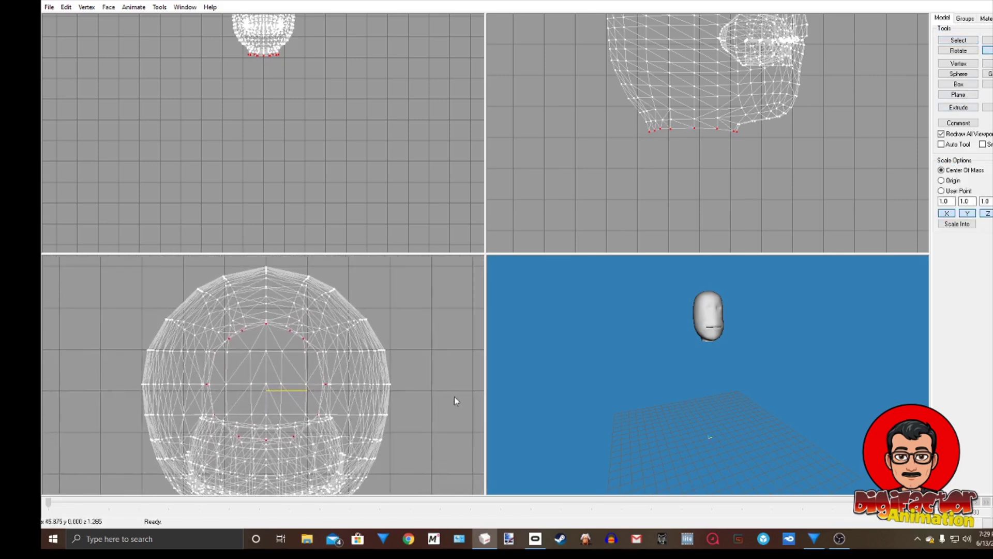
left_click_drag(422, 435, 253, 293)
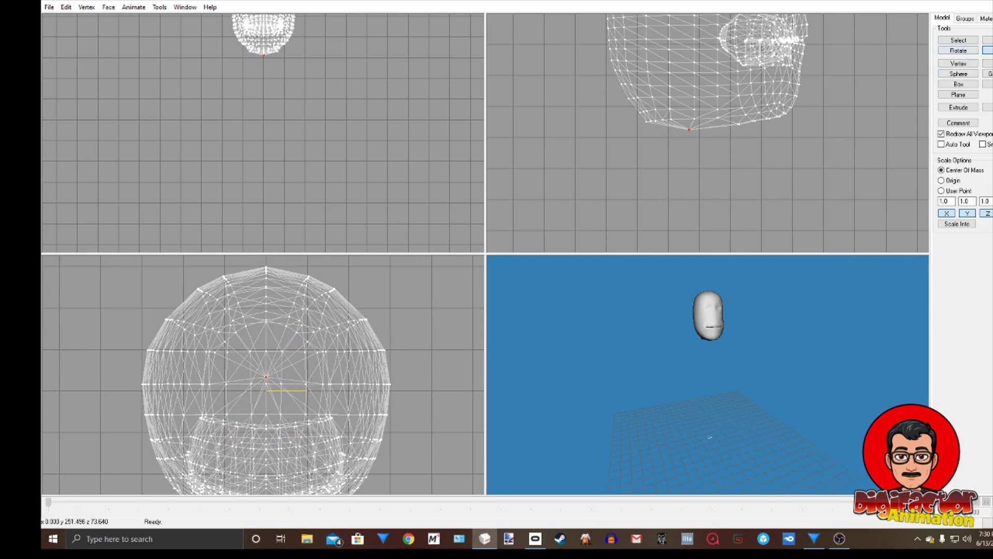
left_click(988, 40)
left_click_drag(715, 163, 717, 159)
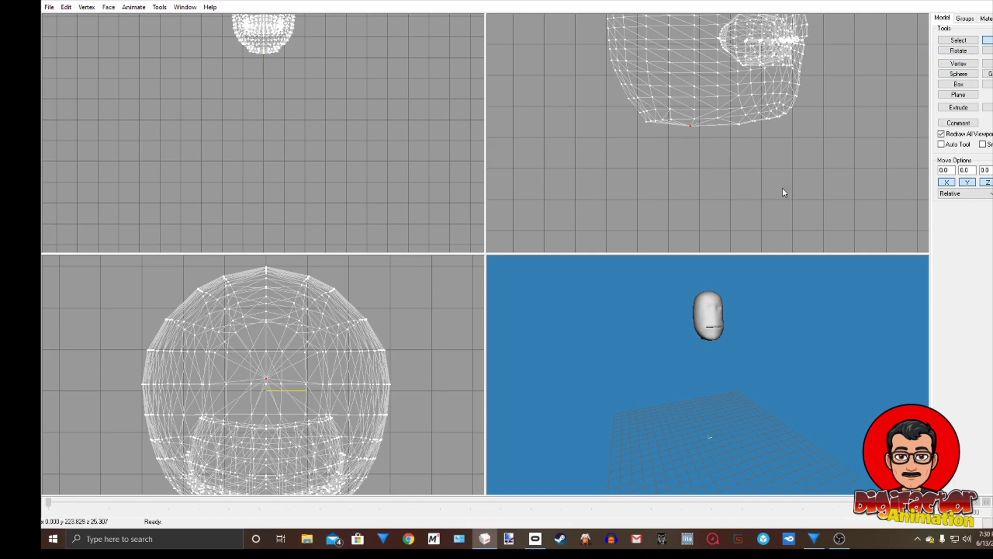
Step: Reset the view in all four viewports so each one centres on the origin
right_click(865, 151)
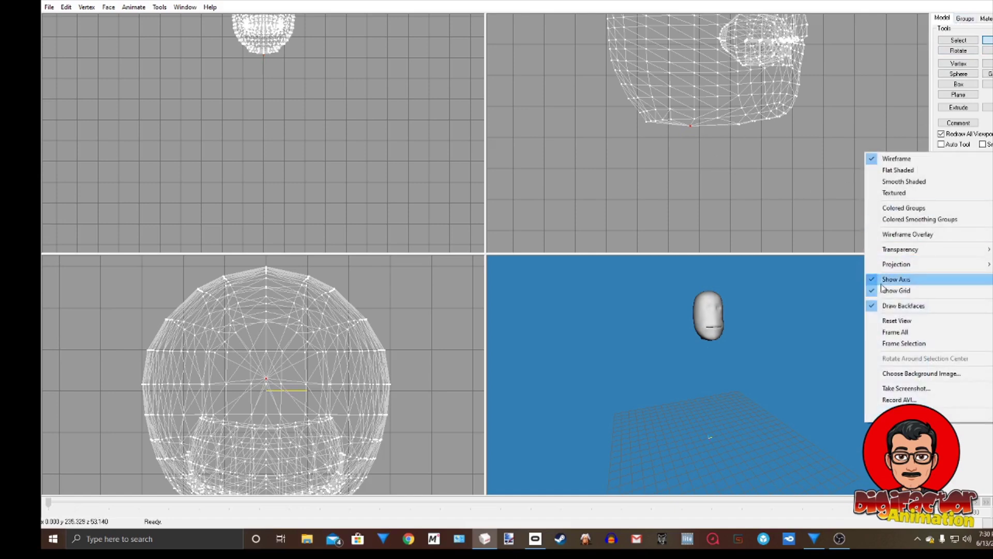
left_click(885, 320)
right_click(758, 298)
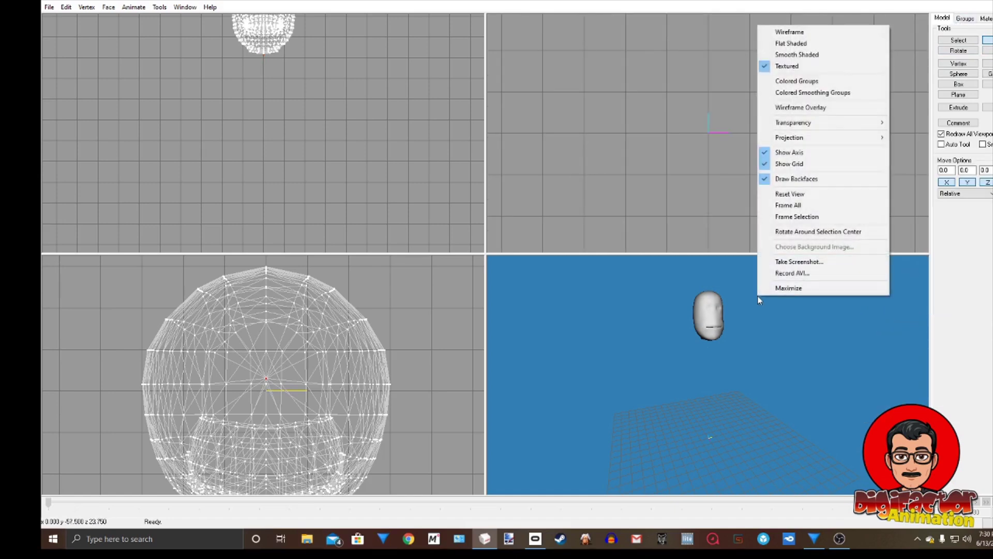
left_click(791, 194)
right_click(285, 125)
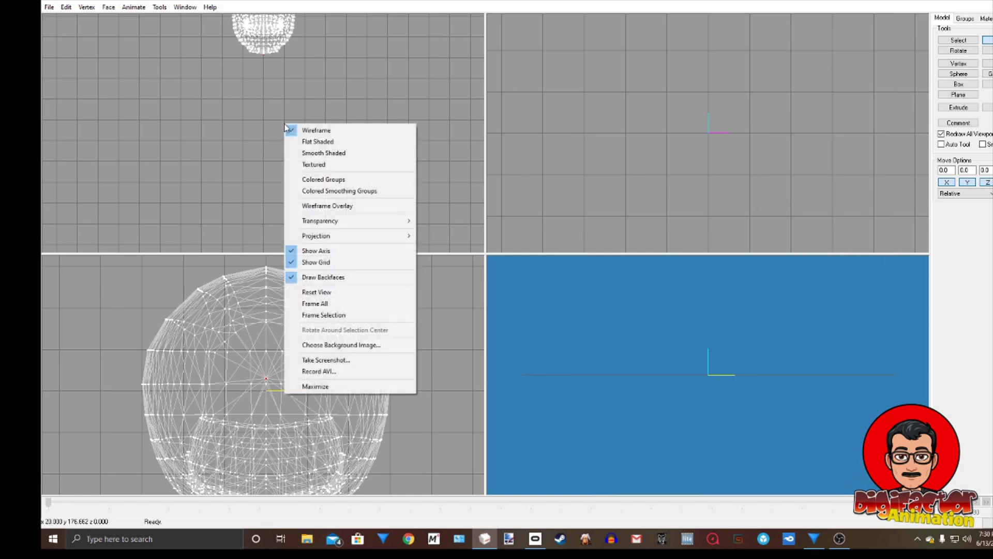
left_click(355, 292)
right_click(373, 292)
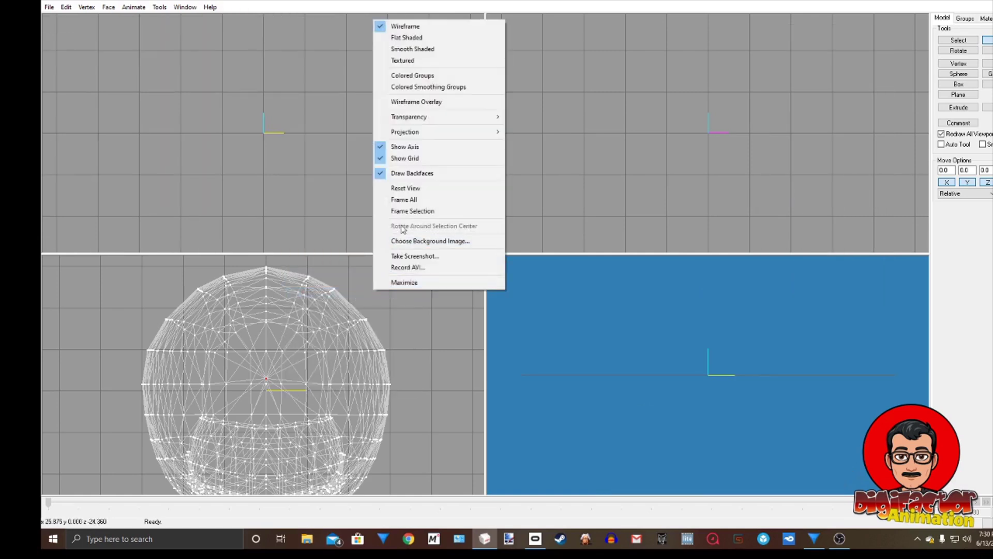
left_click(405, 189)
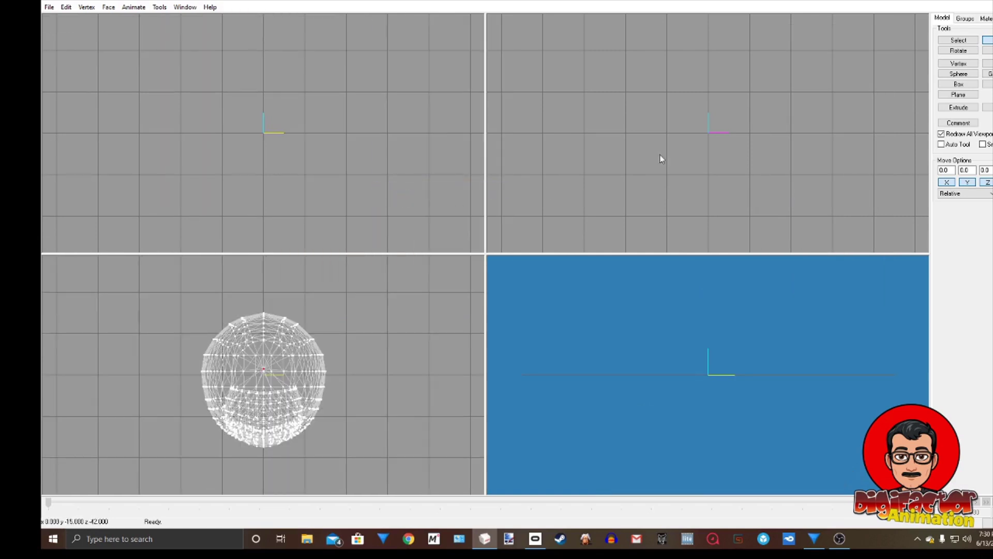
Step: Select the entire remaining head group and set the move mode to Absolute
left_click(966, 19)
double_click(960, 30)
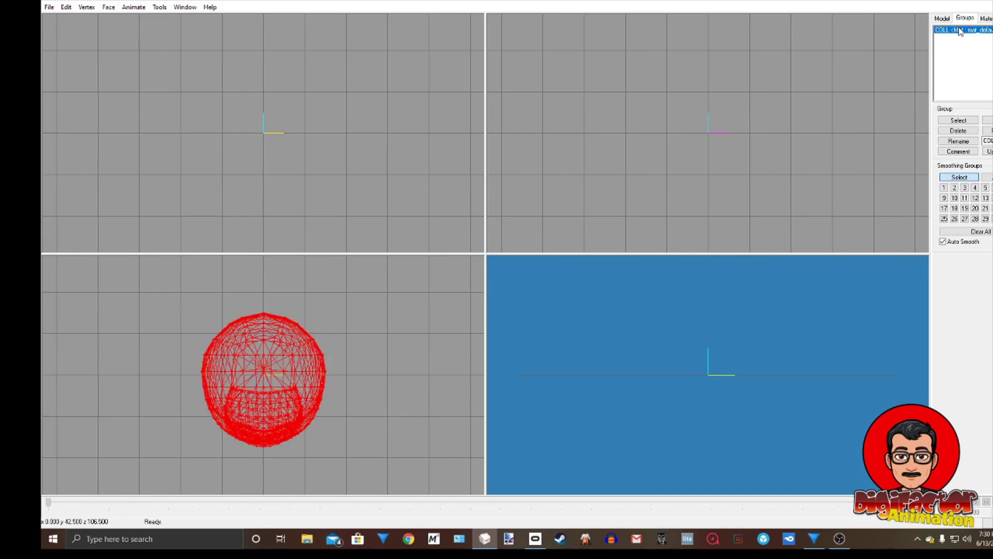
left_click(943, 19)
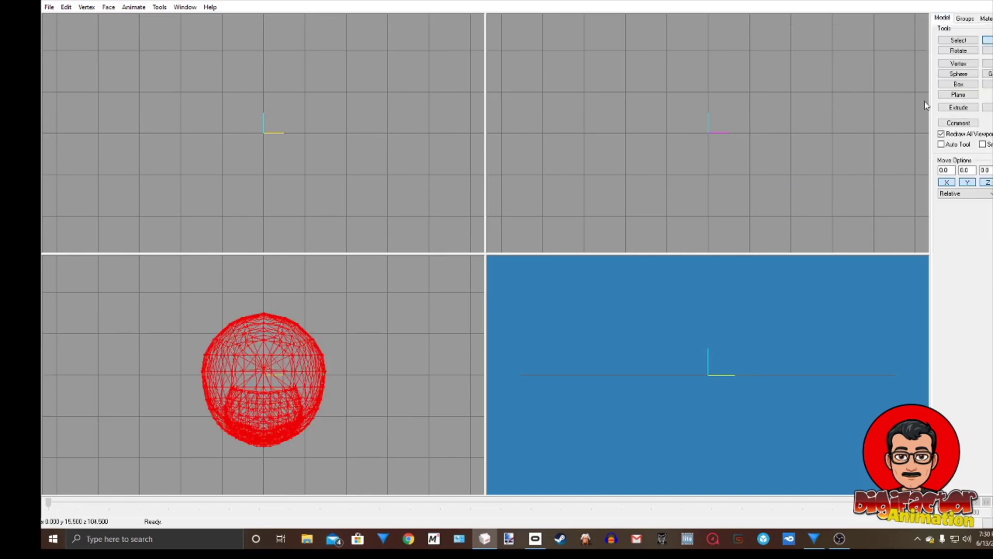
left_click(966, 194)
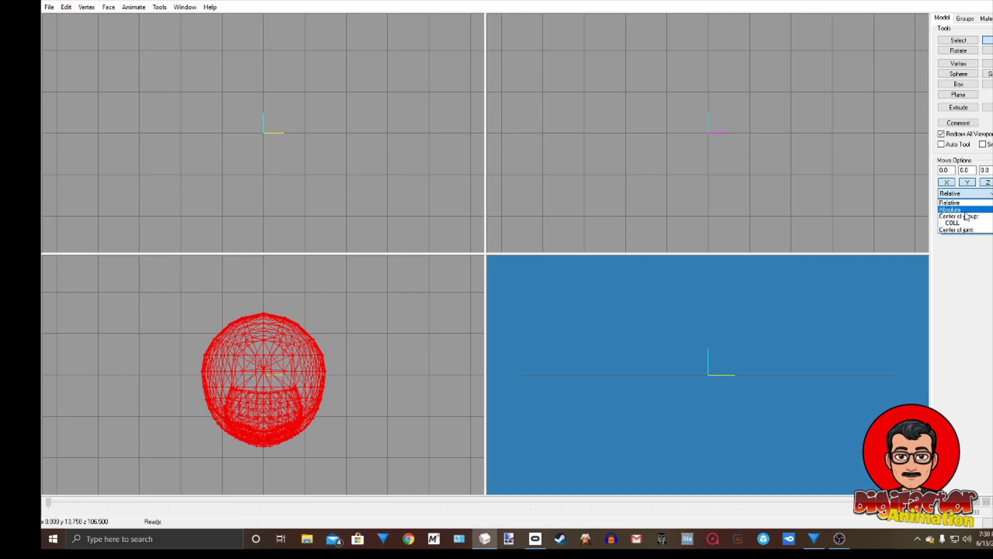
left_click(966, 210)
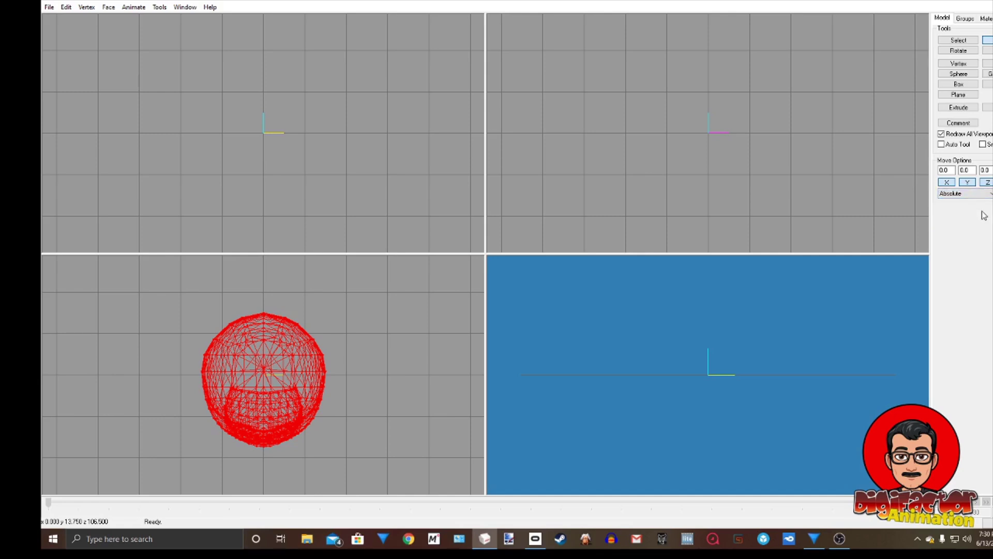
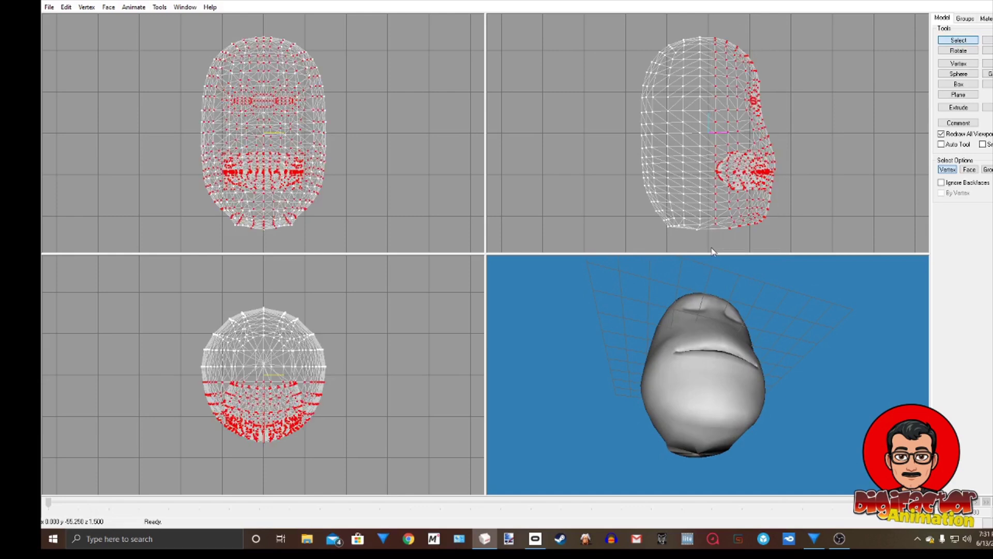
Step: Delete the selected front-facing vertices so only the smooth rear half of the head remains, and inspect the result in 3D
left_click(64, 7)
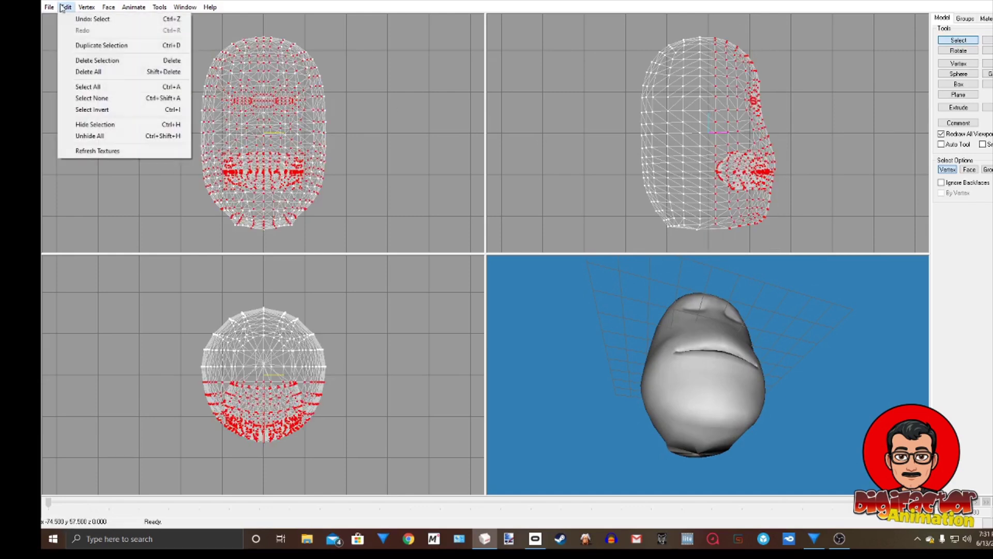
left_click(79, 60)
left_click_drag(693, 372, 691, 401)
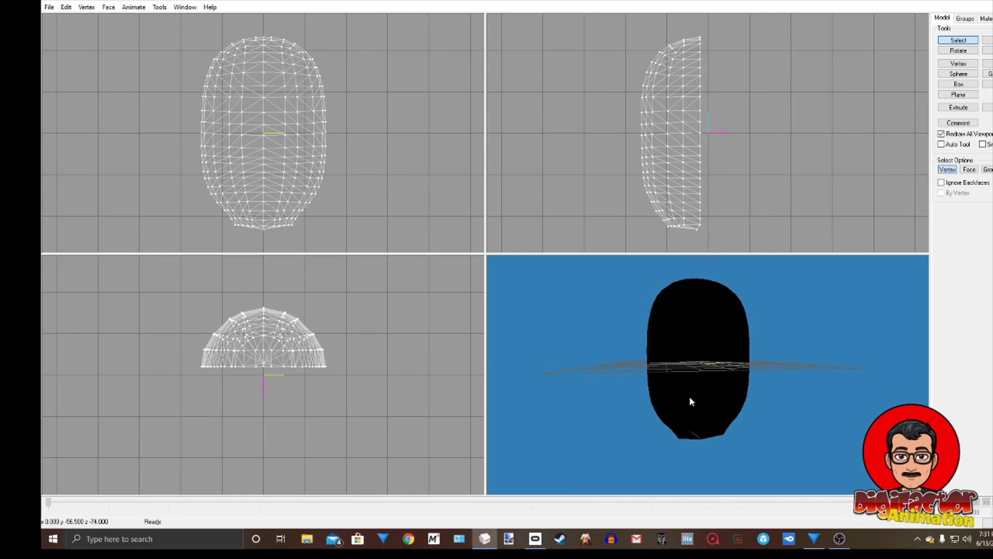
mouse_move(690, 401)
left_mouse_down()
mouse_move(787, 401)
mouse_move(507, 402)
mouse_move(851, 412)
mouse_move(719, 405)
mouse_move(728, 377)
mouse_move(779, 377)
mouse_move(721, 389)
mouse_move(727, 384)
left_mouse_up()
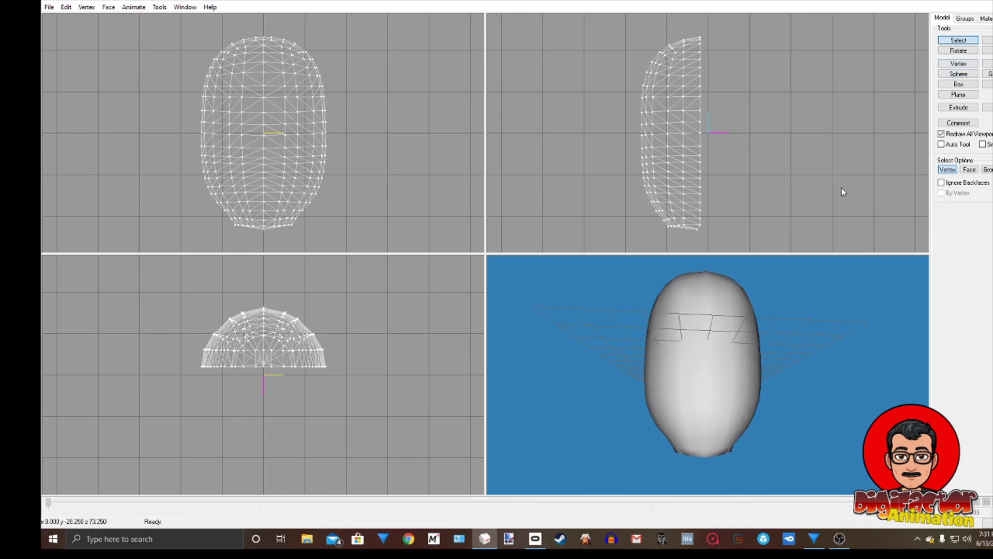
Step: Select the protruding vertices at the lower edge of the half head and move them up slightly
left_click_drag(690, 230, 755, 233)
left_click(987, 40)
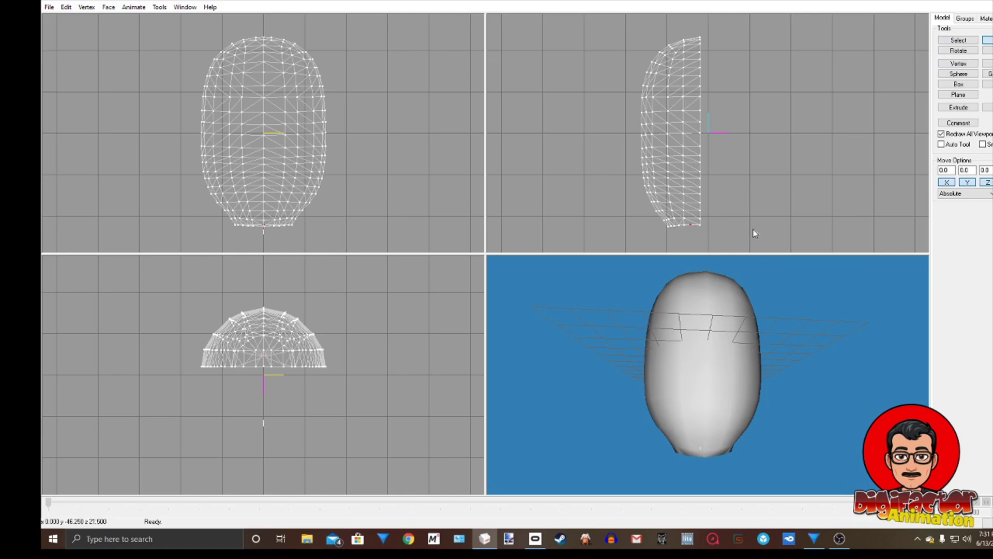
middle_click_drag(749, 408, 704, 409)
Step: Select the entire half-head group and move it along its depth so the flat cut edge lines up with the origin
left_click(964, 18)
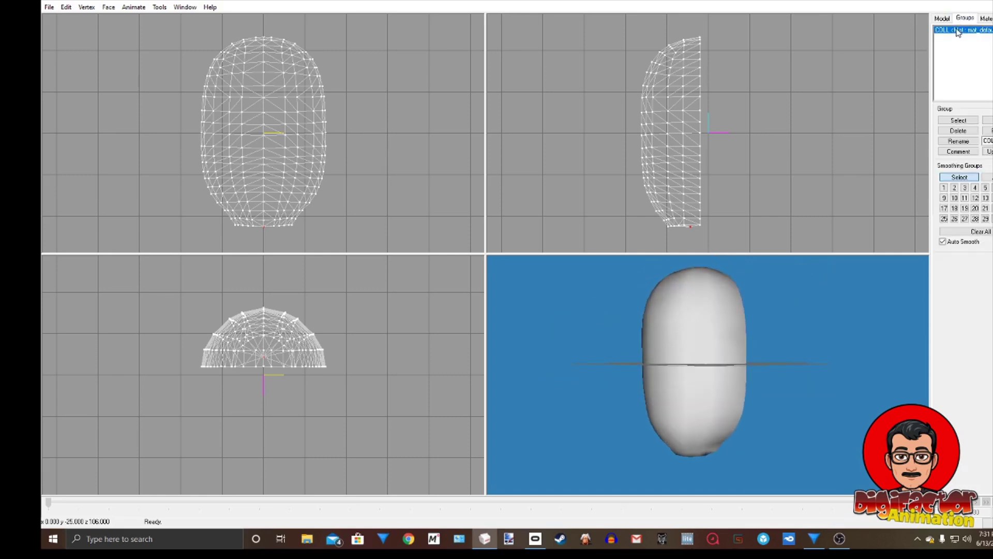
double_click(958, 30)
left_click(943, 18)
left_click(988, 41)
left_click_drag(770, 120, 767, 131)
left_click_drag(714, 393, 763, 398)
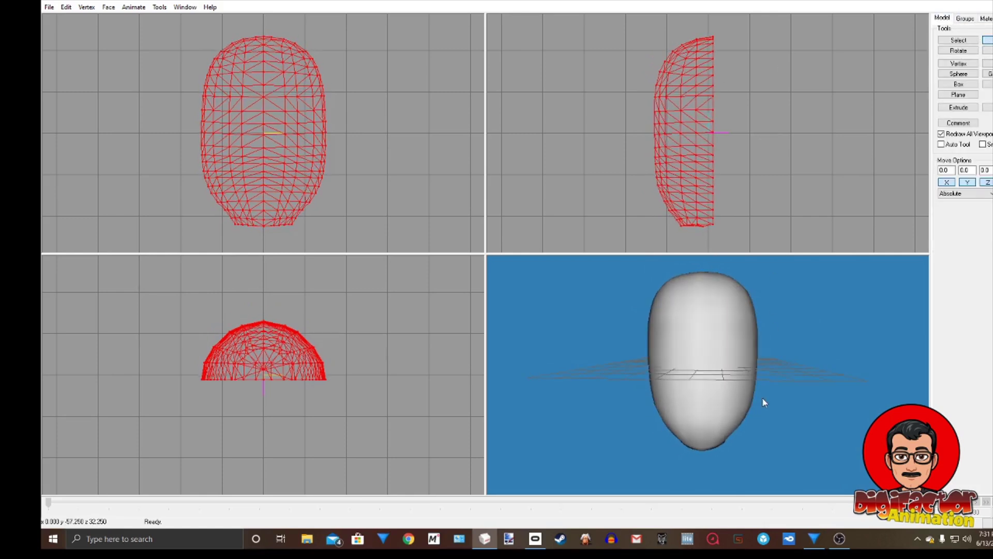
left_click_drag(762, 425, 762, 429)
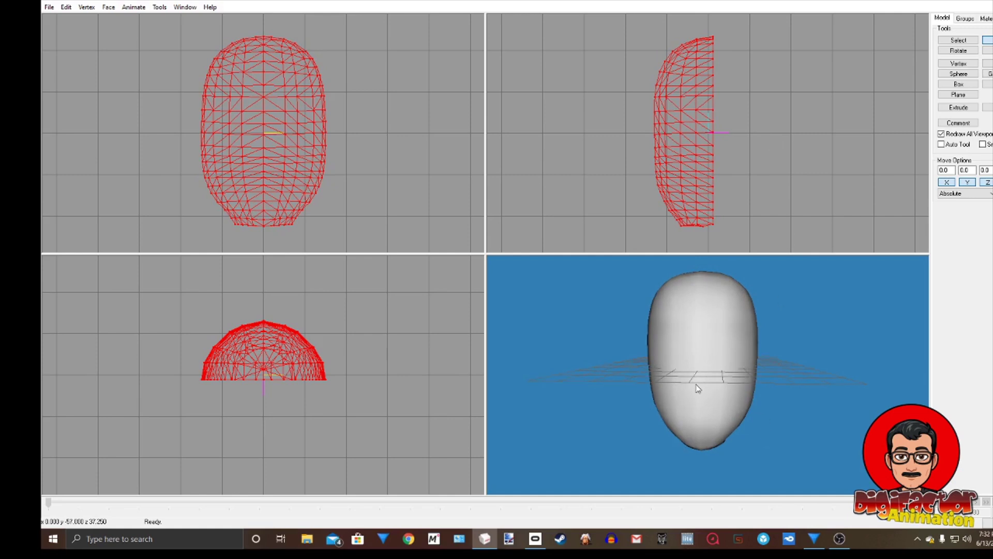
Step: Delete all existing materials from the model's material list
left_click(971, 19)
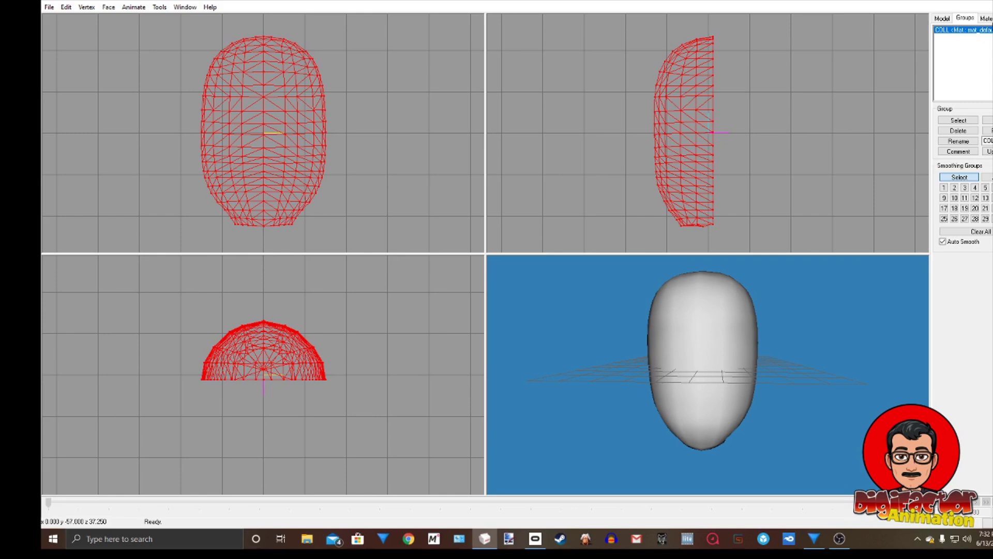
left_click(986, 18)
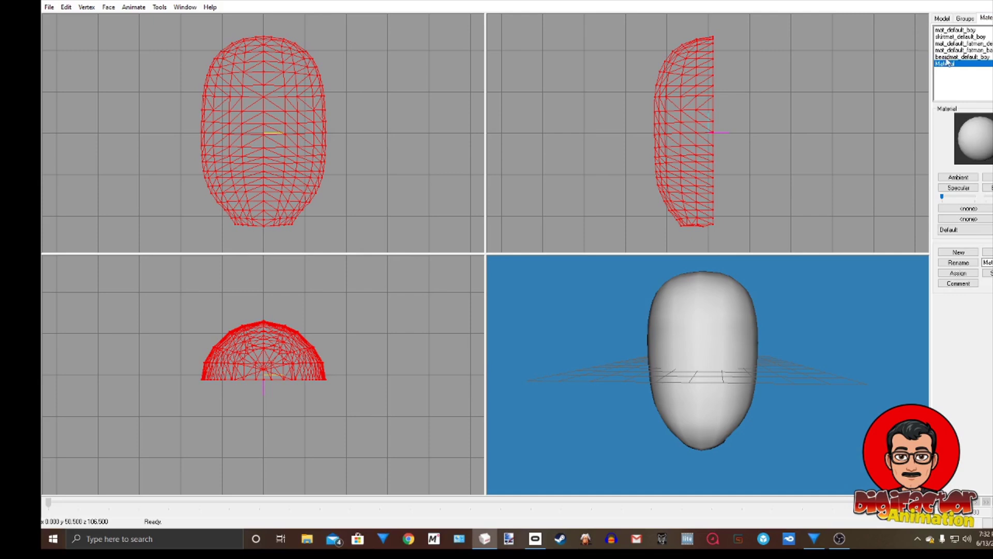
left_click(963, 231)
left_click(948, 148)
left_click(990, 251)
left_click(991, 252)
left_click(991, 252)
left_click(990, 252)
left_click(990, 252)
left_click(990, 252)
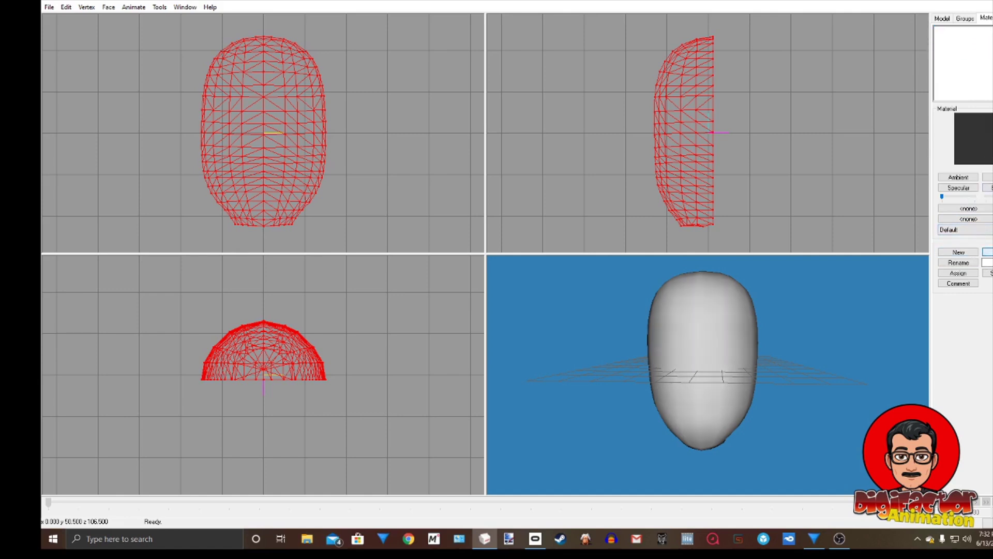
Step: Create a new material with Untitled.png from the Desktop as its texture and assign it to the selected half head
left_click(959, 253)
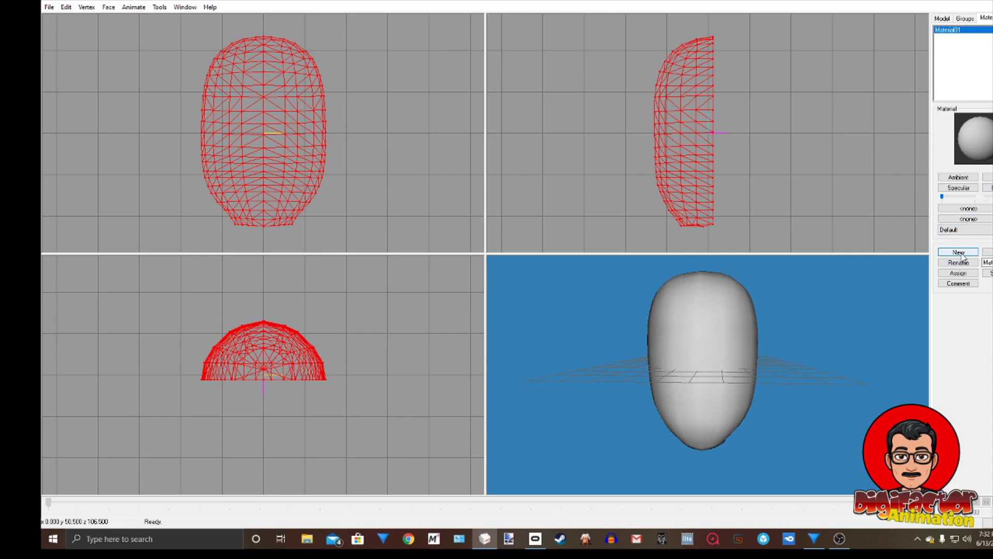
left_click(962, 210)
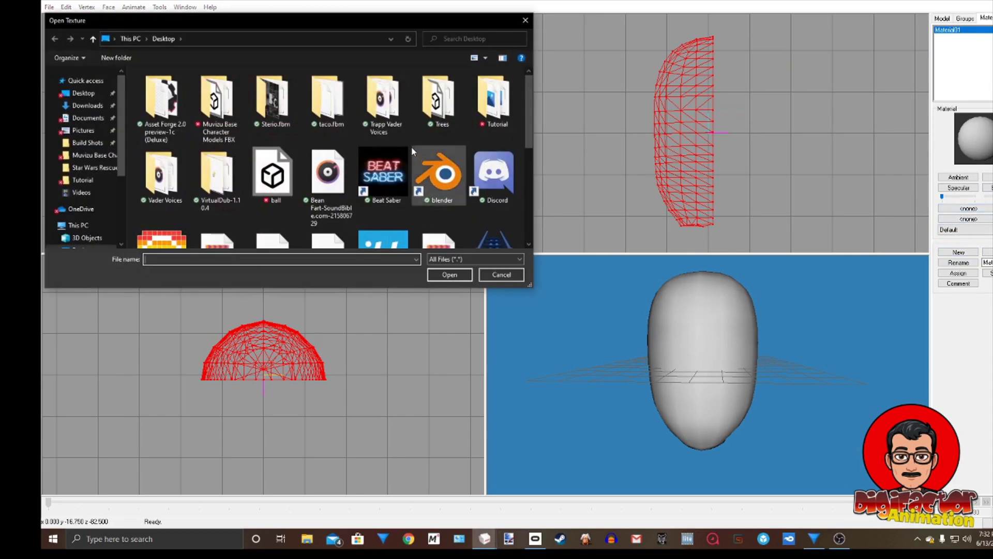
scroll(410, 148, "down", 1)
scroll(410, 145, "down", 1)
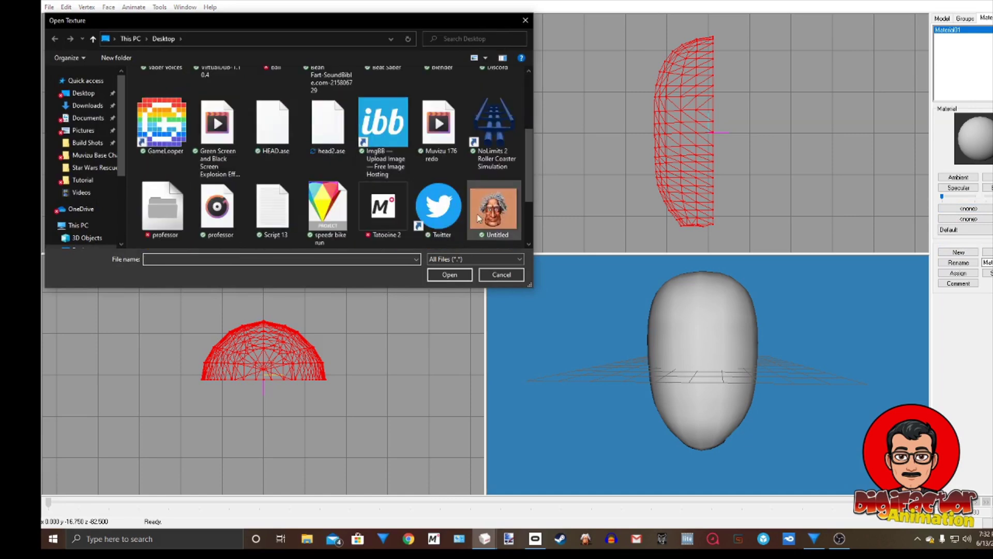
left_click(496, 220)
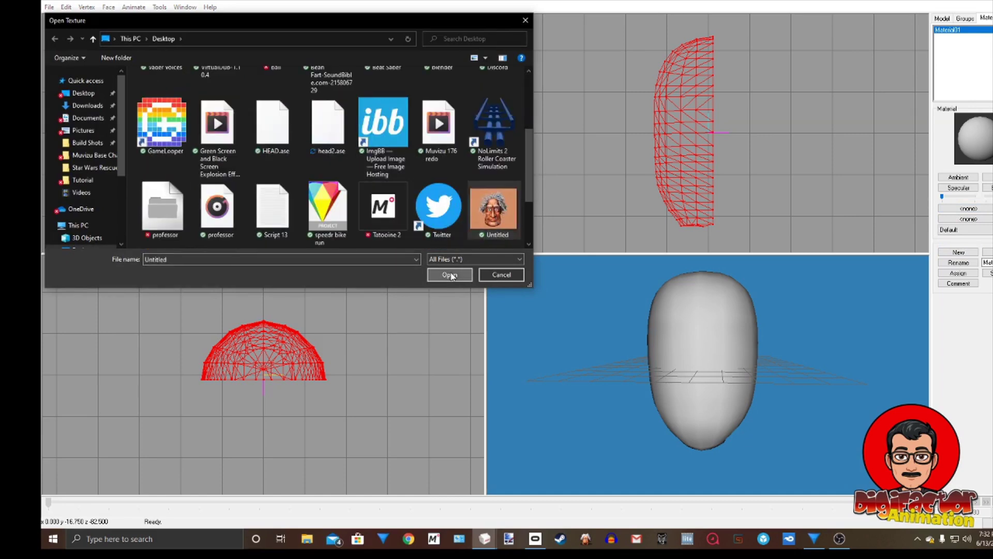
left_click(450, 275)
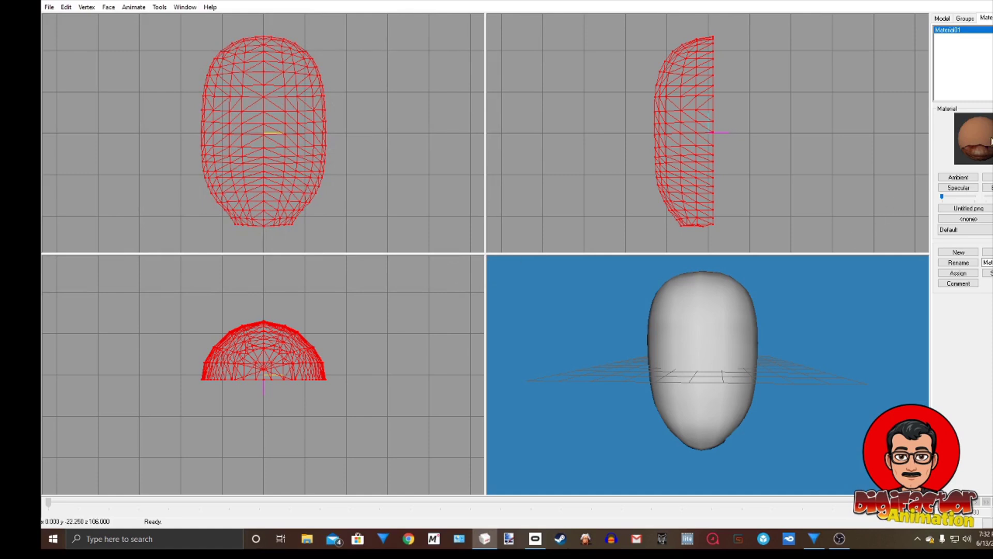
double_click(945, 31)
mouse_move(779, 383)
left_mouse_down()
mouse_move(797, 391)
mouse_move(729, 379)
mouse_move(761, 367)
mouse_move(784, 399)
left_mouse_up()
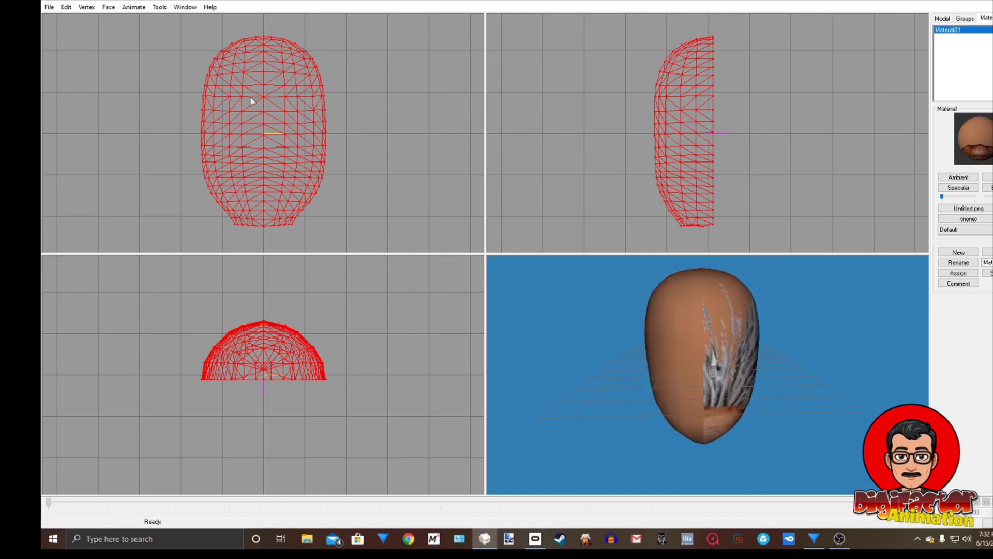
Step: Remap the COLL group's texture coordinates with the Front projection and inspect the textured face in 3D
left_click(184, 7)
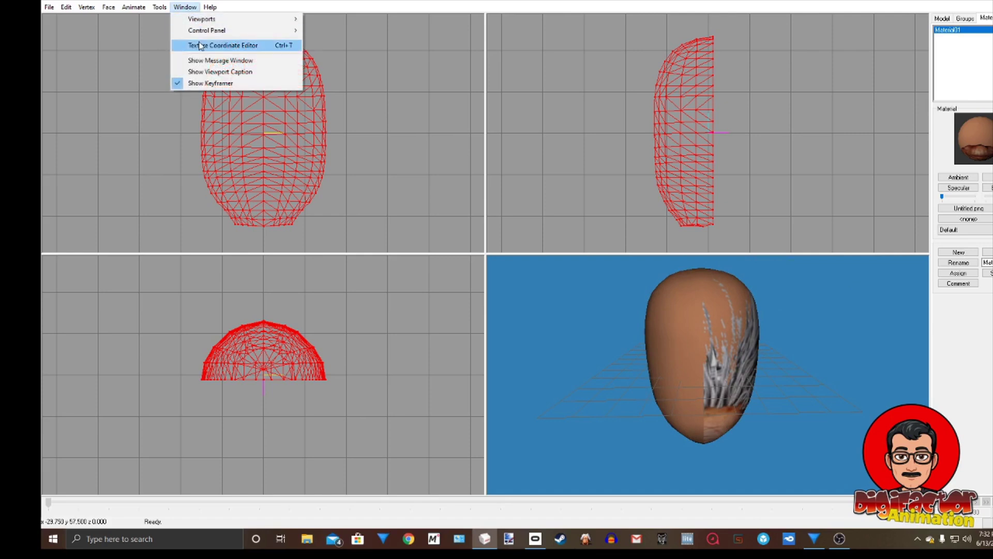
left_click(229, 47)
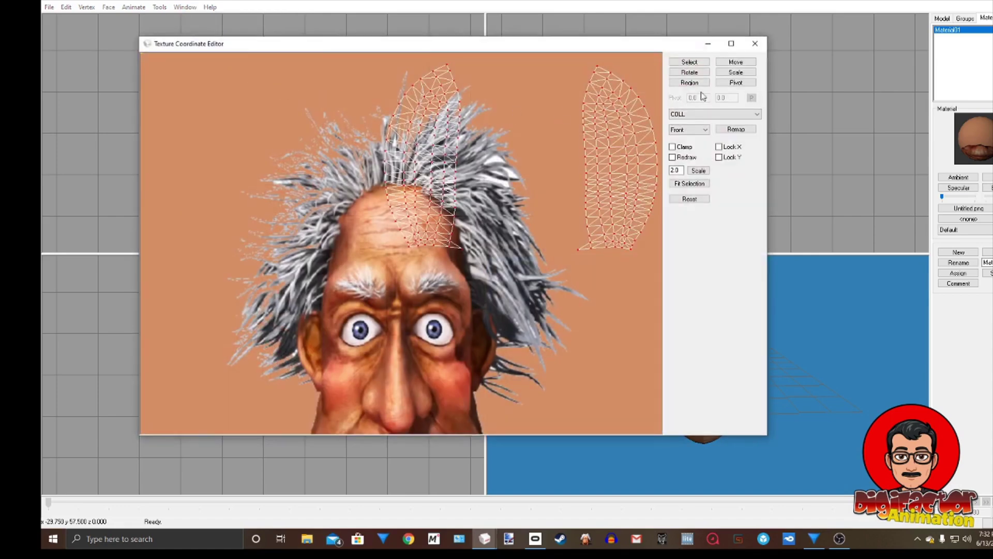
left_click(731, 43)
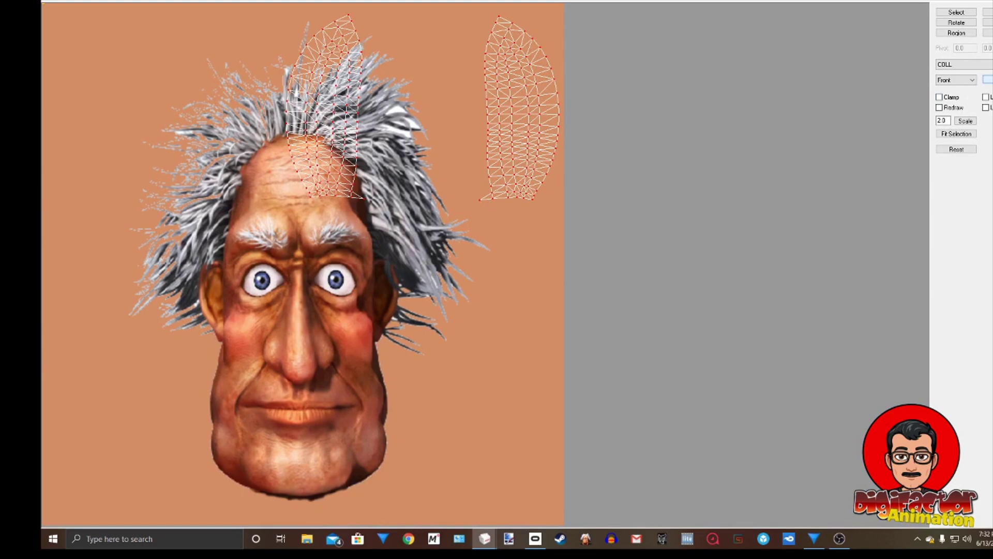
left_click(989, 80)
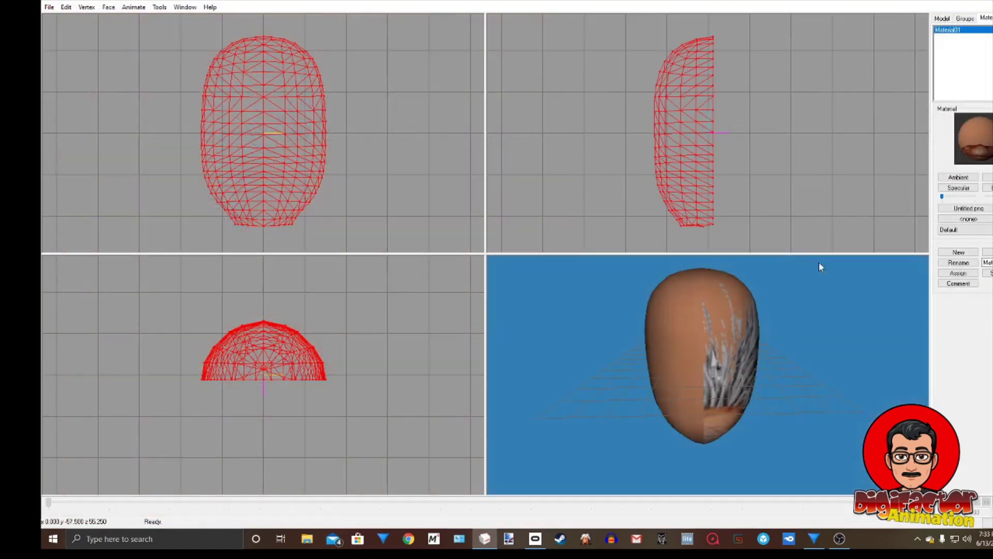
left_click_drag(818, 261, 758, 432)
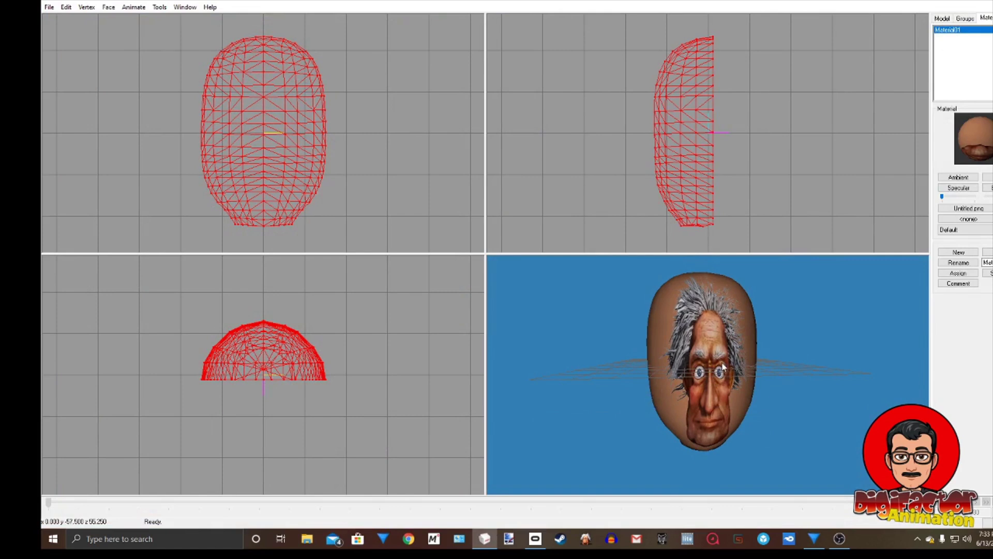
left_click_drag(727, 333, 650, 304)
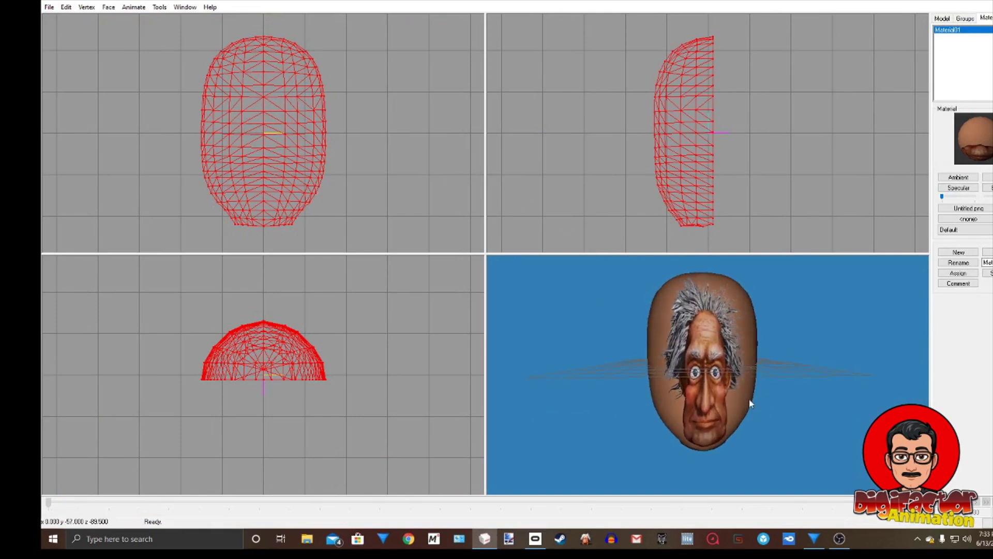
left_click_drag(750, 403, 745, 403)
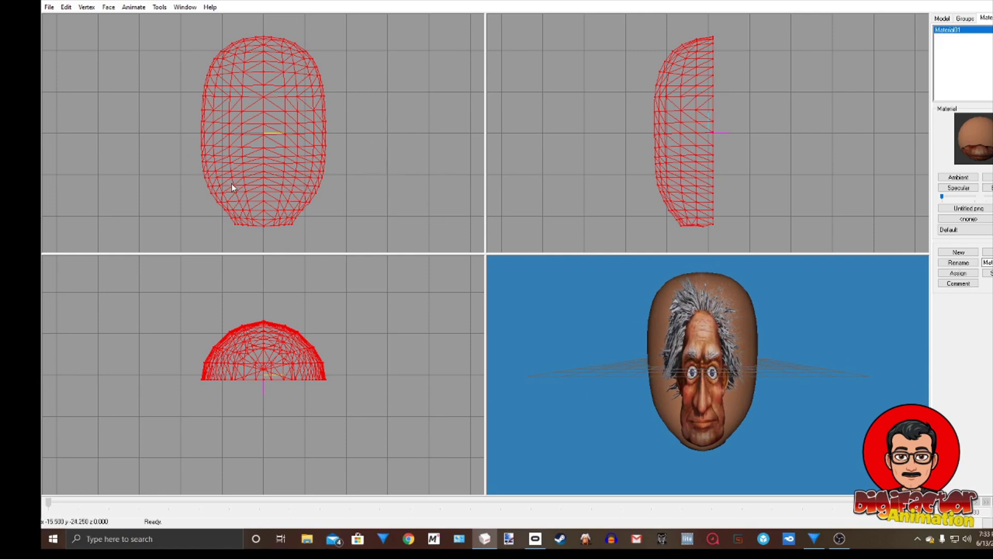
Step: Set Untitled.png as the front viewport's background image, keeping offset 0 and scale 0.25 on both axes
right_click(377, 118)
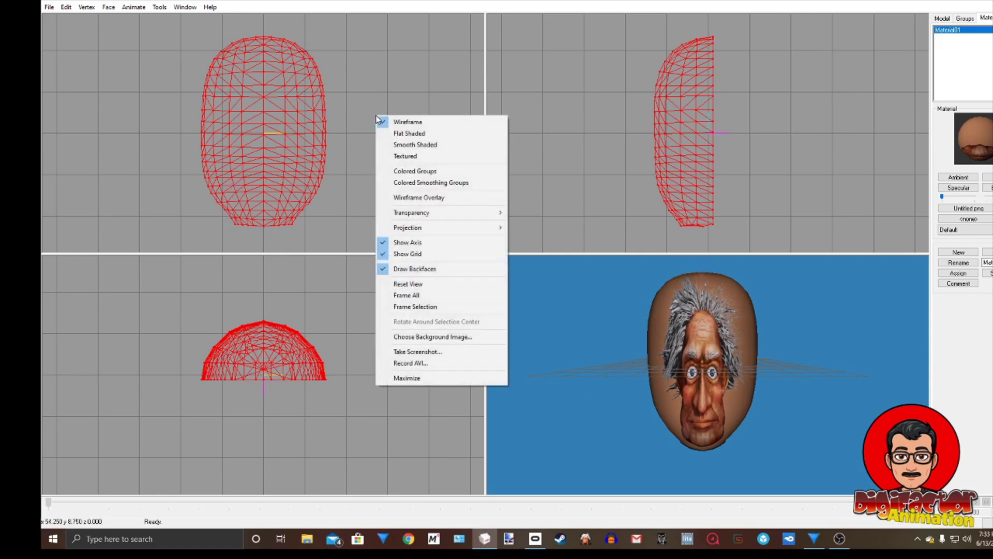
left_click(432, 337)
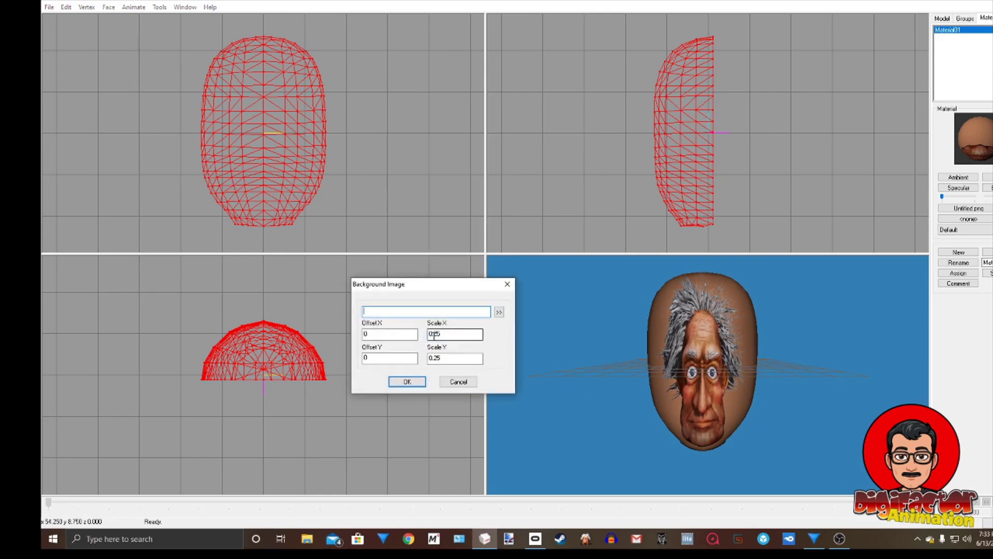
left_click(498, 311)
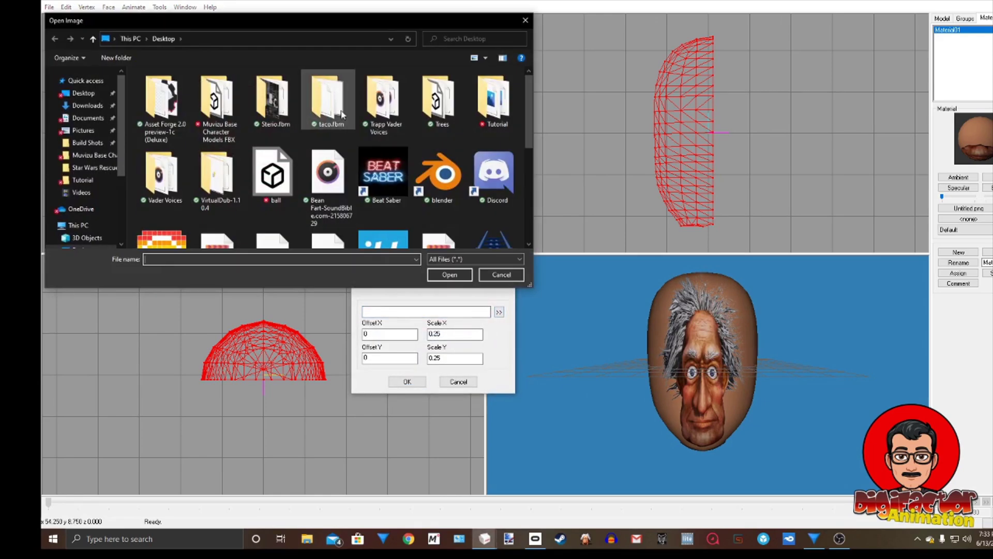
scroll(340, 172, "down", 1)
scroll(340, 176, "down", 2)
left_click(499, 158)
left_click(449, 274)
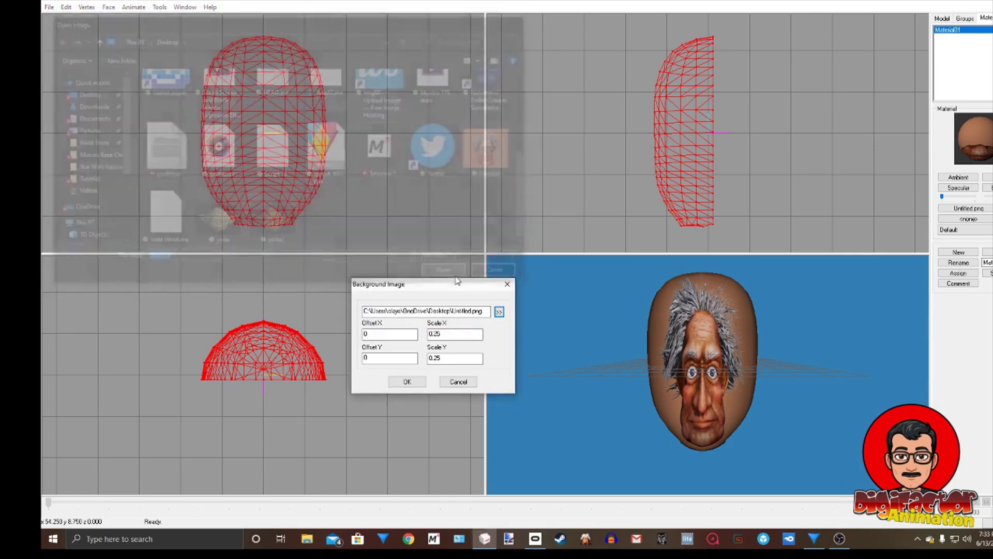
left_click(408, 380)
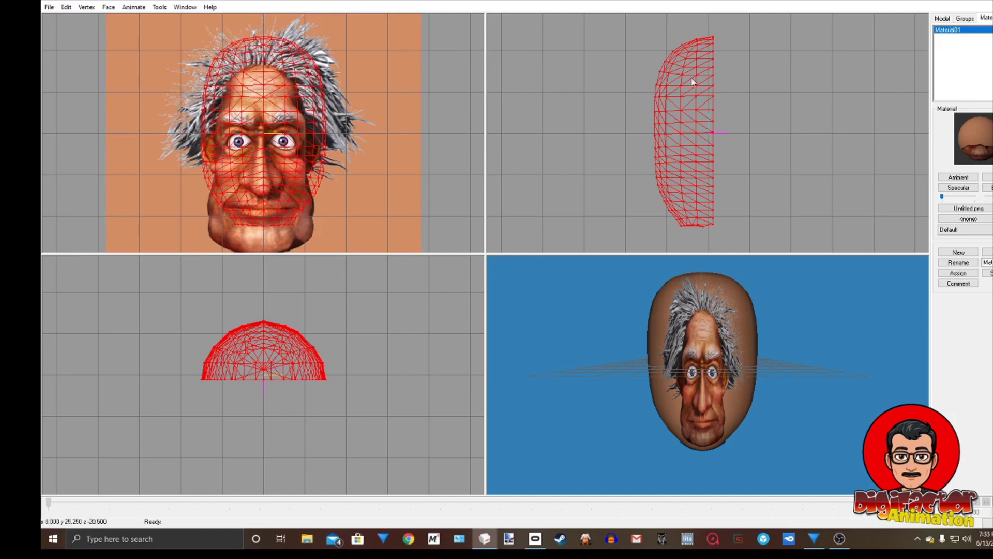
Step: Reselect the whole COLL head group and maximize the front viewport around the face
left_click(943, 20)
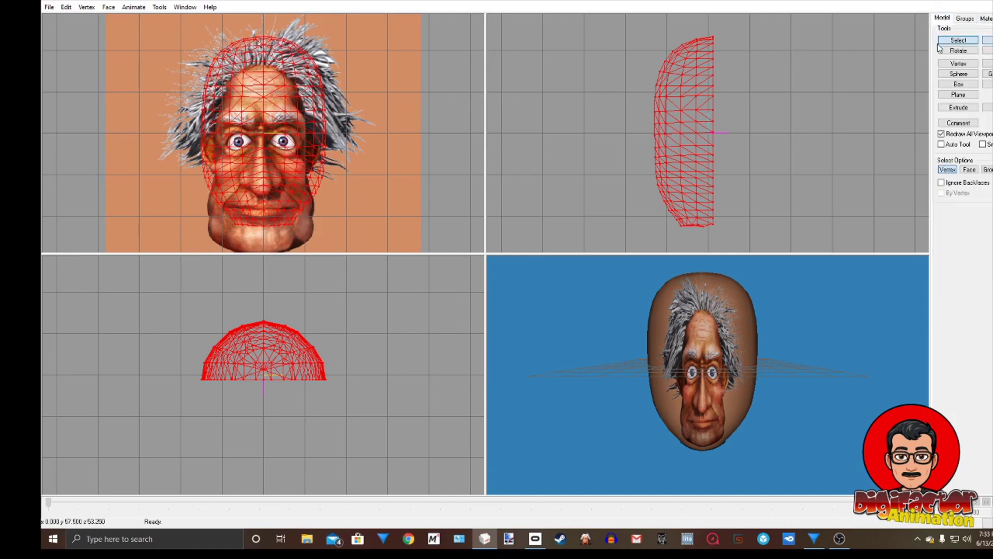
left_click(461, 165)
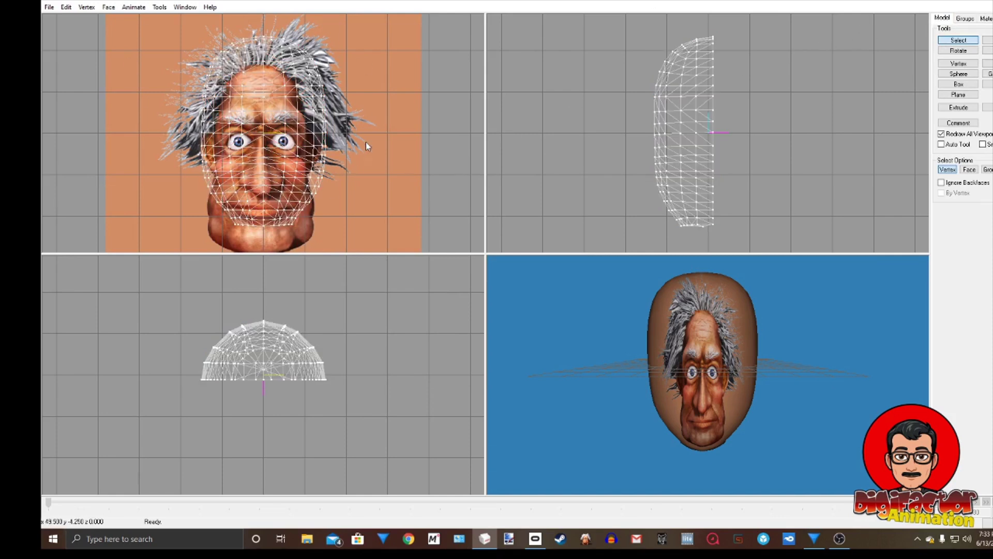
left_click(963, 19)
double_click(950, 32)
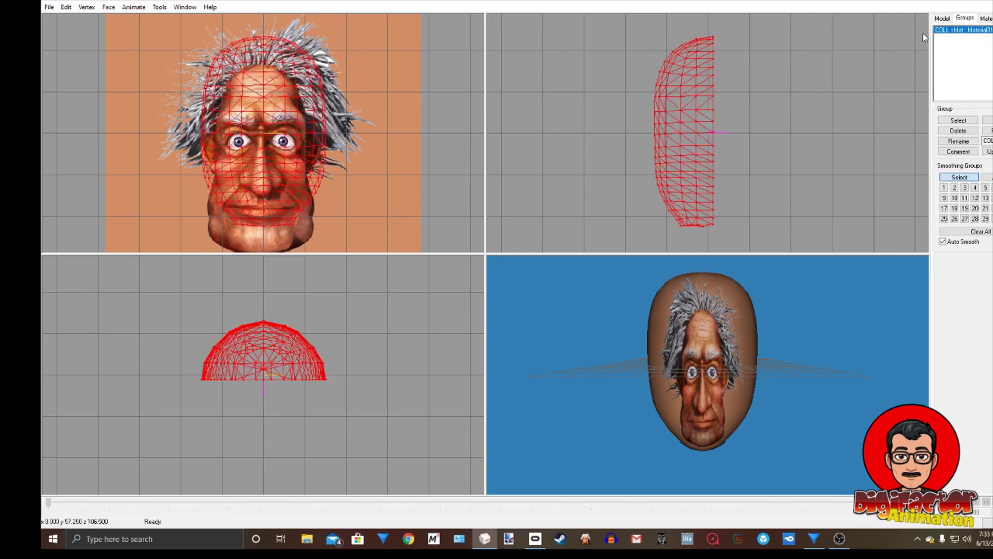
right_click(432, 144)
left_click(471, 406)
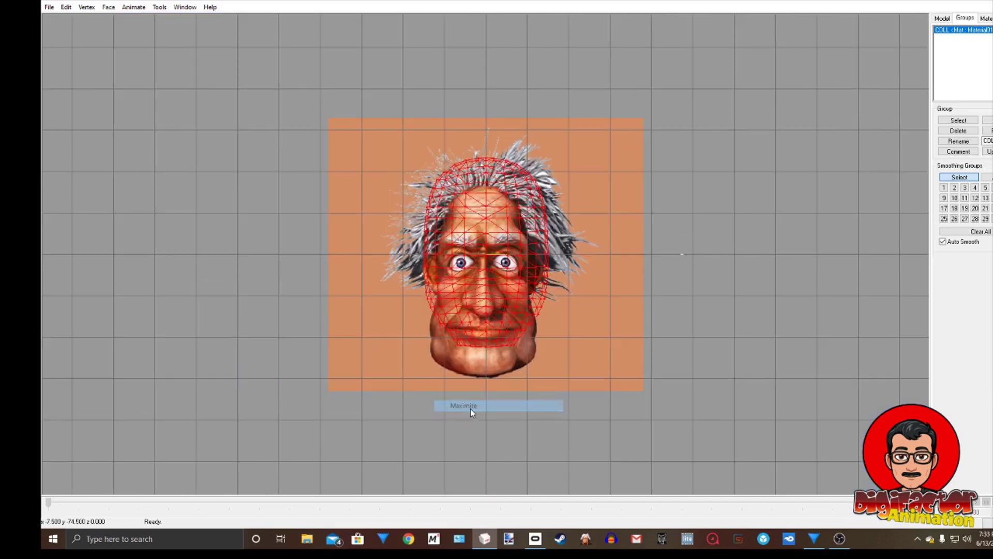
scroll(611, 353, "up", 4)
scroll(611, 354, "down", 1)
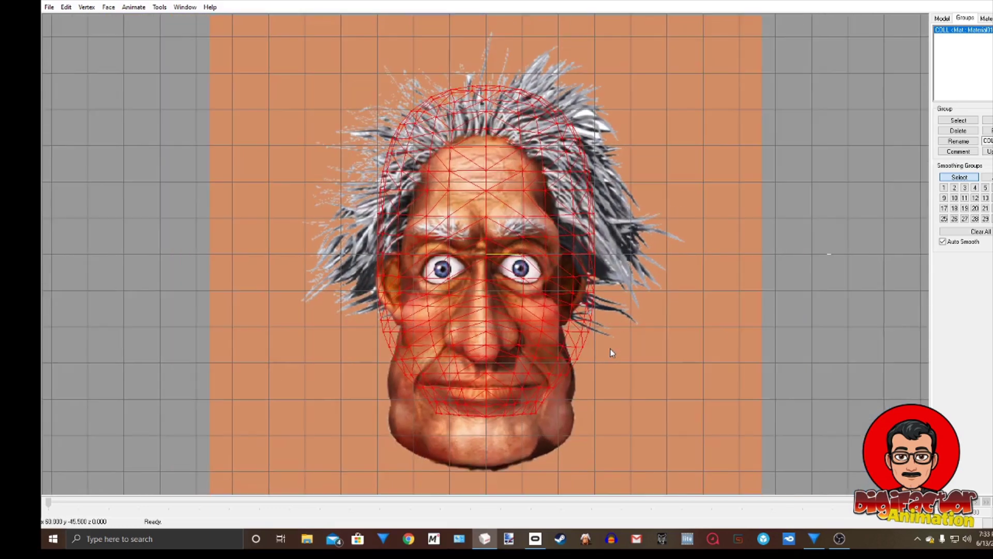
left_click_drag(652, 325, 649, 283, "ctrl")
left_click(706, 157)
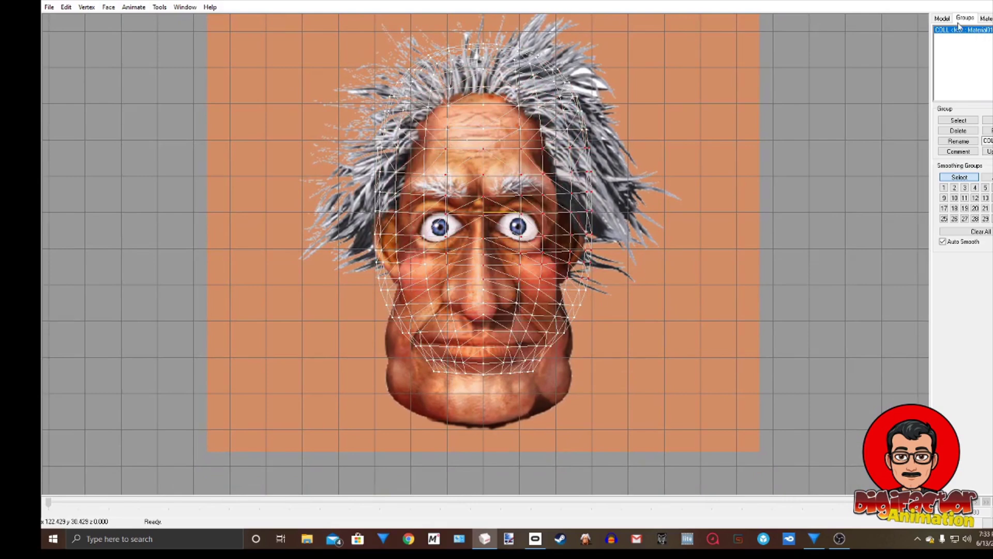
left_click(941, 18)
mouse_move(617, 76)
left_mouse_down()
mouse_move(612, 91)
mouse_move(612, 81)
left_mouse_up()
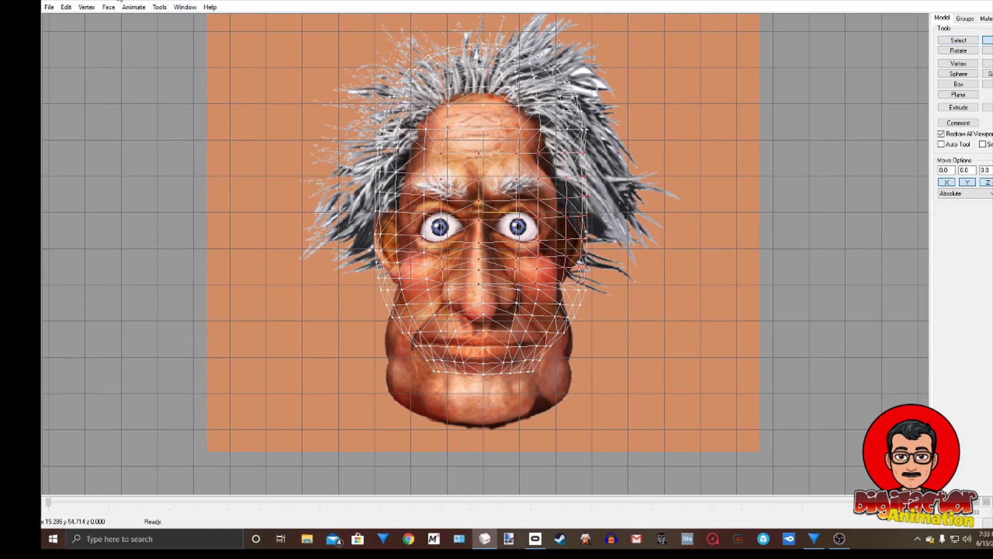
left_click(65, 7)
left_click(79, 21)
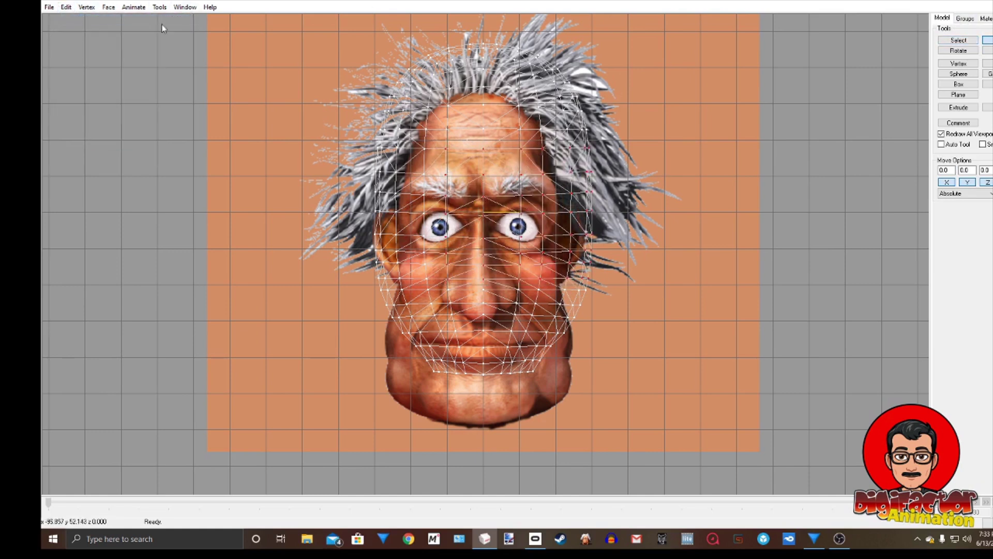
Step: Move the whole COLL head group down over the face in the background image and scale it down to fit
left_click(964, 20)
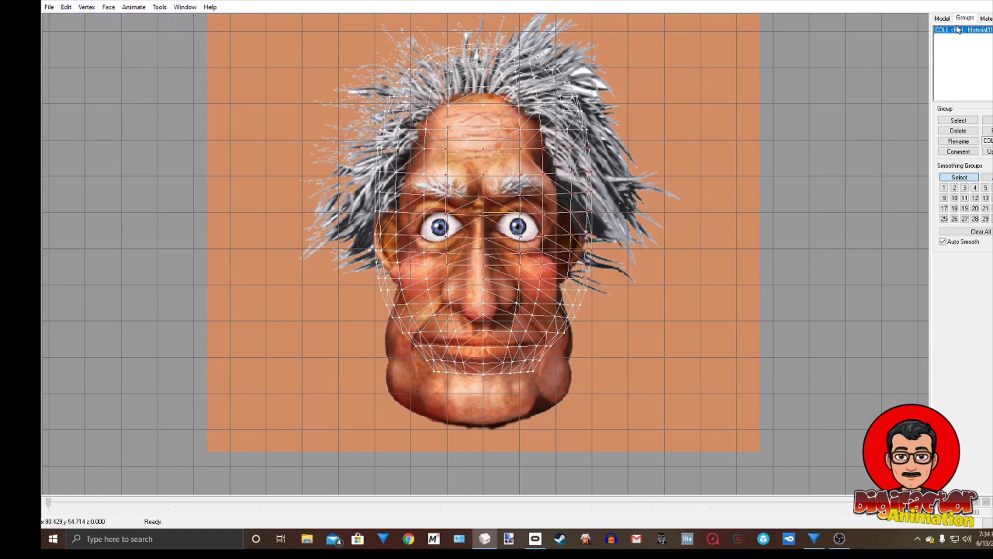
double_click(956, 31)
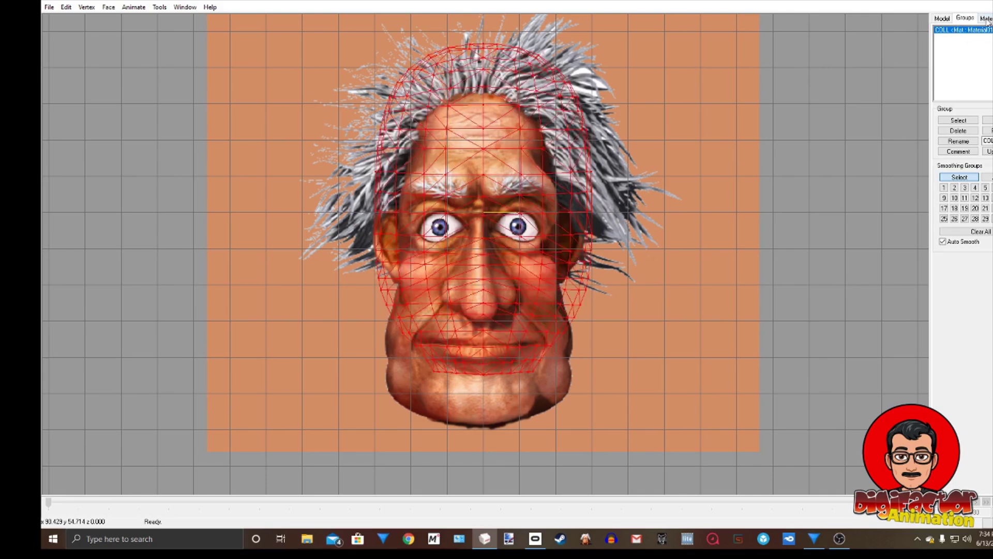
left_click(943, 19)
left_click_drag(609, 184, 606, 235)
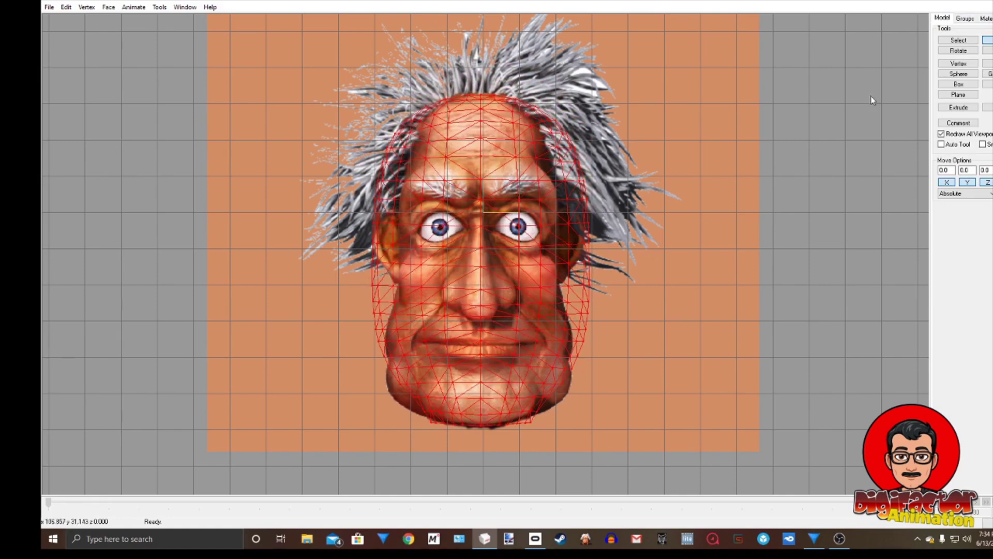
left_click(989, 50)
left_click_drag(666, 242, 658, 242)
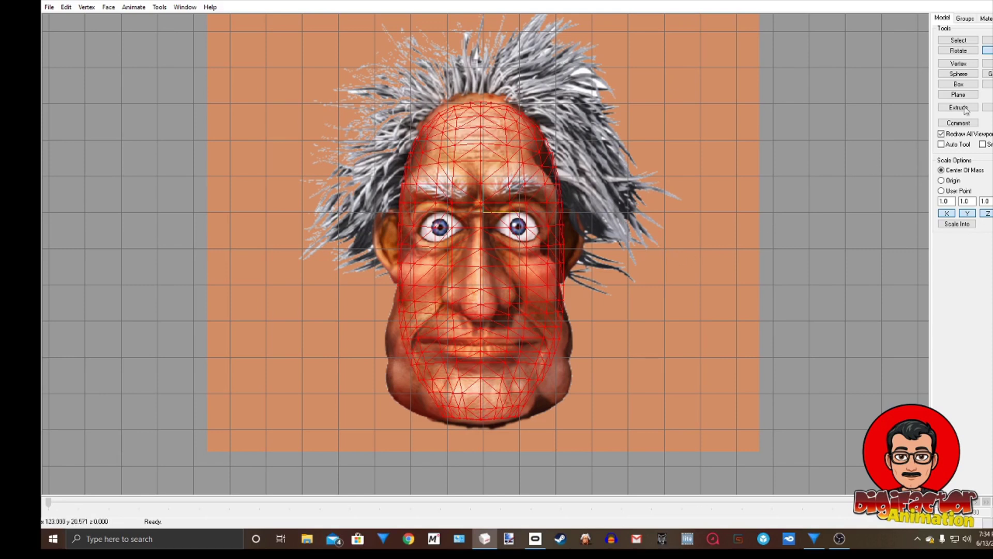
Step: Select the forehead vertices above the eyebrows, scale them inward and move them up slightly to fit the forehead
left_click(958, 40)
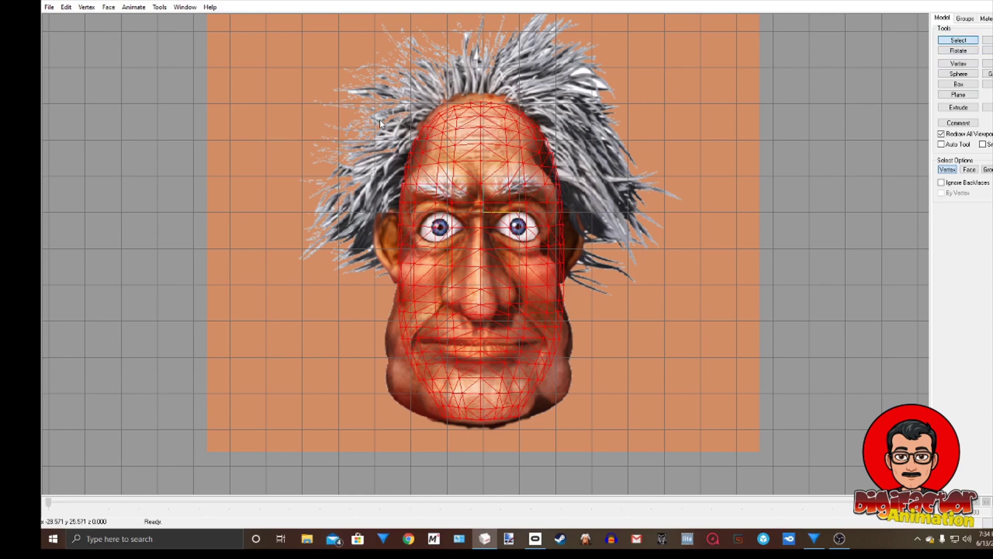
left_click_drag(381, 83, 585, 180)
left_click(987, 40)
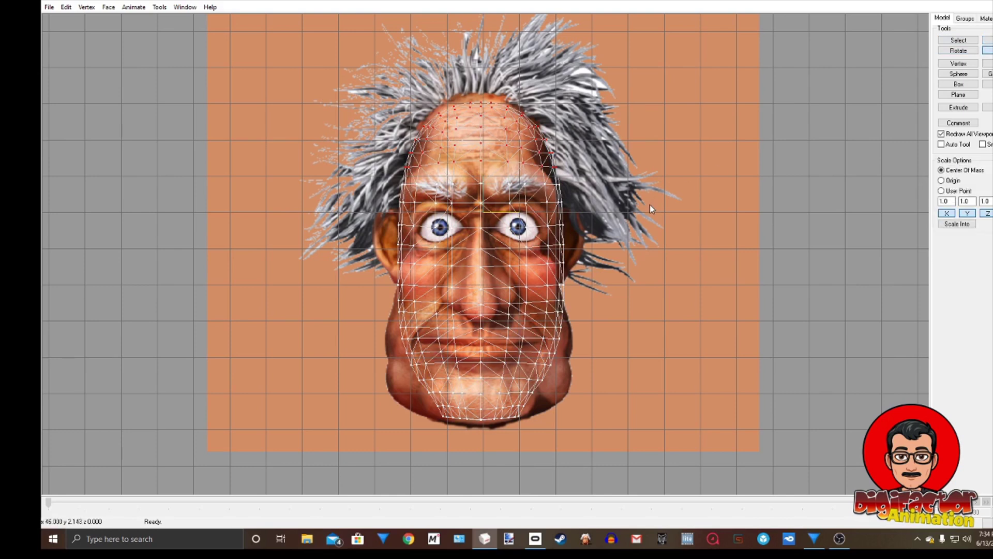
left_click_drag(650, 204, 648, 208)
mouse_move(648, 208)
left_mouse_down()
mouse_move(646, 198)
mouse_move(646, 210)
left_mouse_up()
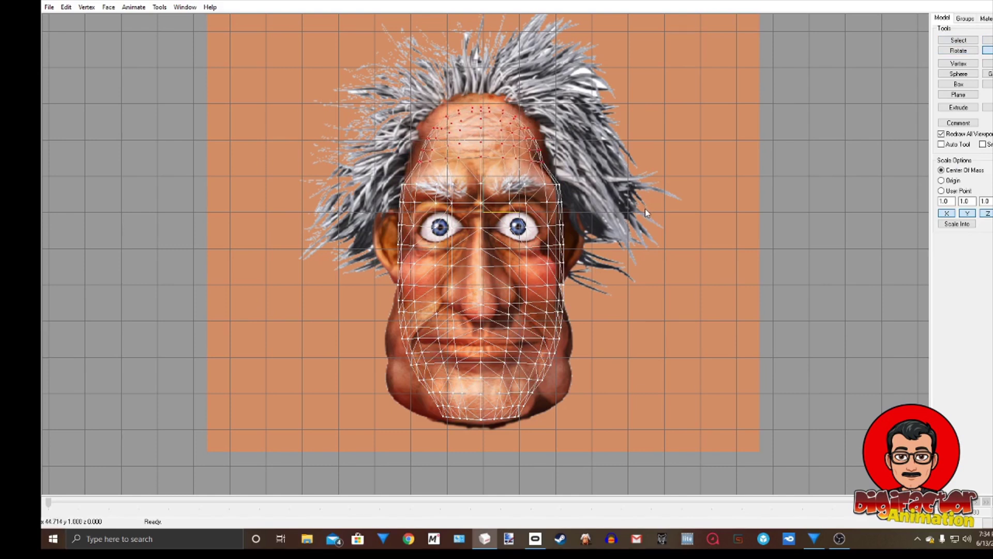
key("t")
left_click_drag(555, 186, 564, 186)
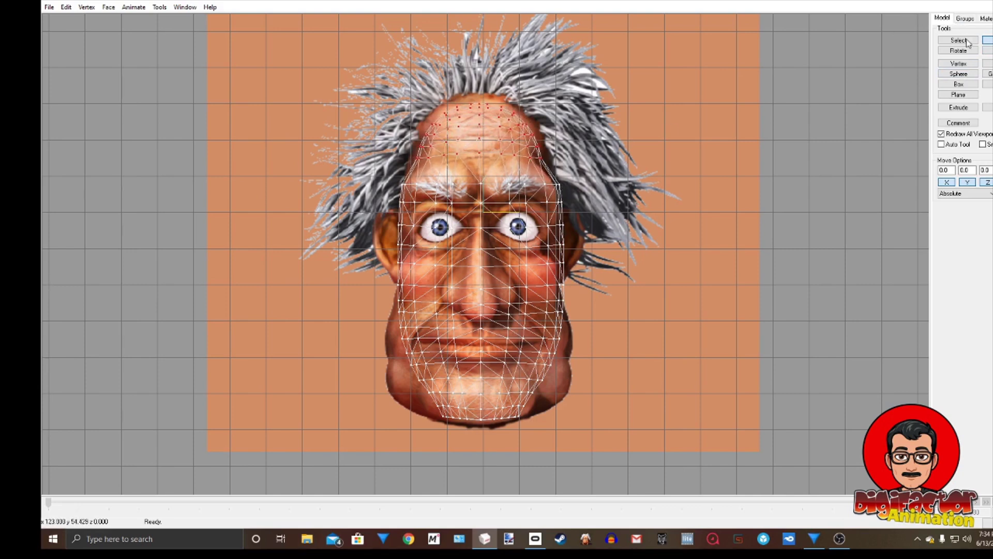
left_click(987, 50)
left_click_drag(595, 129, 599, 127)
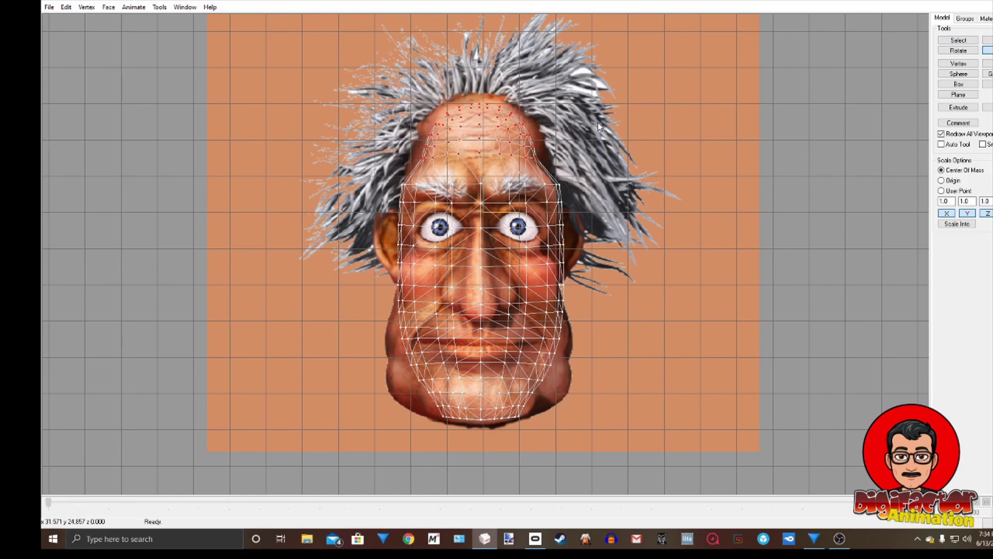
Step: Scale the eyebrow-level vertex rows and the eye-level vertex rows inward to match the sides of the face
left_click(959, 40)
left_click_drag(397, 174, 573, 209)
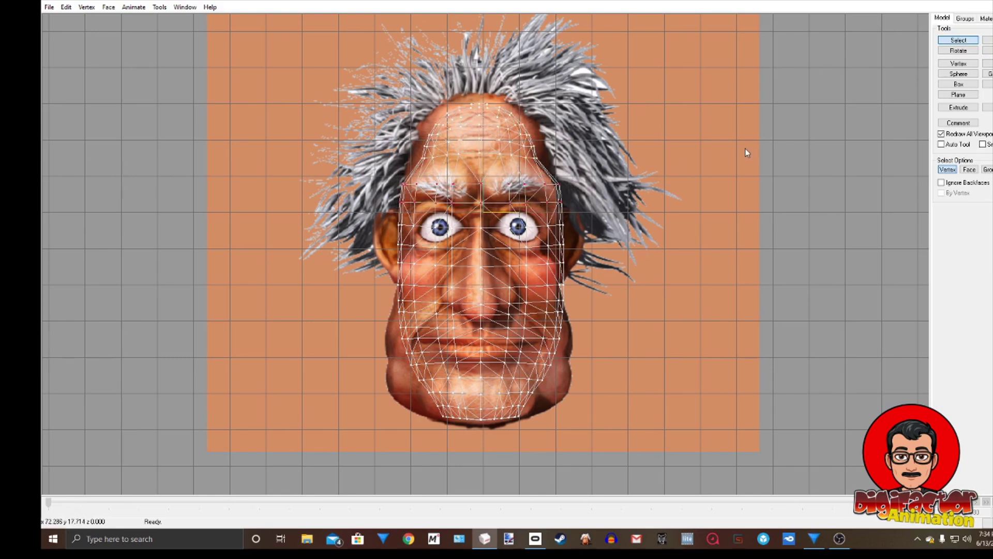
left_click(987, 50)
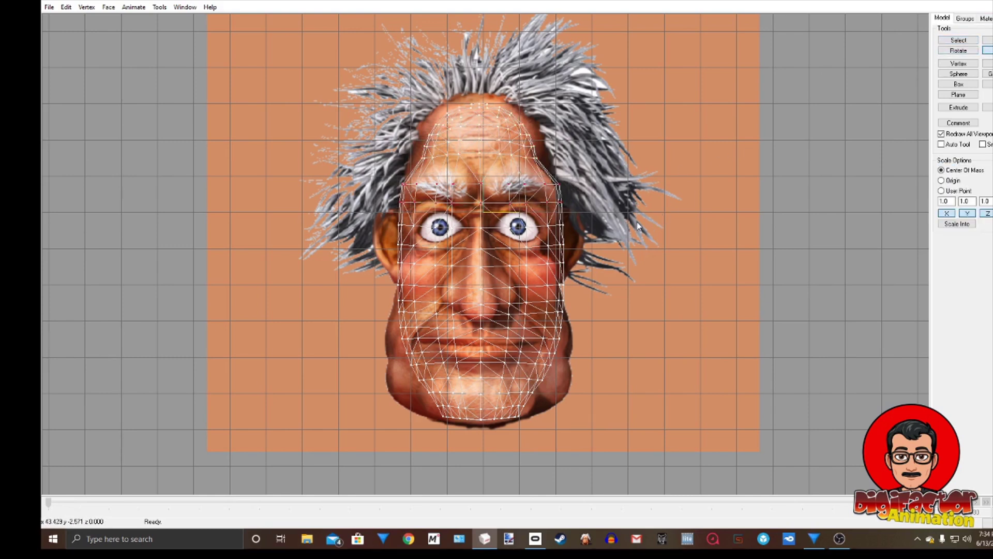
left_click_drag(630, 222, 630, 223)
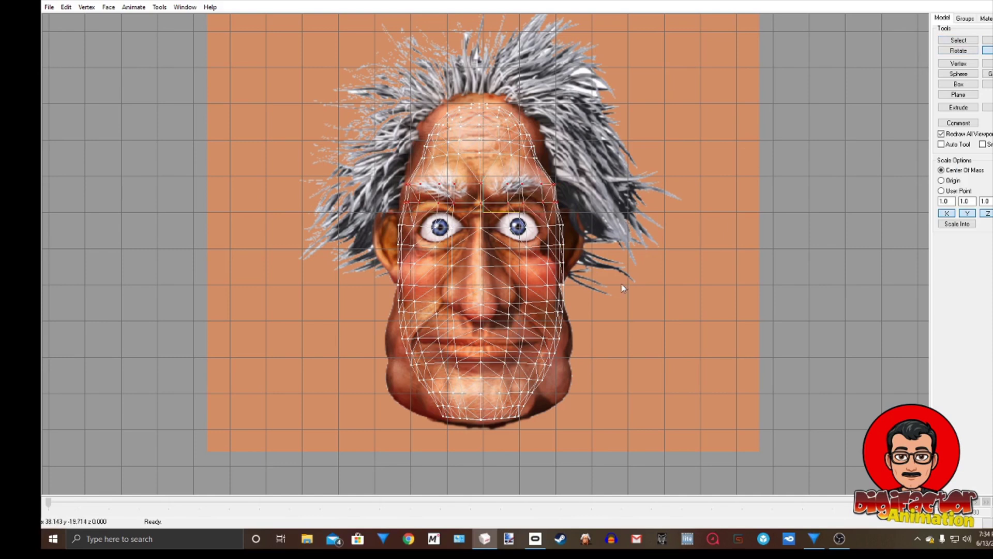
left_click(958, 40)
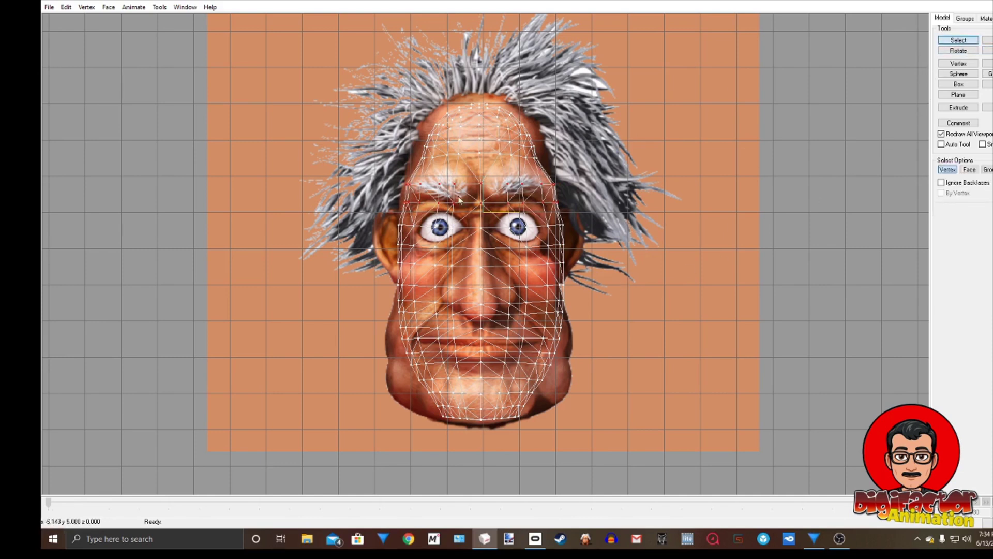
left_click_drag(391, 214, 564, 255)
key("s")
left_click_drag(637, 255, 634, 256)
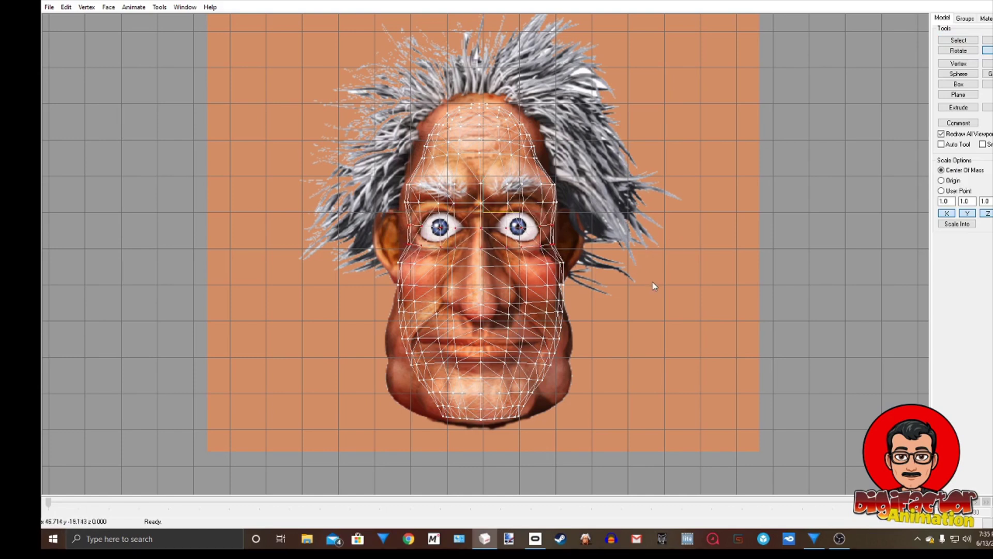
Step: Scale the cheek and nose vertex rows inward, and slightly narrow the vertex rows just above the mouth
left_click(959, 40)
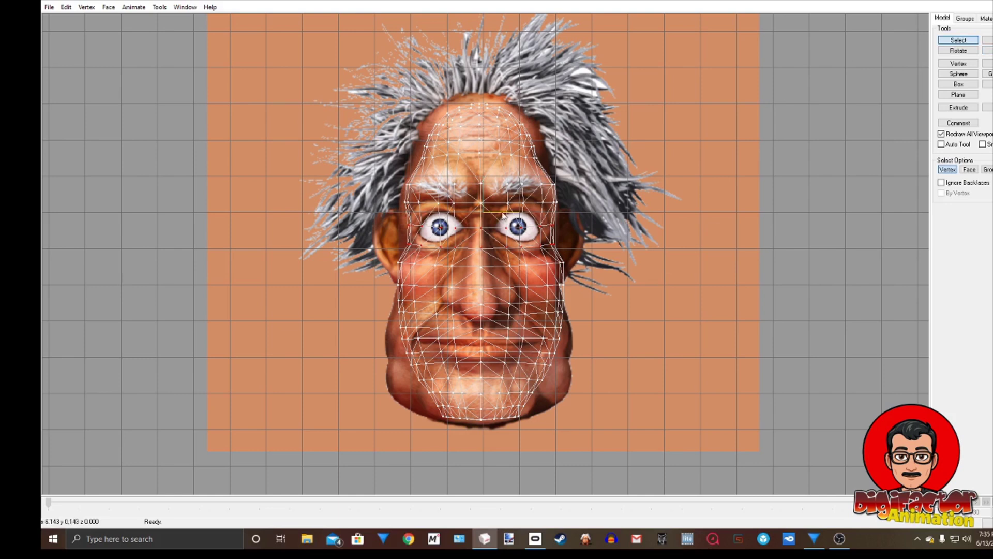
left_click_drag(394, 257, 563, 308)
left_click_drag(383, 255, 587, 307)
left_click(987, 50)
left_click_drag(590, 313, 582, 308)
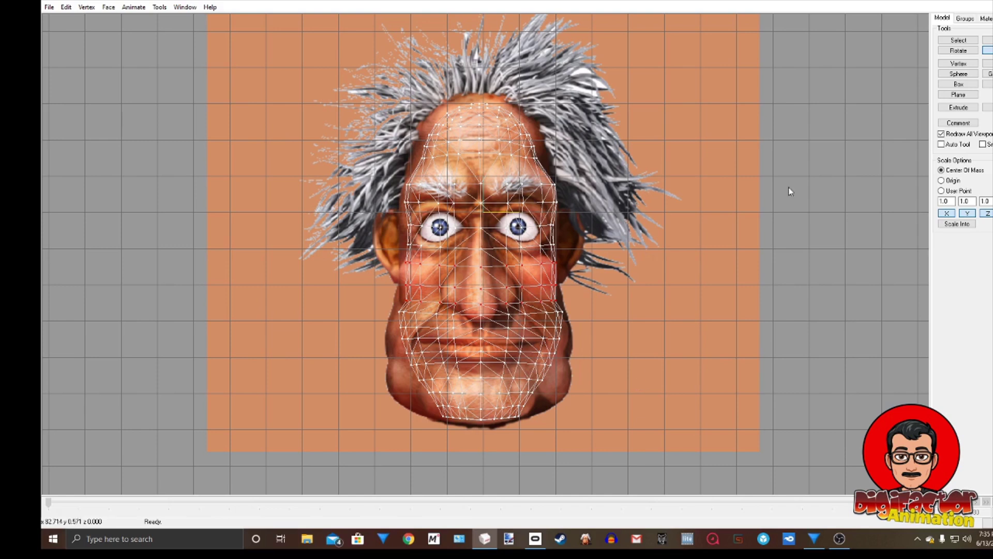
left_click(943, 41)
left_click_drag(393, 306, 563, 344)
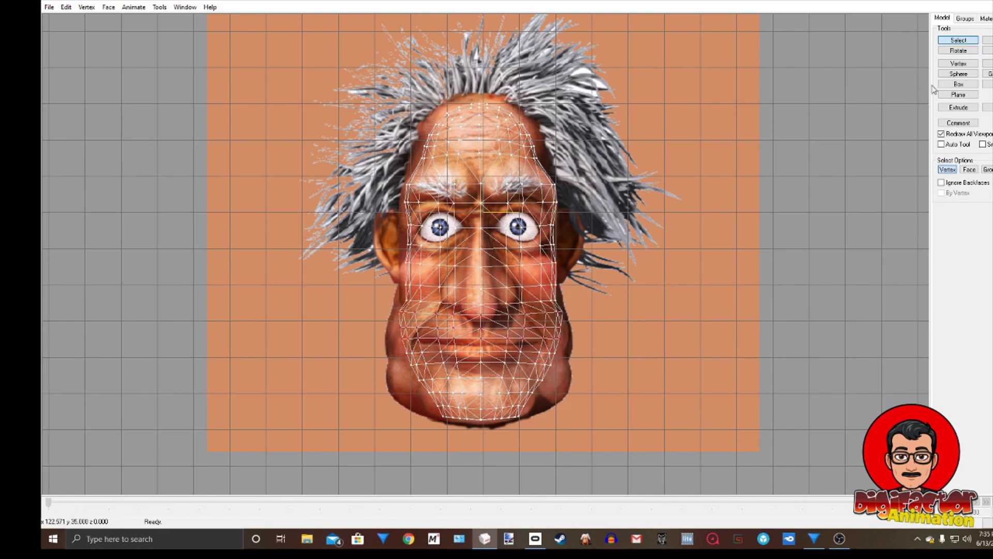
key("s")
left_click_drag(624, 346, 623, 347)
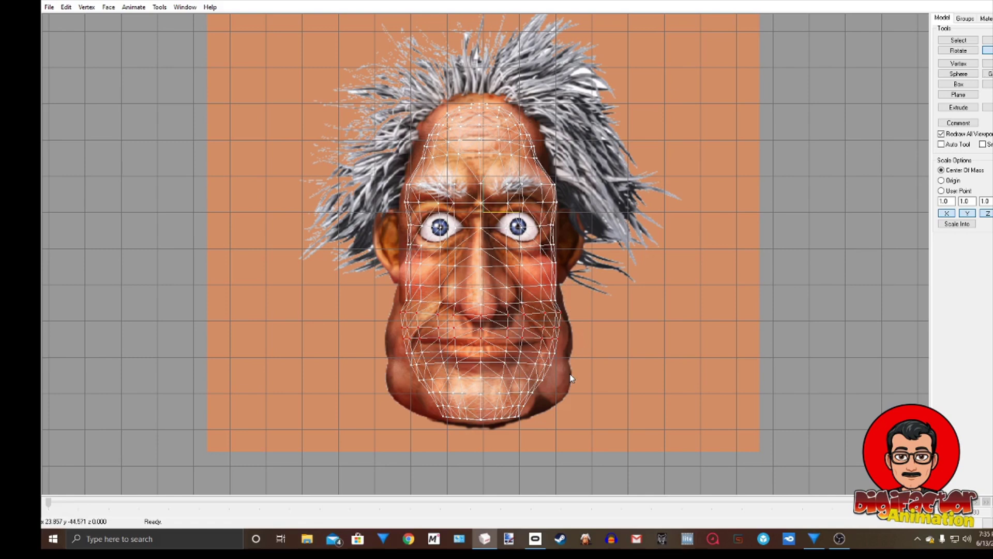
left_click(958, 40)
left_click_drag(399, 349, 553, 393)
left_click(989, 50)
left_click_drag(553, 332, 557, 337)
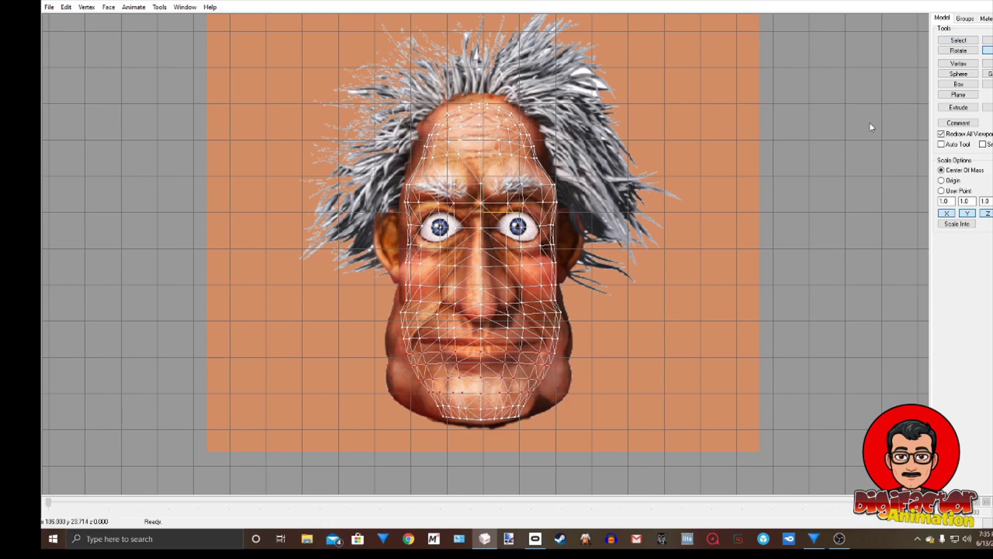
left_click(954, 41)
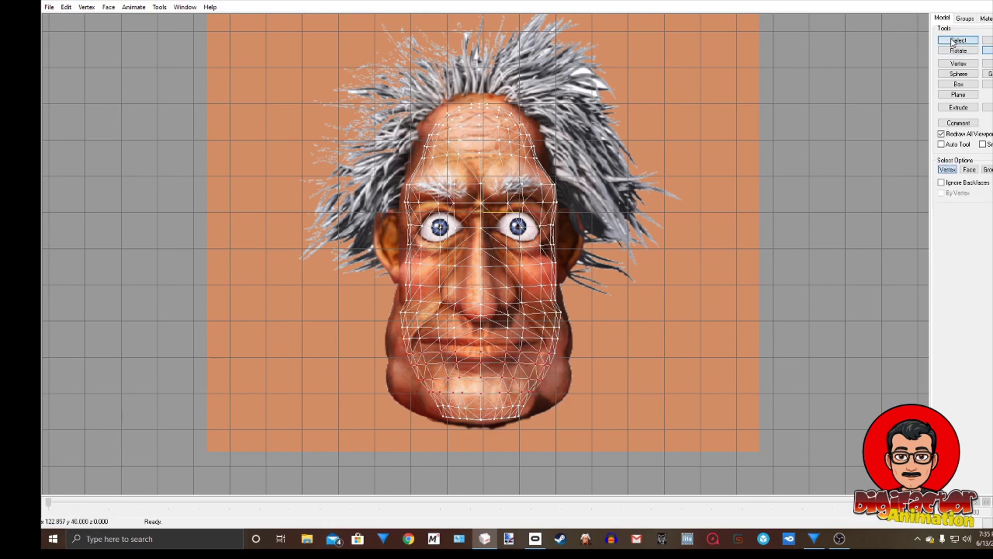
left_click(67, 8)
left_click(81, 20)
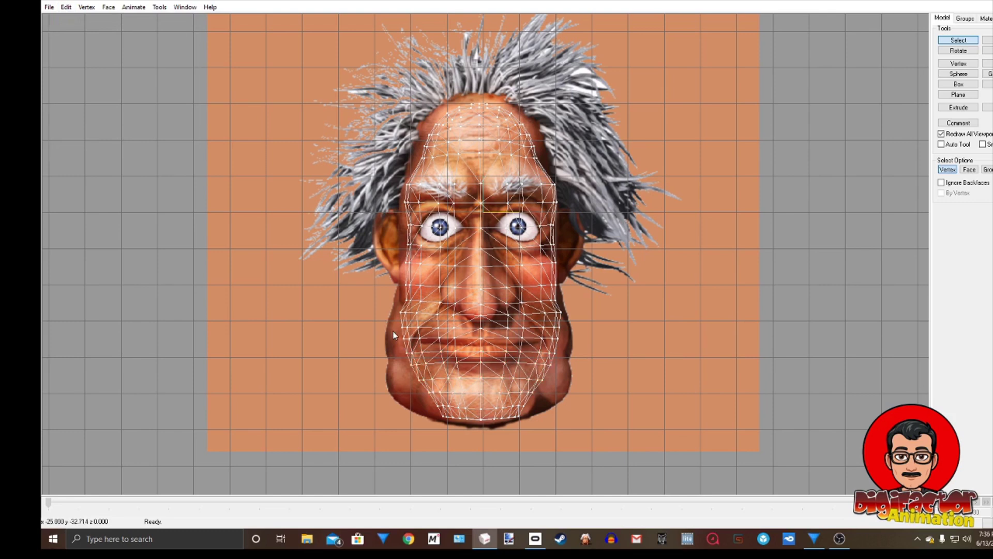
Step: Scale all vertices from the mouth to the chin outward toward the jaw outline and restore the four-viewport layout
left_click_drag(392, 325, 576, 427)
left_click(987, 63)
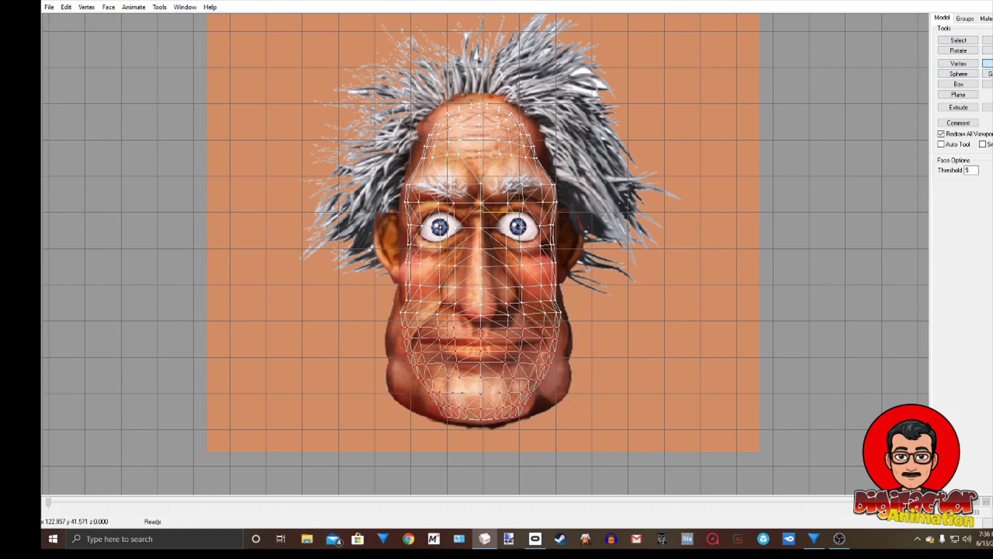
left_click(988, 50)
left_click_drag(446, 361, 448, 364)
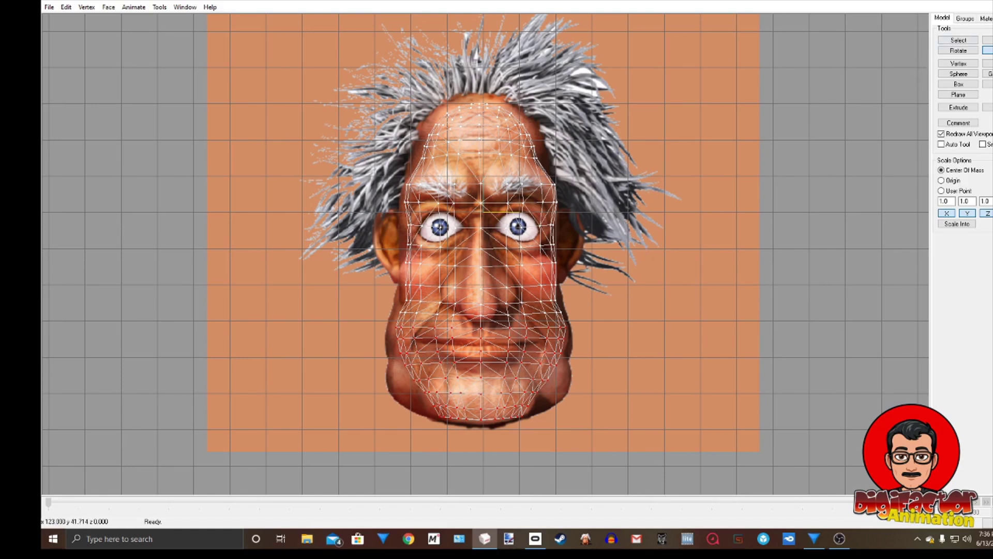
right_click(688, 200)
left_click(727, 463)
left_click_drag(722, 409, 724, 405)
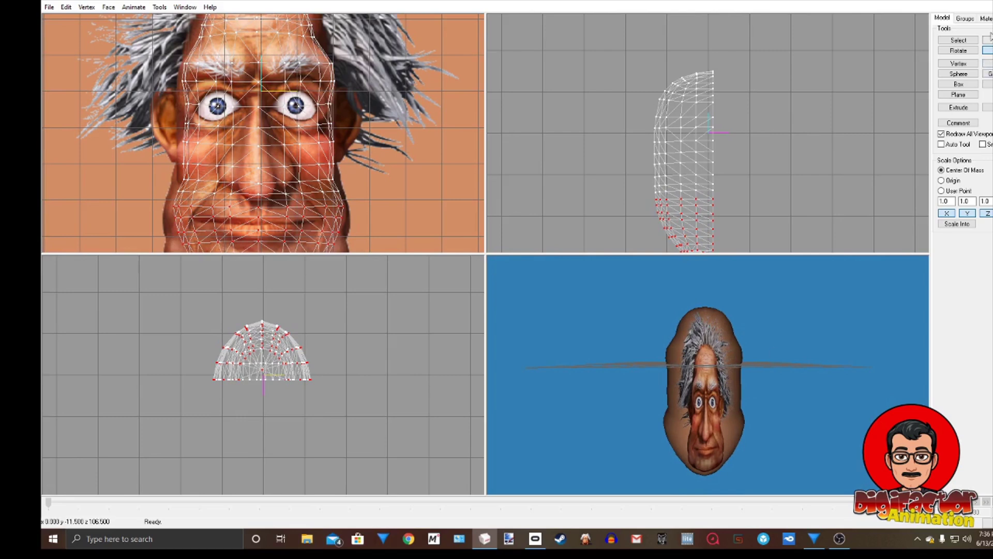
left_click(185, 7)
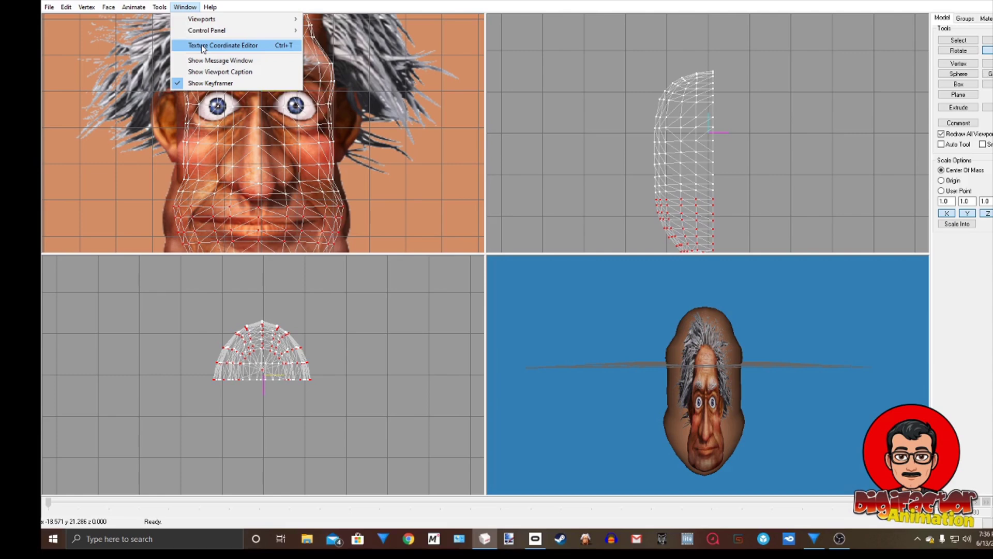
left_click(203, 47)
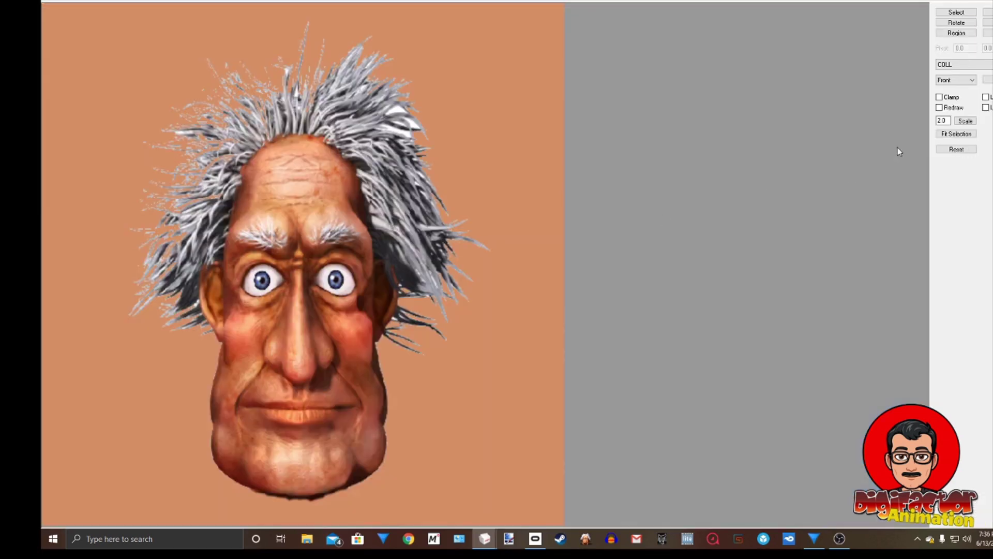
left_click(973, 64)
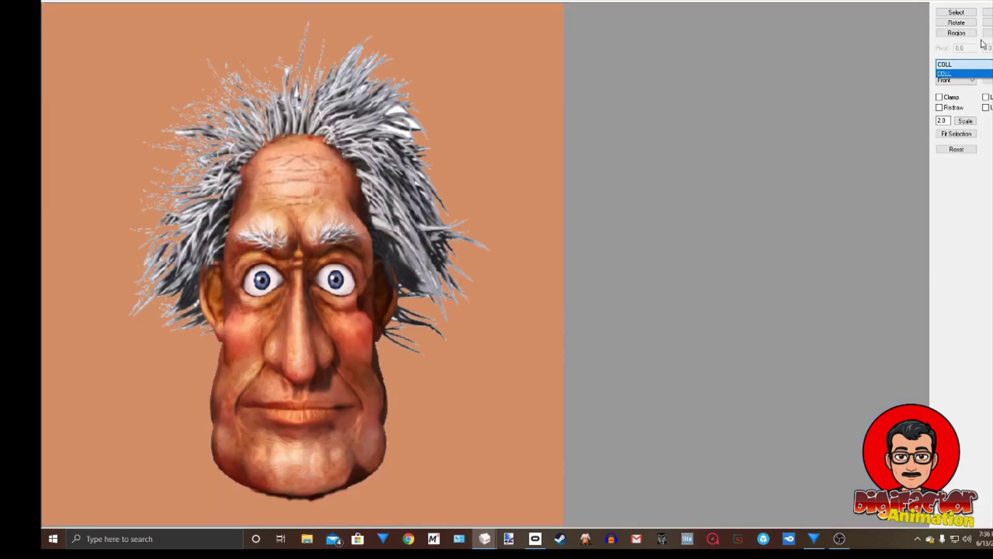
left_click(988, 2)
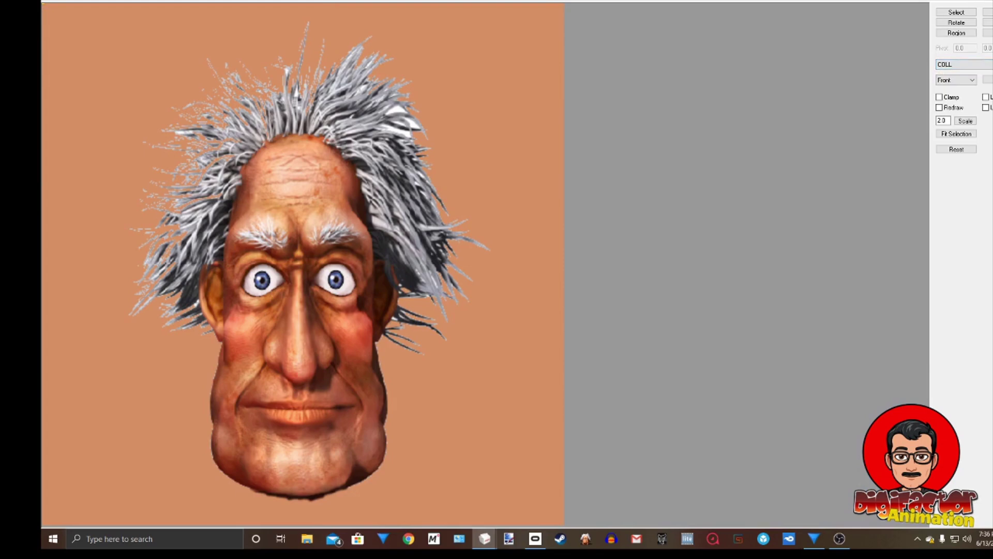
left_click(992, 1)
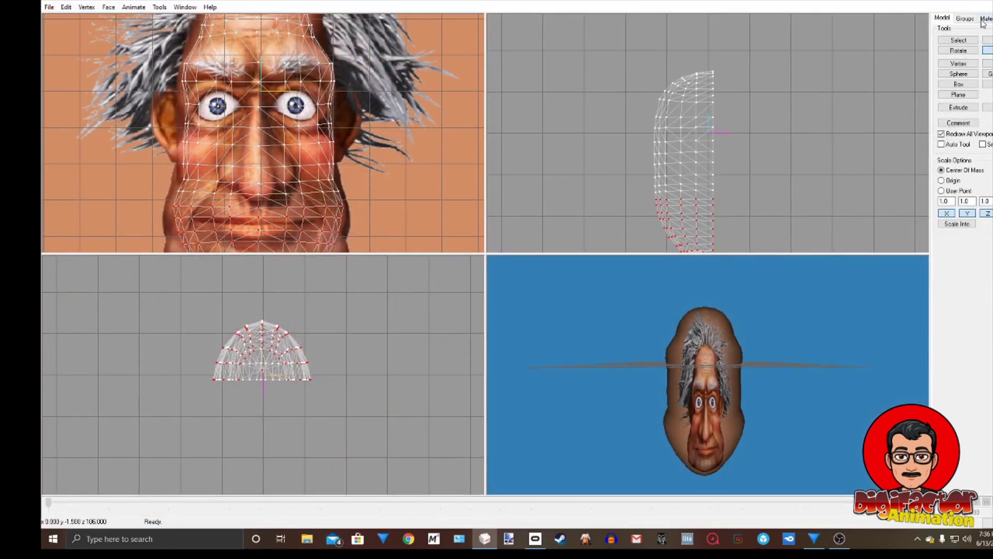
Step: Select the whole COLL group and remap its texture coordinates with the Front projection in the Texture Coordinate Editor
left_click(966, 18)
double_click(961, 30)
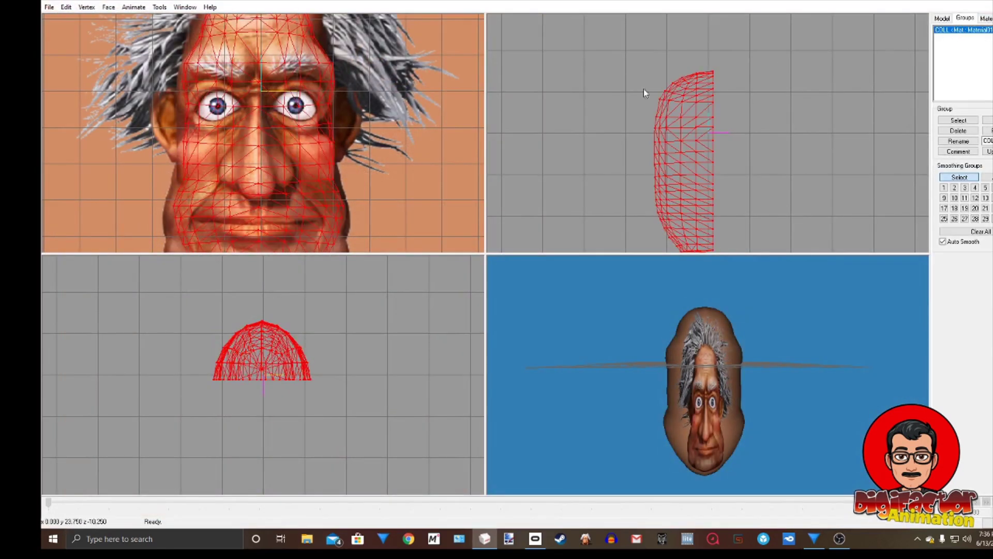
left_click(185, 7)
left_click(191, 45)
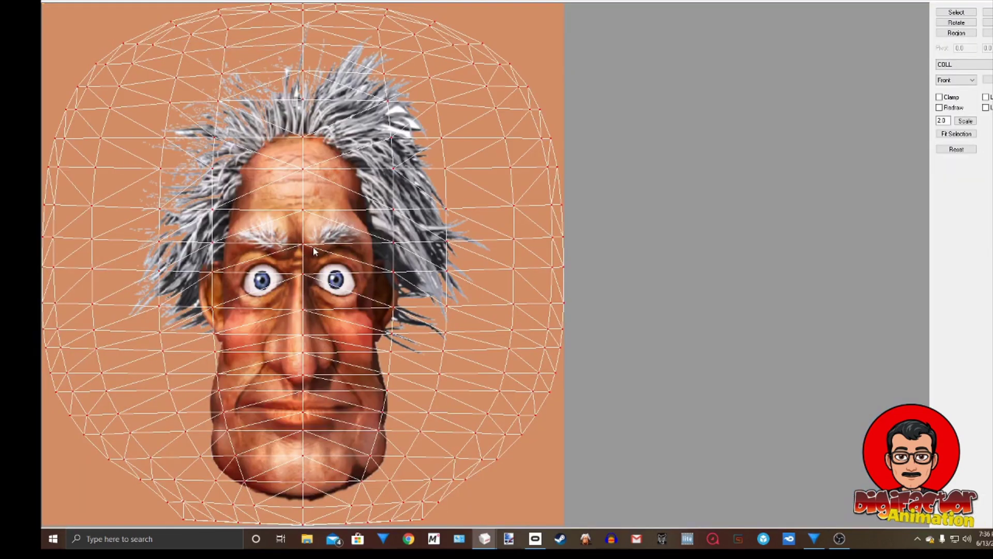
left_click(988, 80)
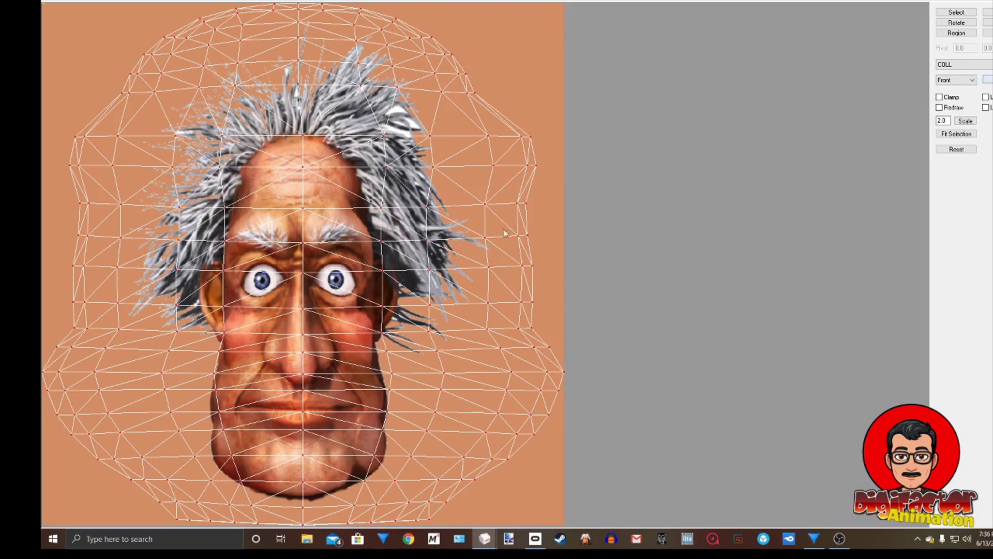
Step: Scale the whole COLL texture mesh down to the size of the face in the image and move it over the face
left_click(988, 22)
left_click_drag(577, 334, 54, 165)
left_click(988, 12)
left_click_drag(161, 133, 320, 263)
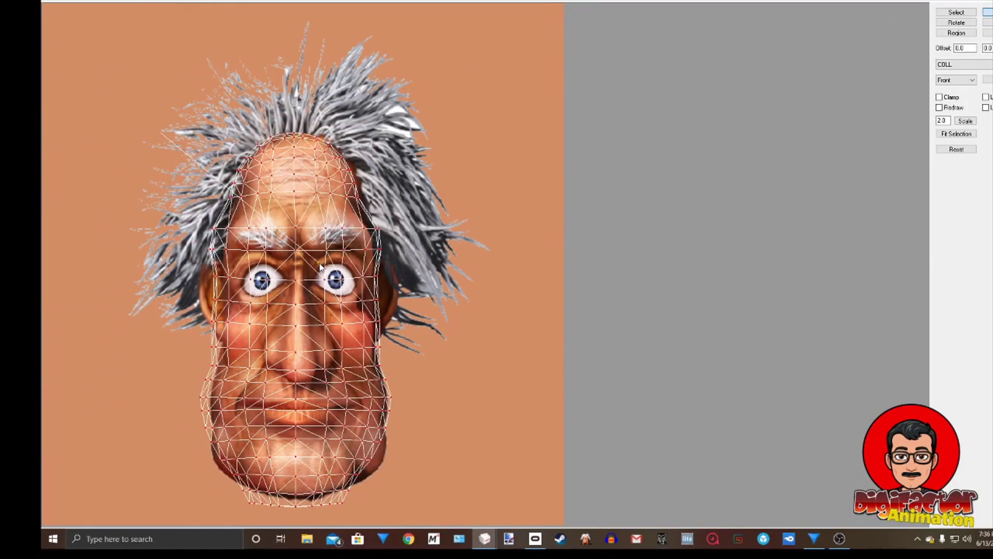
left_click(988, 24)
left_click_drag(450, 394, 375, 346)
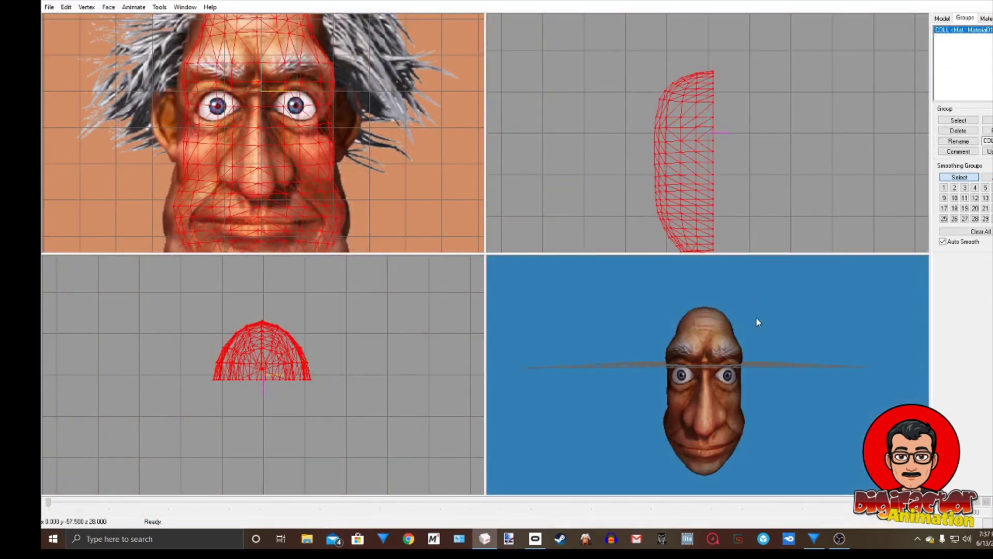
Step: Check the mapped face in the 3D view and slightly narrow the whole texture mesh in the Texture Coordinate Editor
left_click_drag(764, 378, 690, 400)
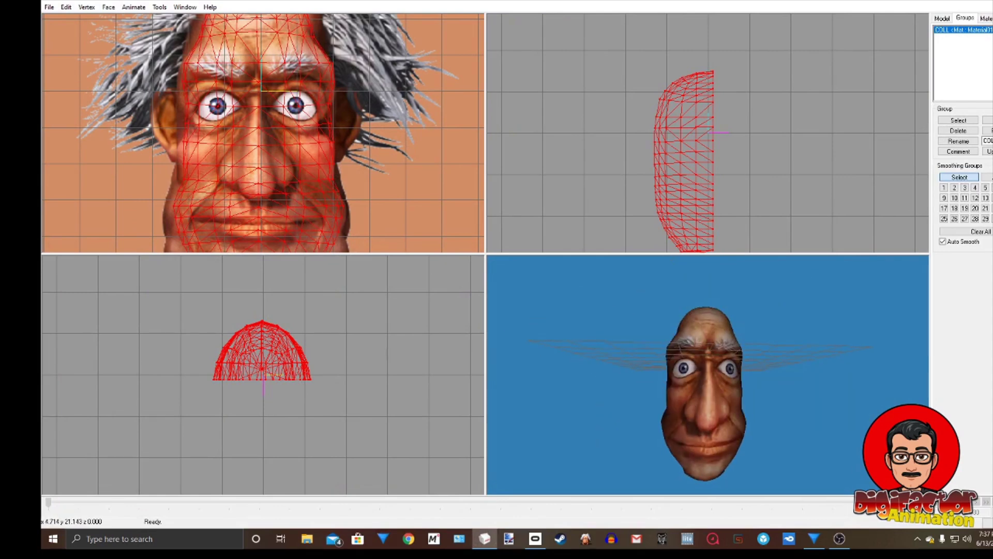
left_click(190, 7)
left_click(195, 46)
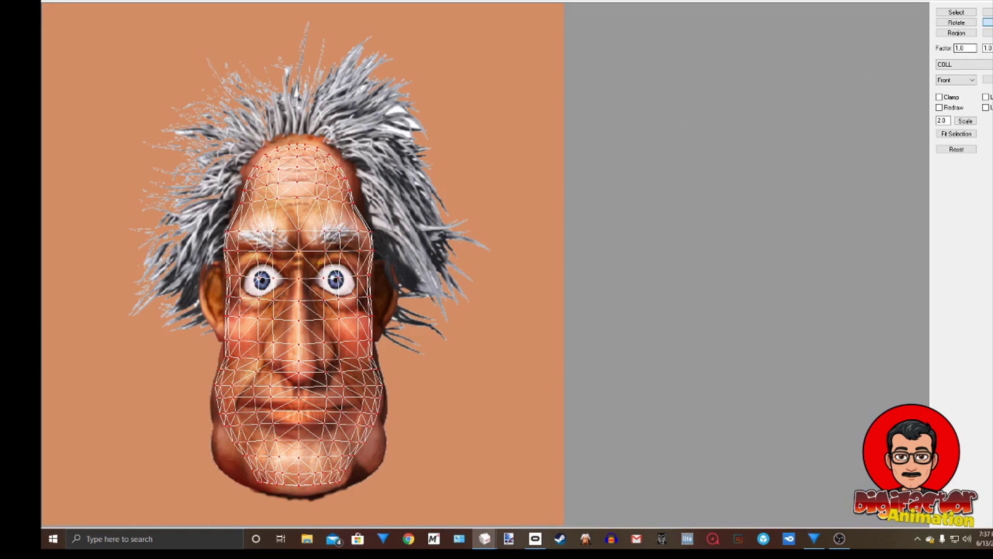
left_click_drag(397, 361, 391, 358)
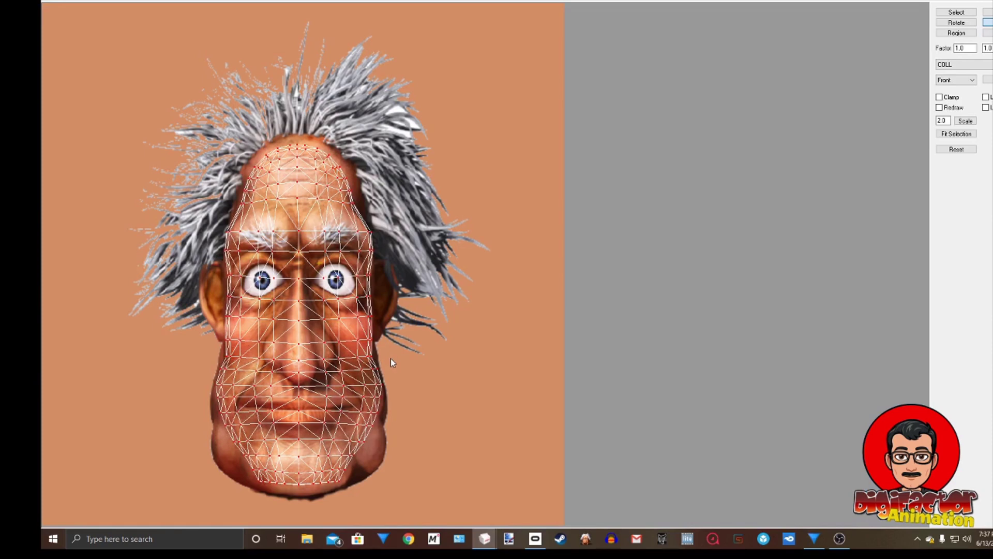
Step: Move the outer texture vertices below the eye on the right side of the face inward, away from the ear
left_click(957, 12)
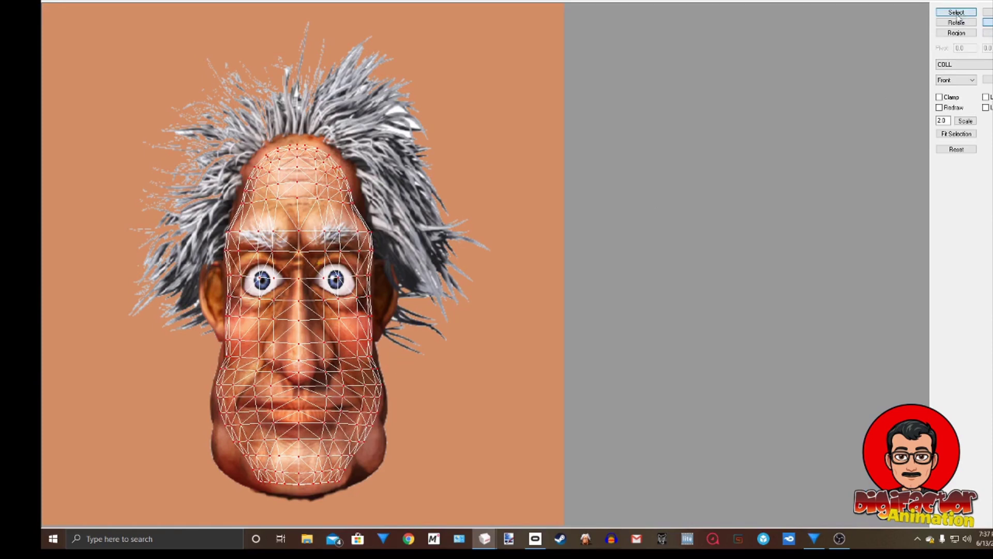
left_click_drag(353, 296, 373, 299)
left_click(988, 12)
left_click_drag(439, 309, 425, 313)
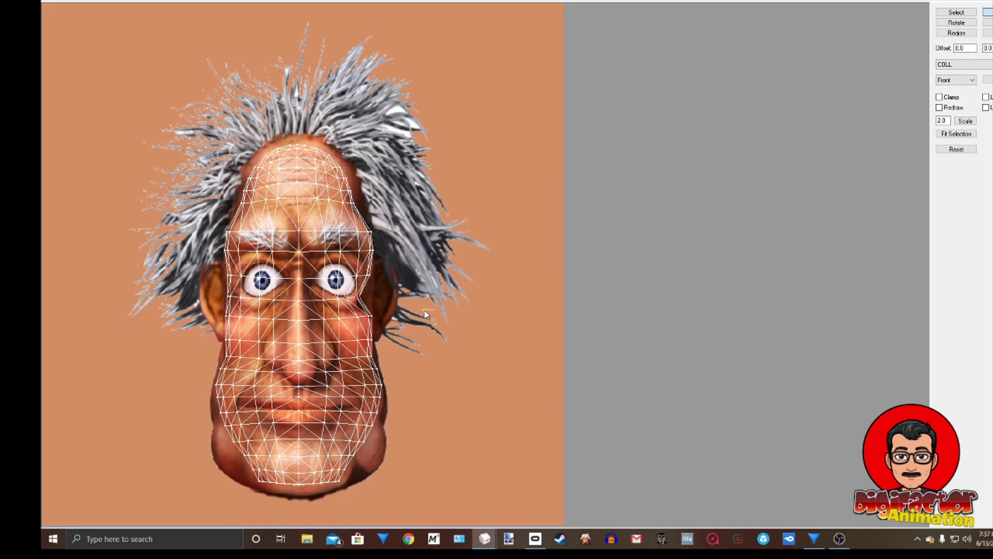
left_click(956, 12)
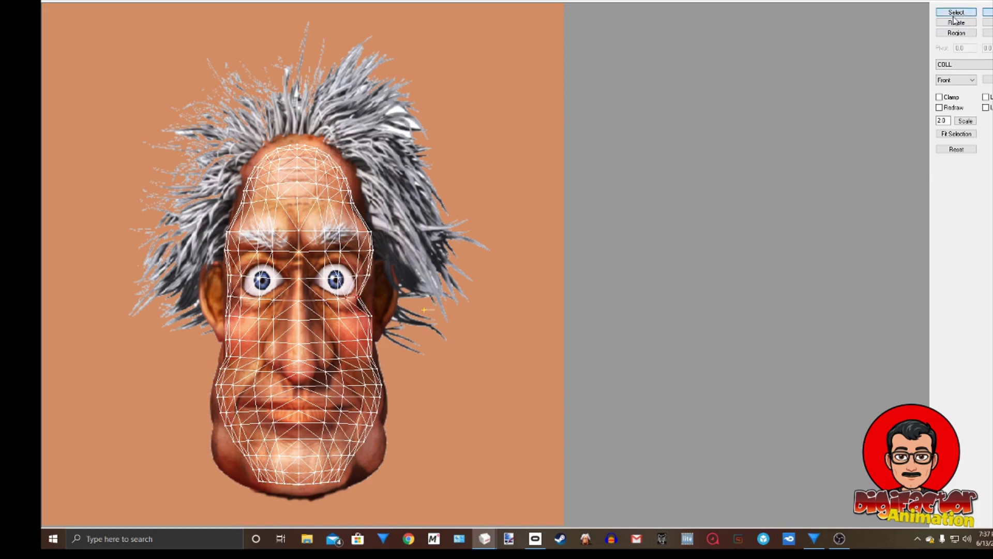
left_click_drag(354, 310, 378, 320)
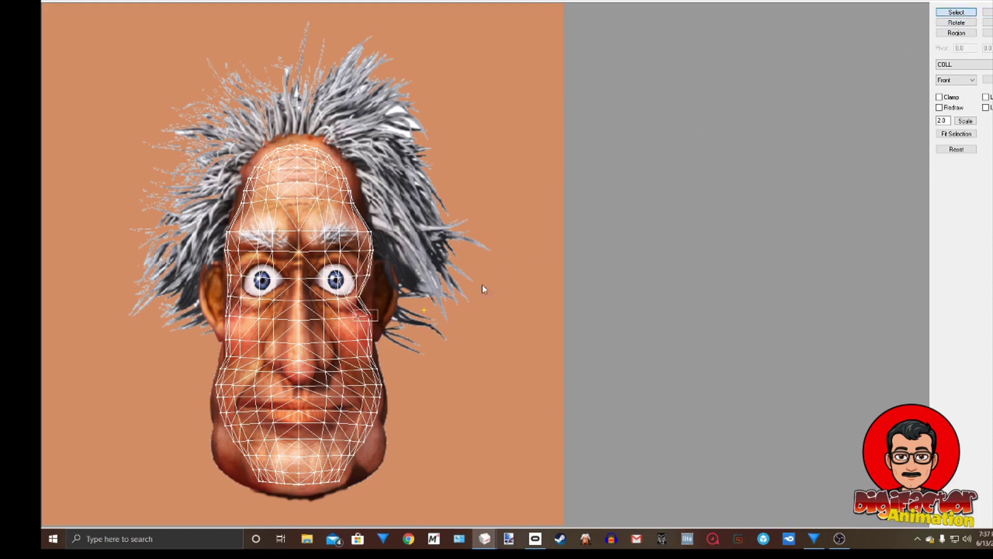
left_click(989, 11)
left_click_drag(499, 302, 489, 304)
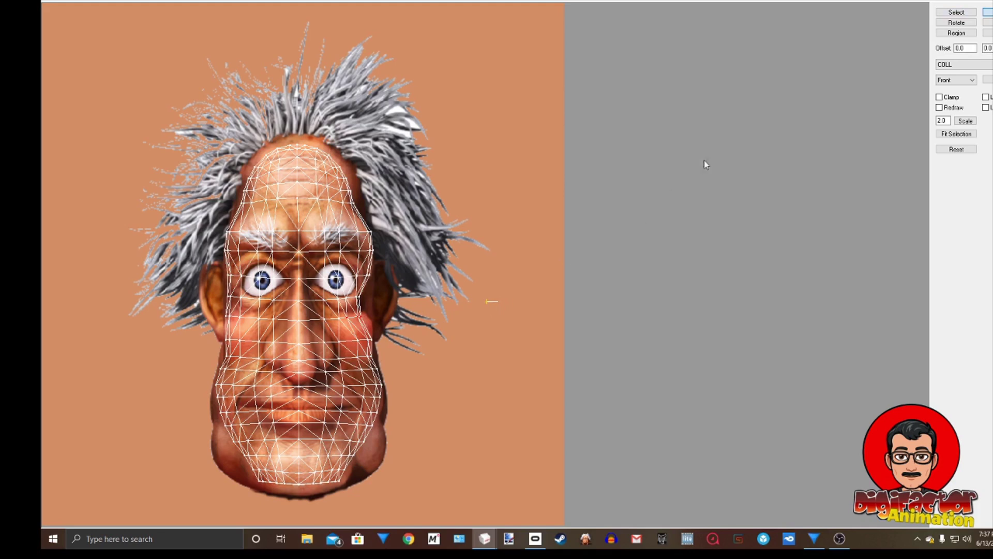
Step: Try shifting and scaling the outer texture vertices below the eye on the left side inward, and check the 3D face
left_click(957, 12)
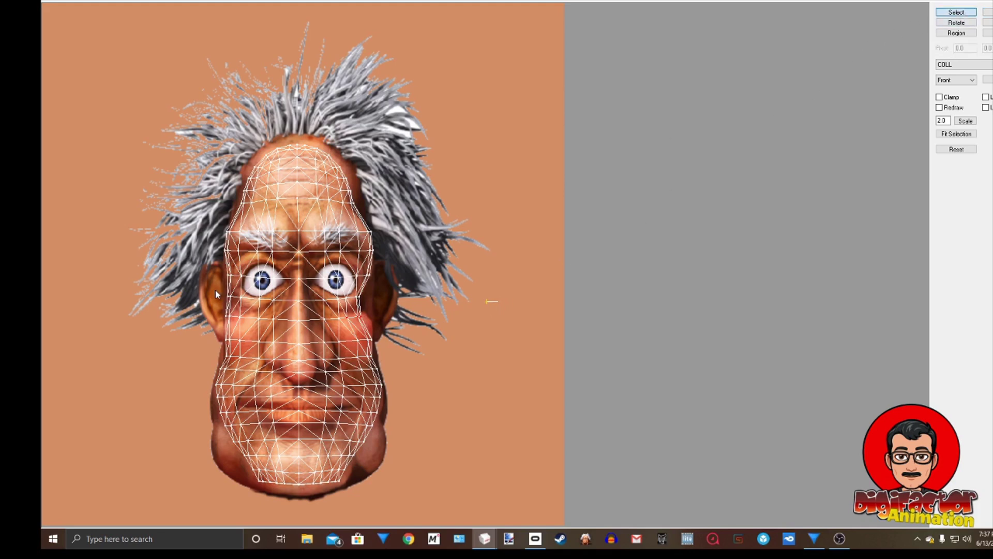
left_click_drag(216, 292, 228, 322)
left_click(990, 12)
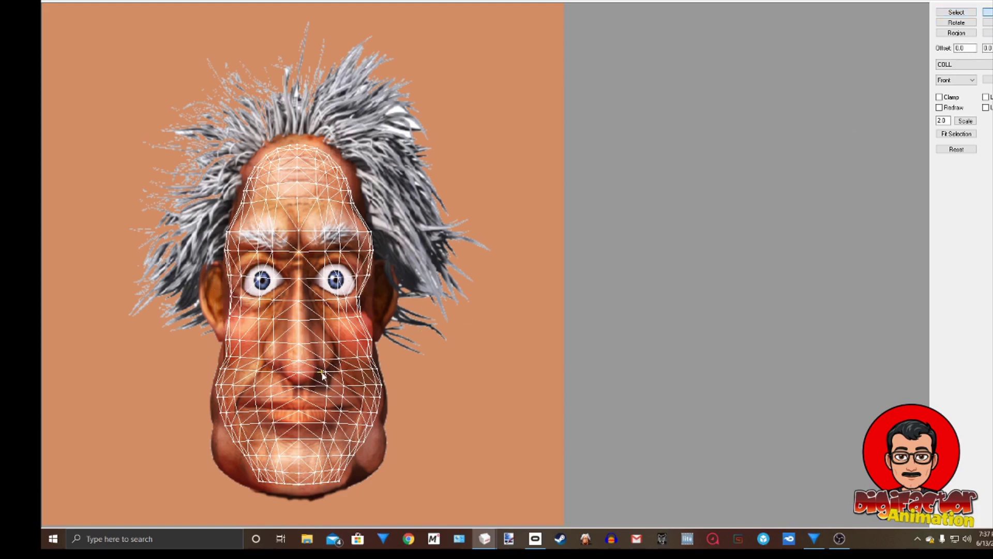
left_click(957, 12)
left_click_drag(238, 318, 241, 322)
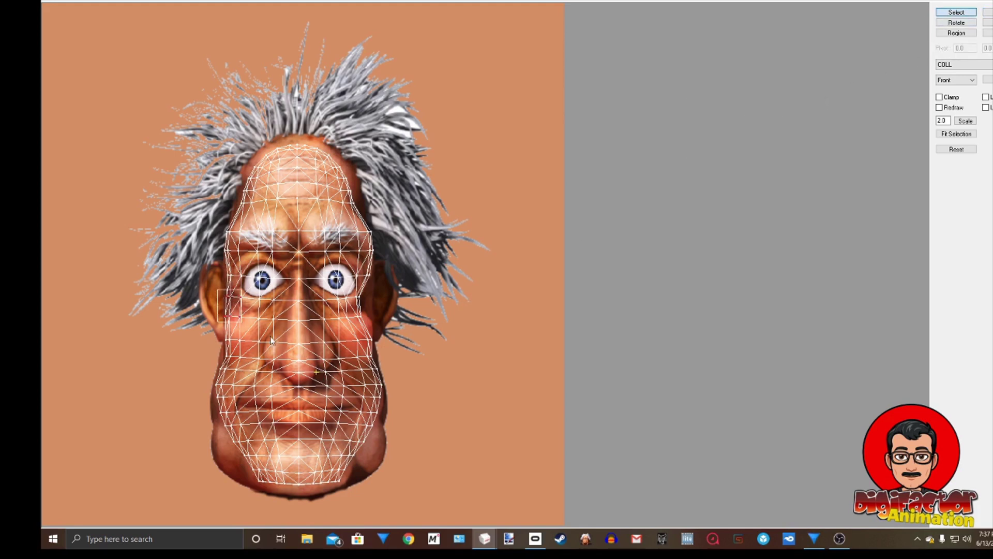
left_click_drag(216, 297, 236, 321)
left_click(989, 23)
left_click_drag(288, 313, 268, 314)
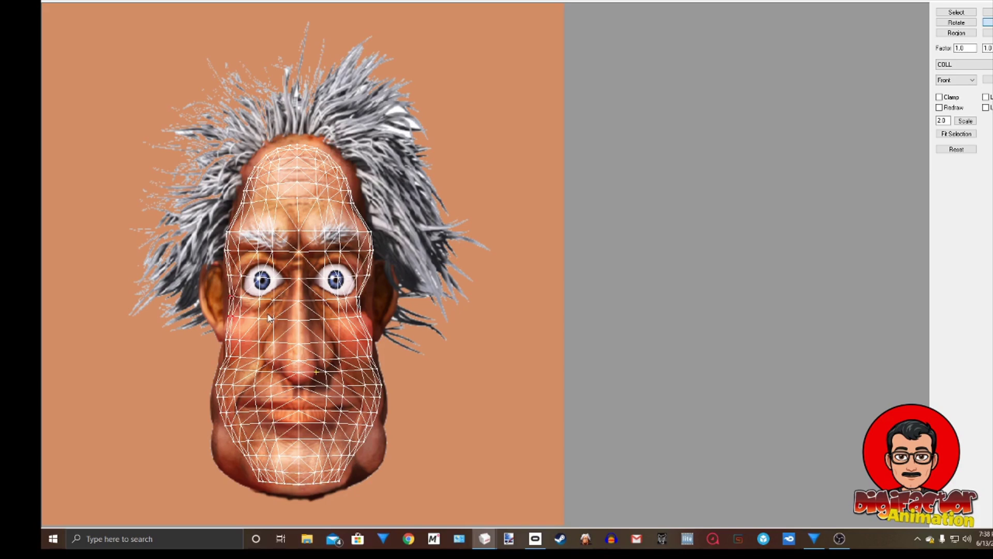
left_click(992, 1)
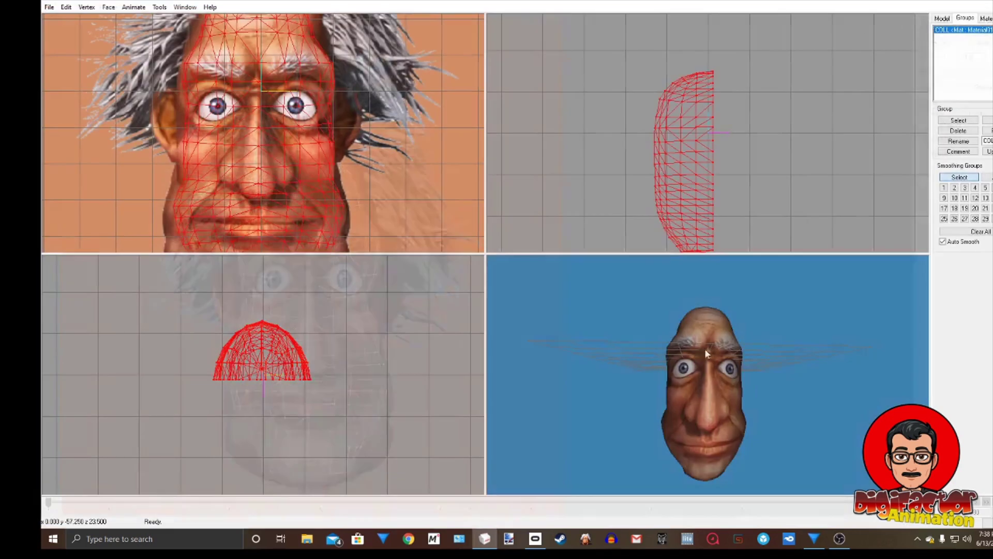
left_click_drag(779, 377, 639, 399)
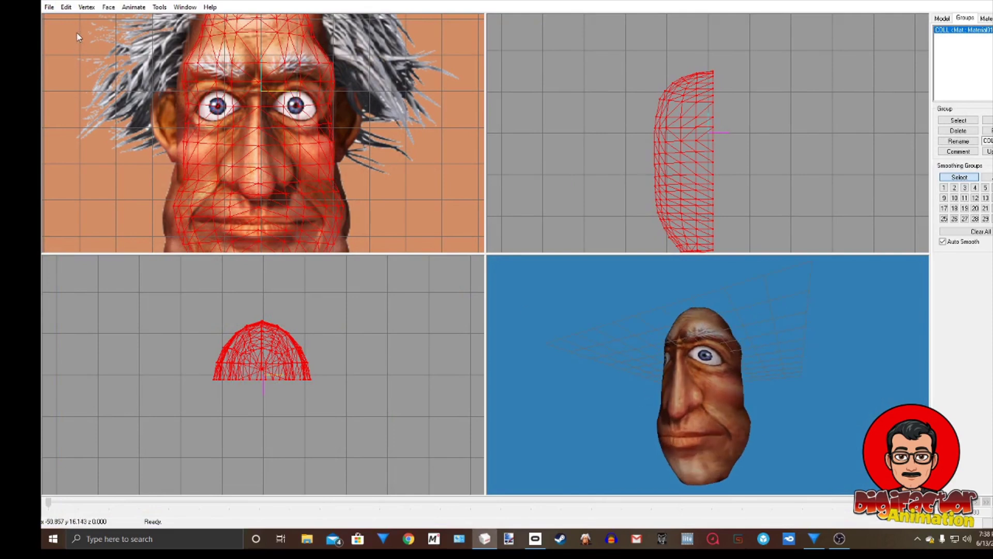
Step: Undo the individual texture vertex selections, moves and scaling made at both cheeks, and inspect the side of the face
left_click(66, 7)
left_click(73, 20)
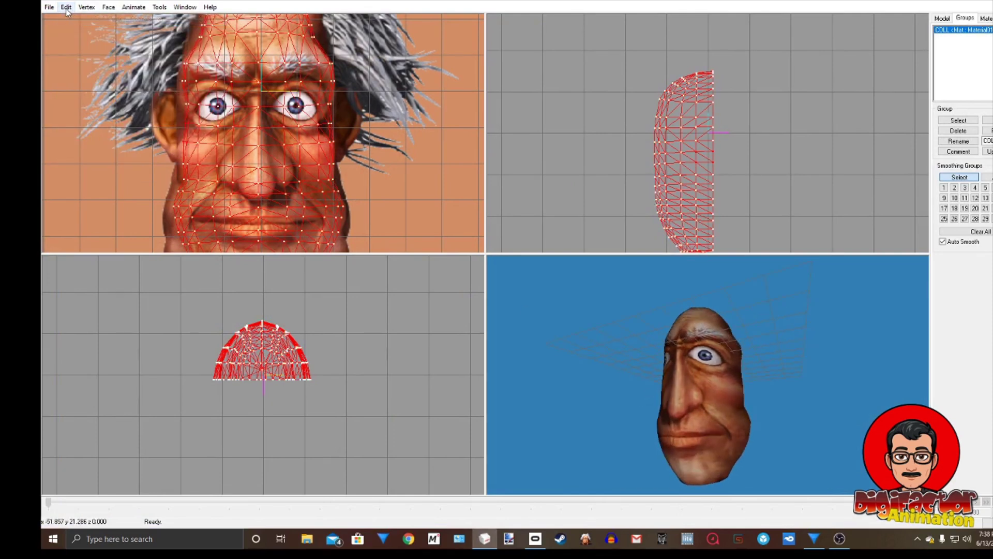
left_click_drag(638, 411, 722, 405)
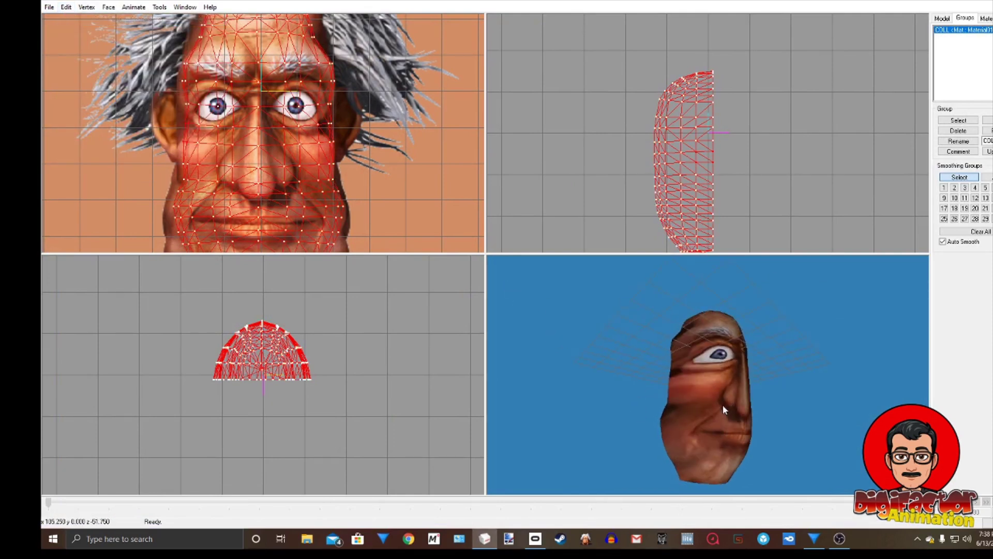
left_click(66, 7)
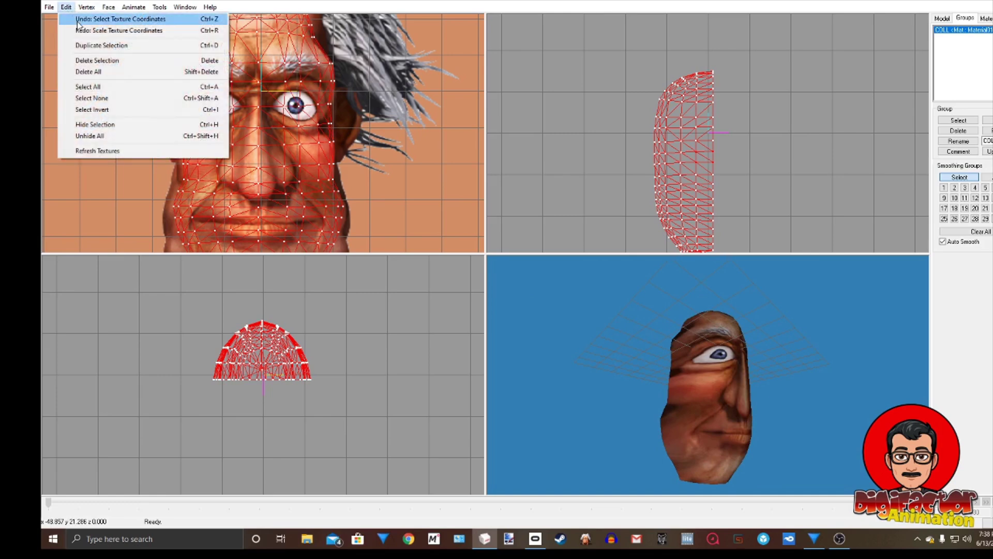
left_click(77, 20)
left_click(66, 7)
left_click(71, 19)
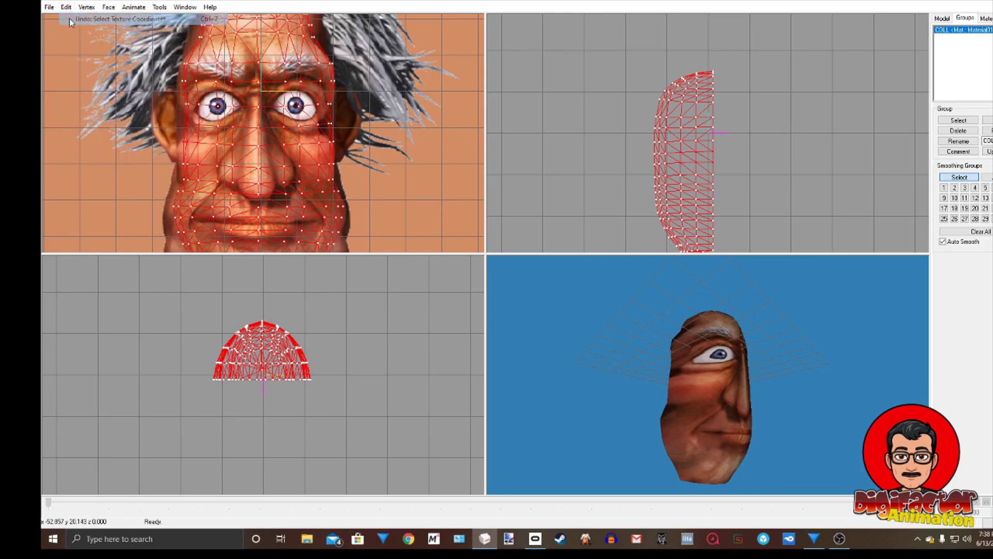
left_click(66, 6)
left_click(75, 23)
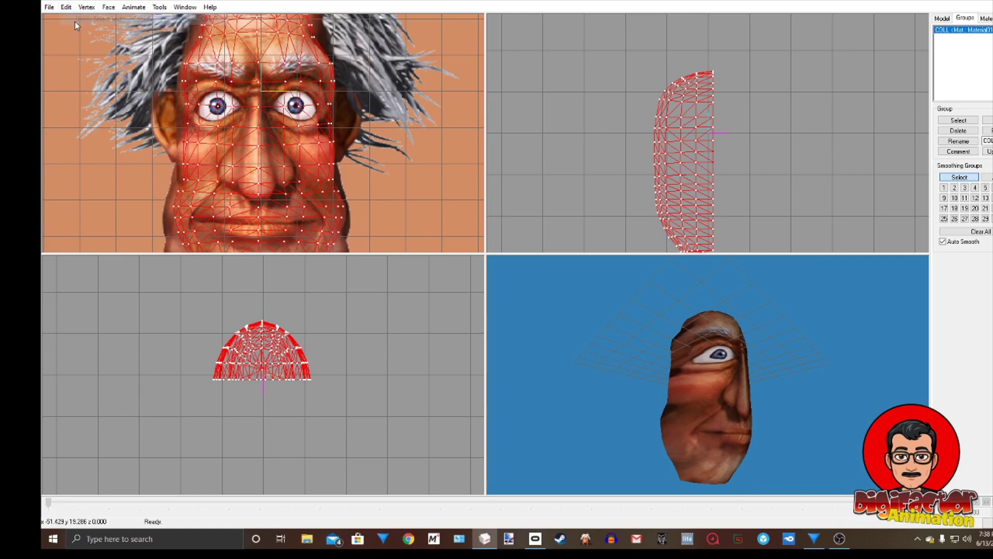
left_click(67, 7)
left_click(82, 21)
left_click(67, 8)
left_click(77, 19)
left_click(66, 8)
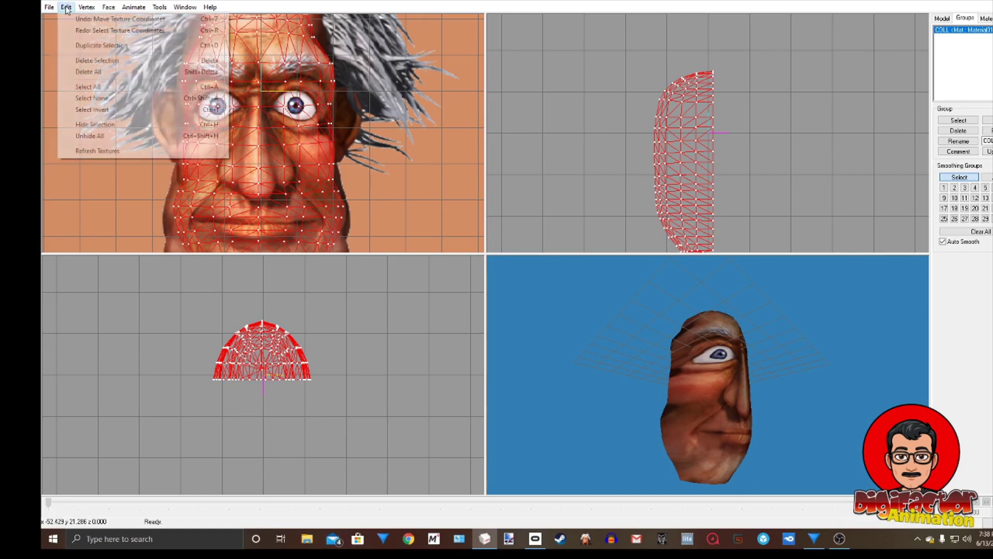
left_click(75, 19)
left_click(66, 7)
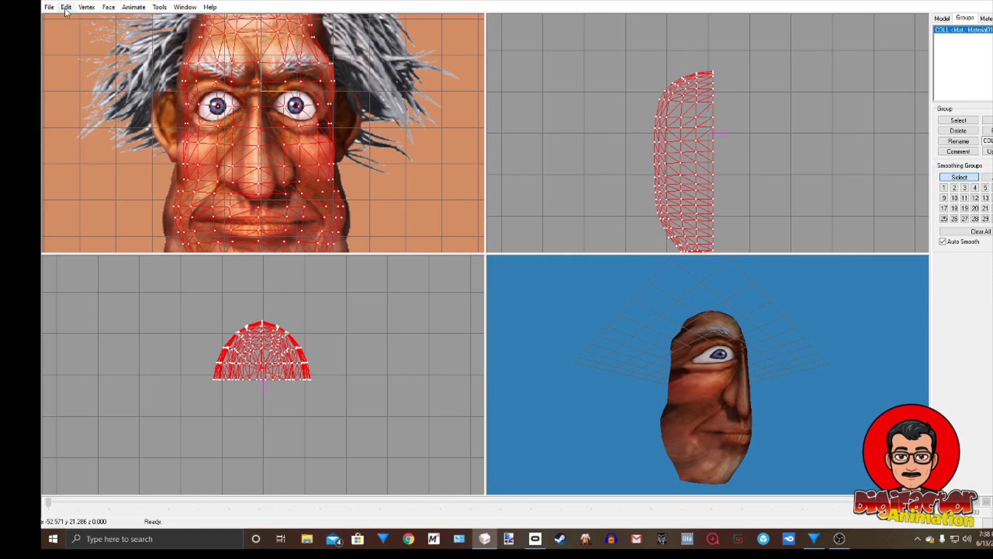
left_click(78, 19)
left_click(66, 7)
left_click(78, 19)
left_click(66, 7)
left_click(76, 16)
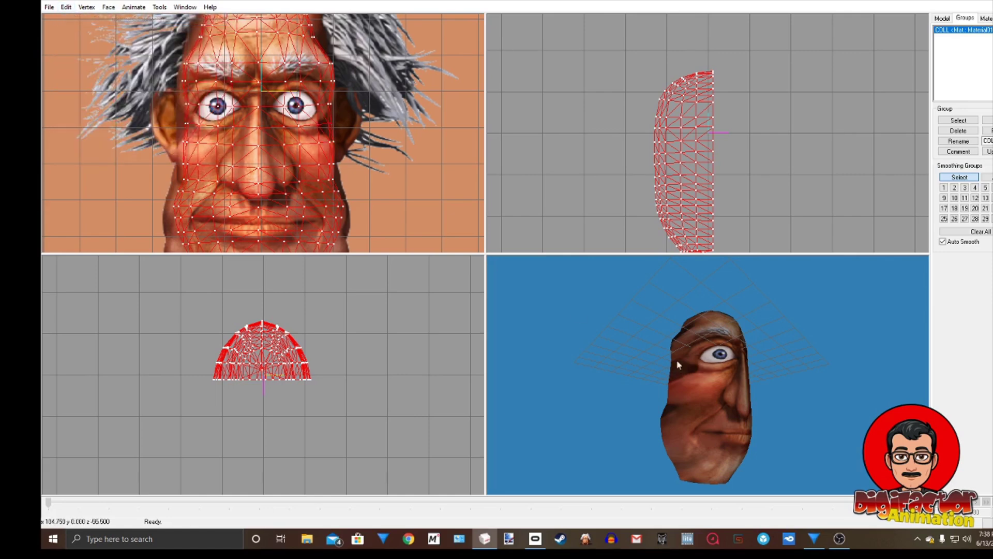
left_click_drag(789, 417, 845, 422)
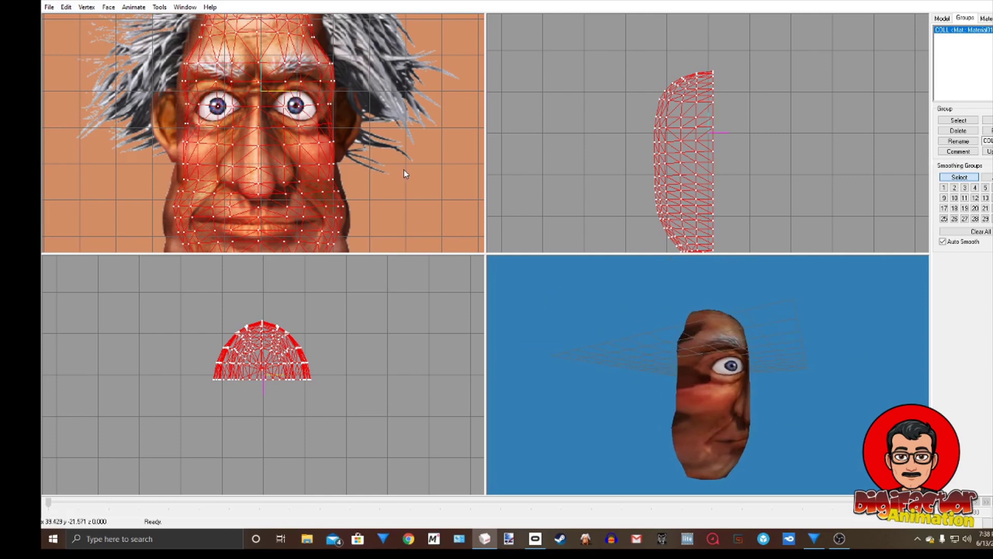
Step: Reselect the COLL group, nudge its whole texture mesh slightly in the Texture Coordinate Editor, and check the face in 3D
left_click(973, 31)
left_click(974, 31)
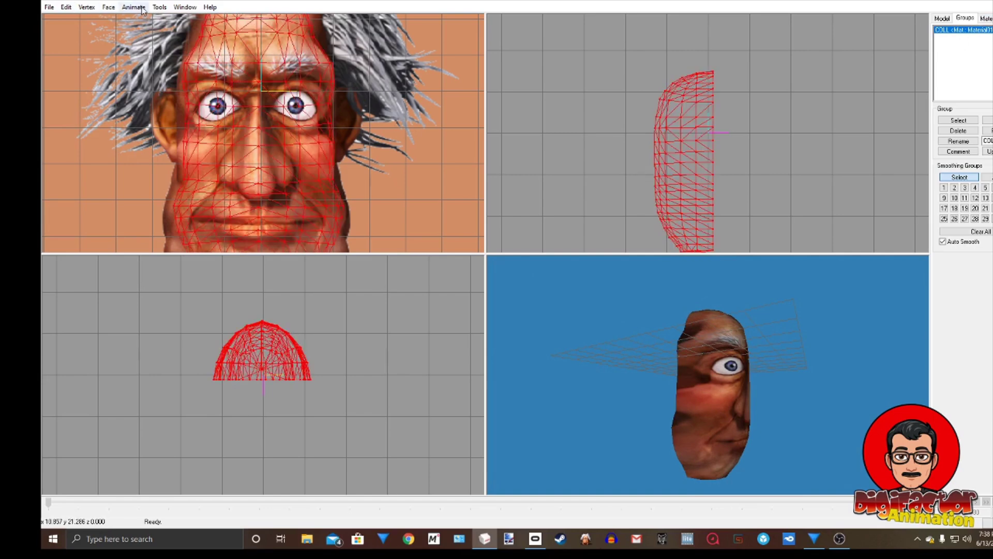
left_click(191, 7)
left_click(194, 10)
left_click(194, 10)
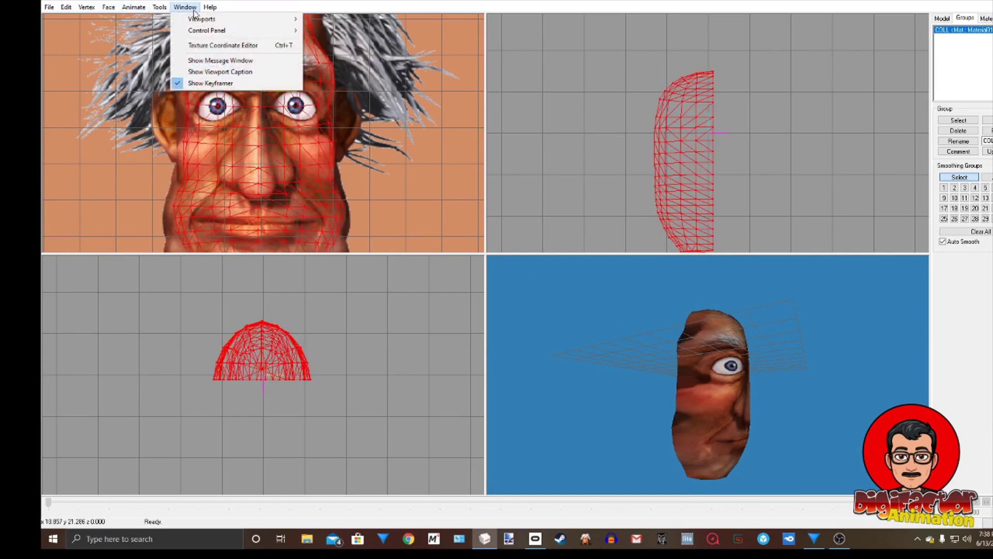
left_click(223, 45)
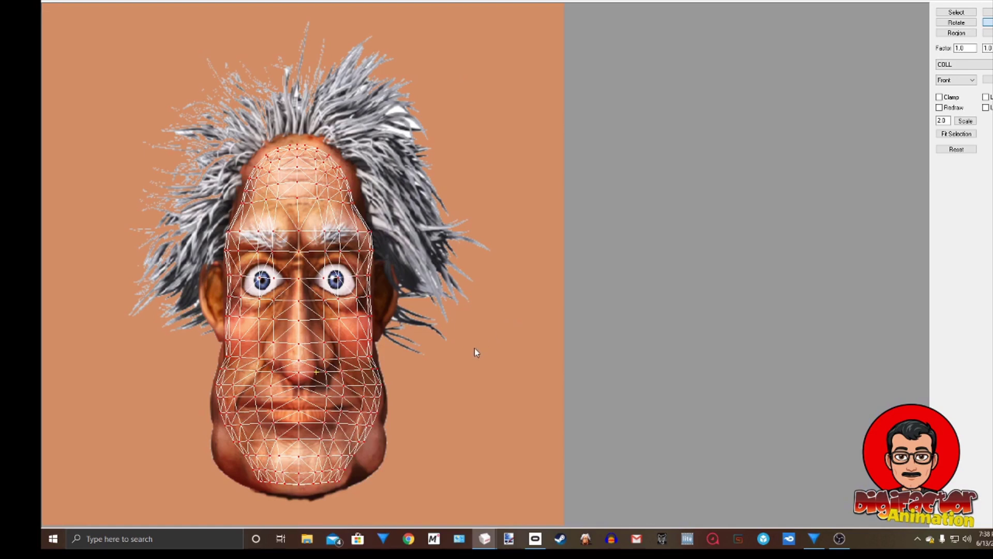
left_click(990, 12)
left_click_drag(416, 349, 414, 349)
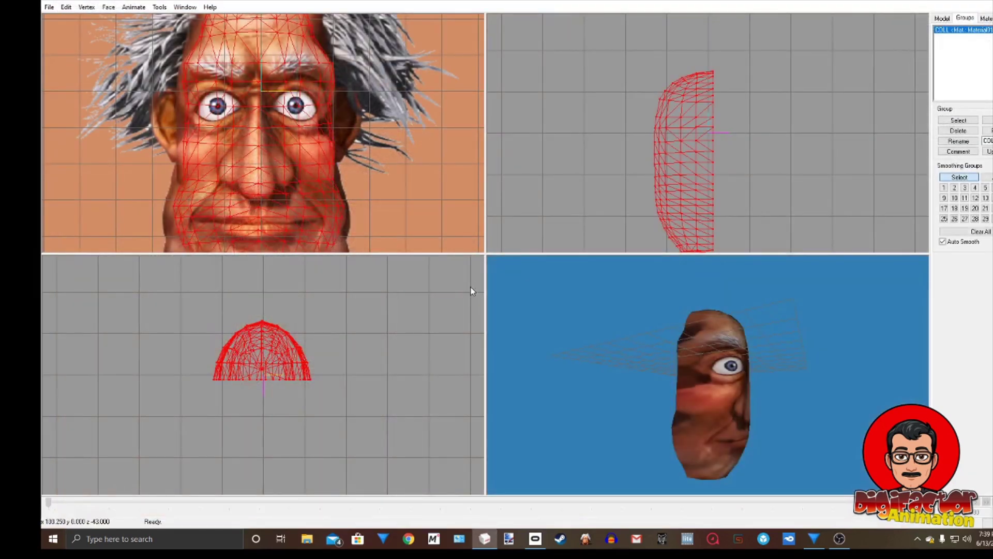
mouse_move(751, 383)
left_mouse_down()
mouse_move(621, 386)
mouse_move(777, 384)
mouse_move(691, 385)
mouse_move(756, 384)
left_mouse_up()
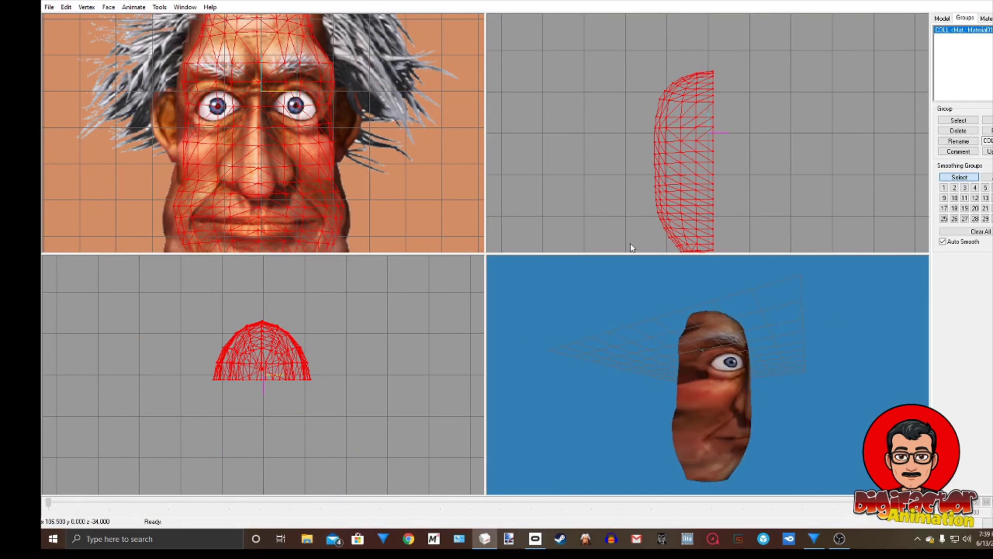
left_click_drag(743, 403, 718, 414)
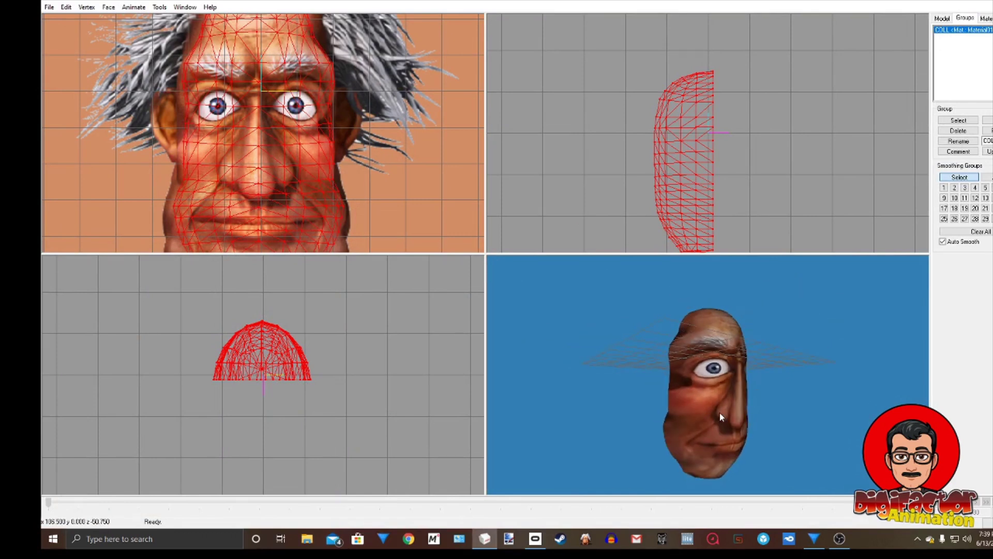
Step: Switch to Paint.NET and open the face texture image
left_click(508, 539)
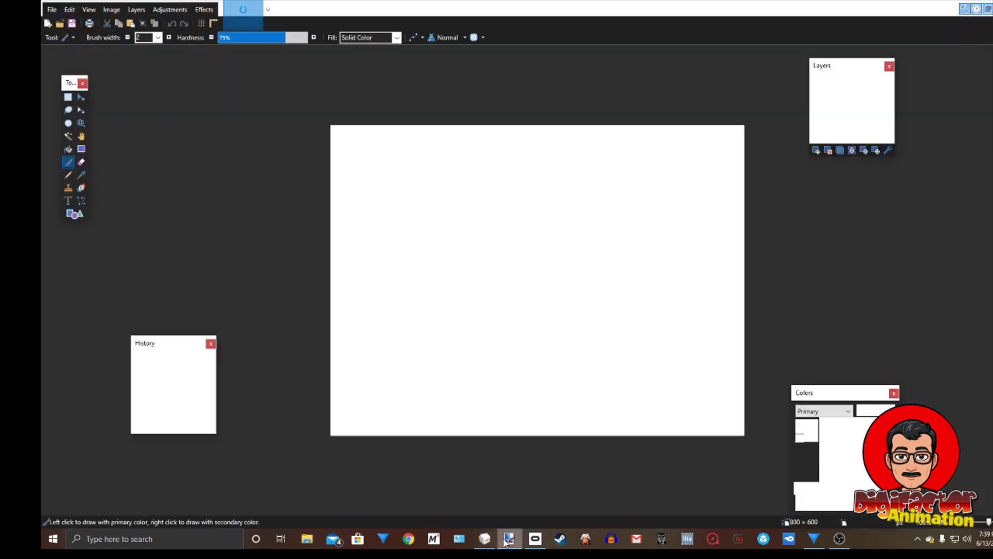
left_click(52, 10)
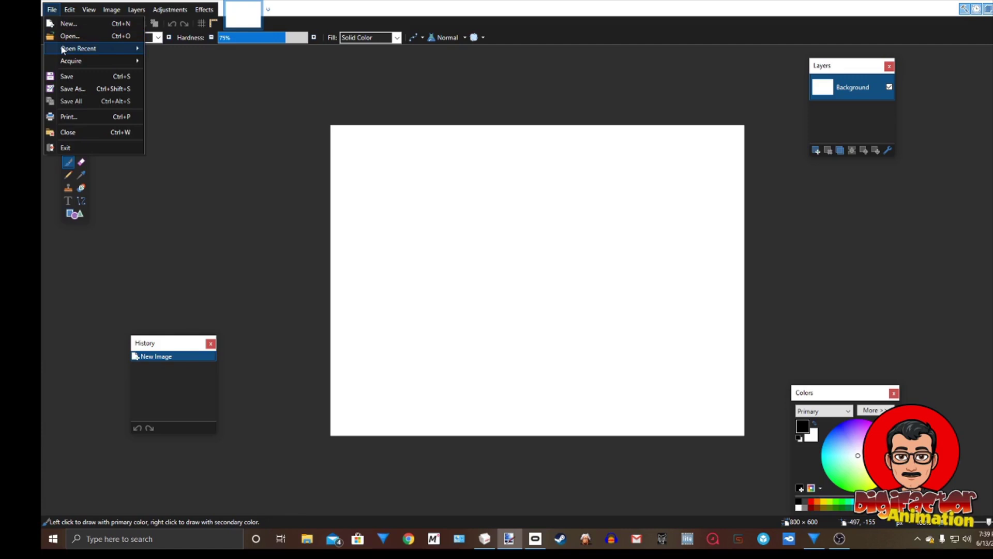
left_click(67, 37)
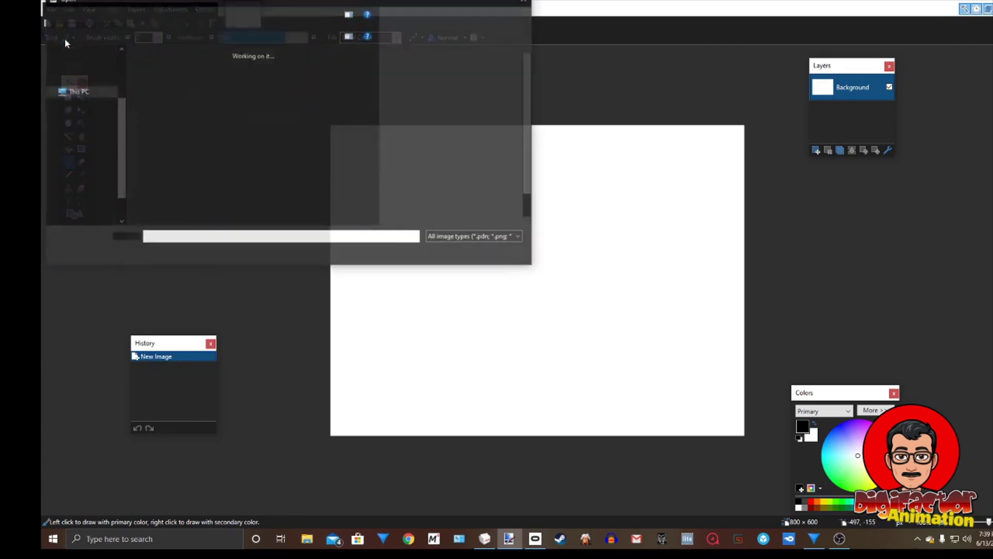
left_click(439, 152)
left_click(449, 253)
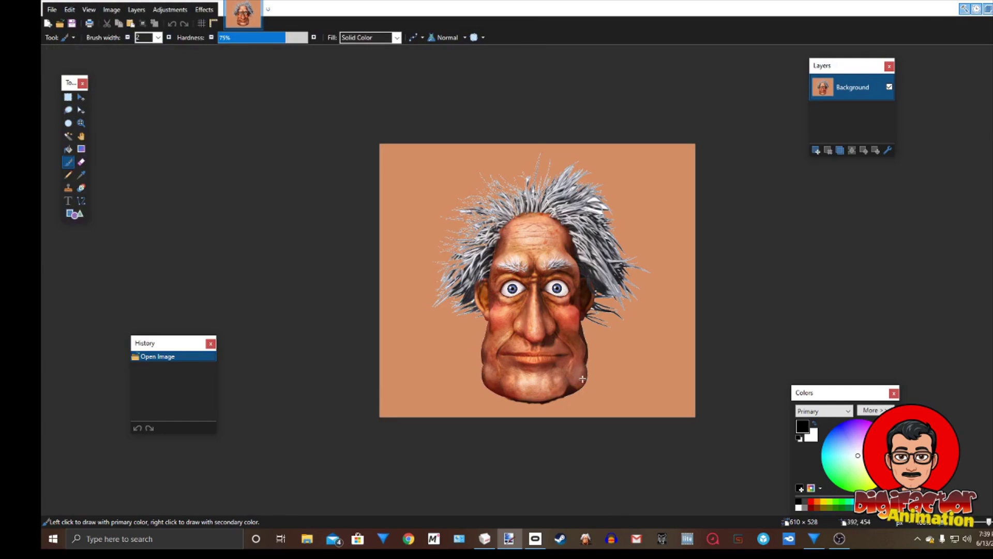
Step: Copy the face image's left half, about 299 × 528 px, and mirror the pasted copy over the right half, about 265 px wide
left_click(68, 97)
left_click_drag(369, 127, 534, 479)
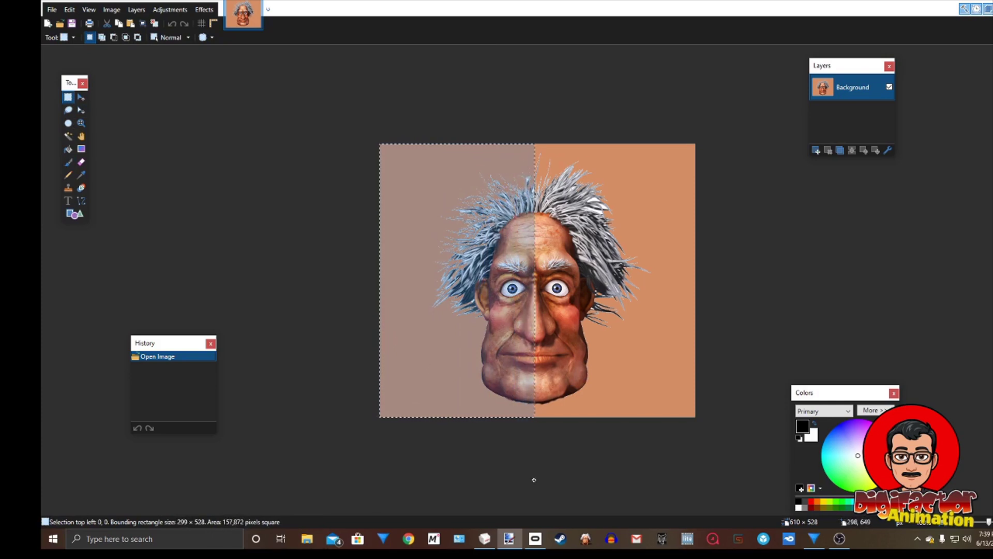
left_click_drag(534, 480, 535, 477)
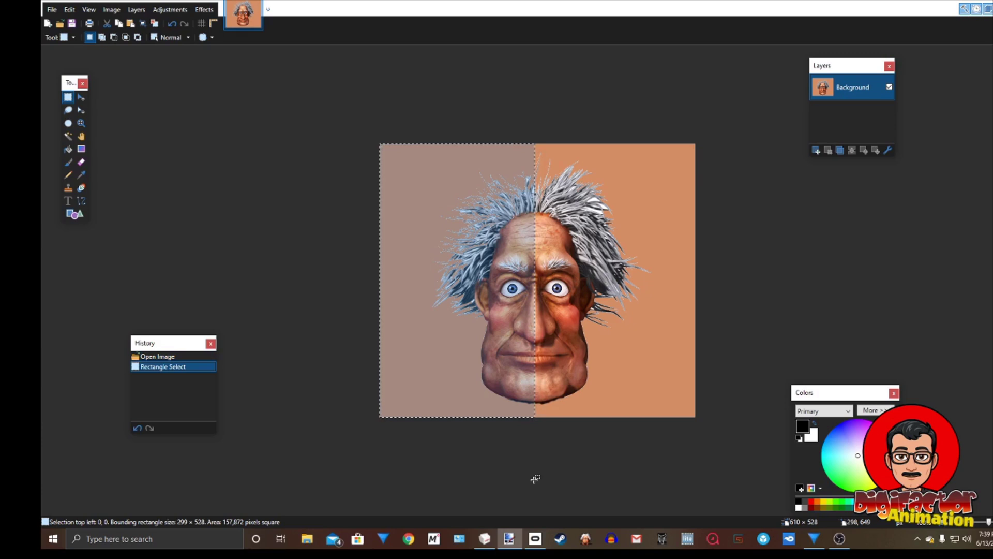
left_click(119, 27)
left_click(130, 23)
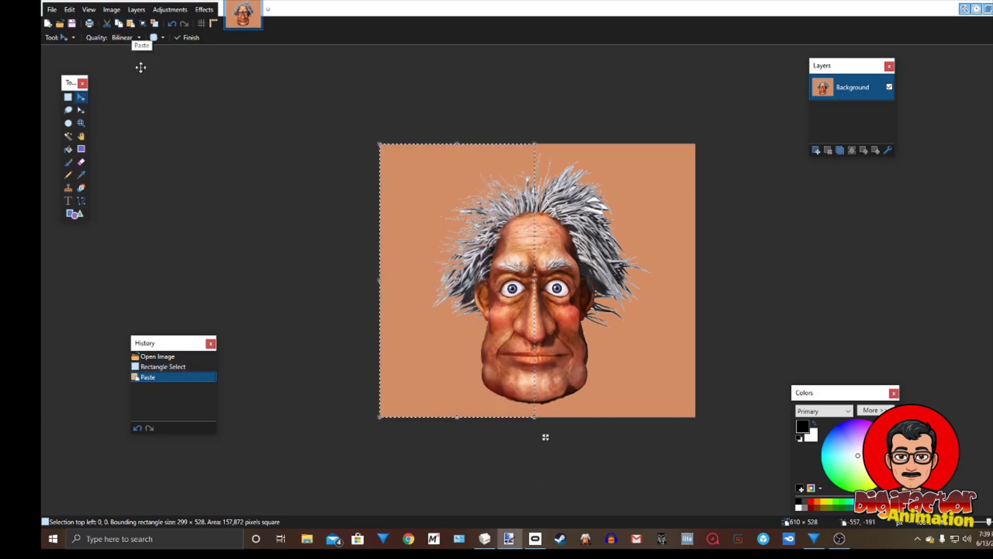
left_click_drag(378, 280, 672, 296)
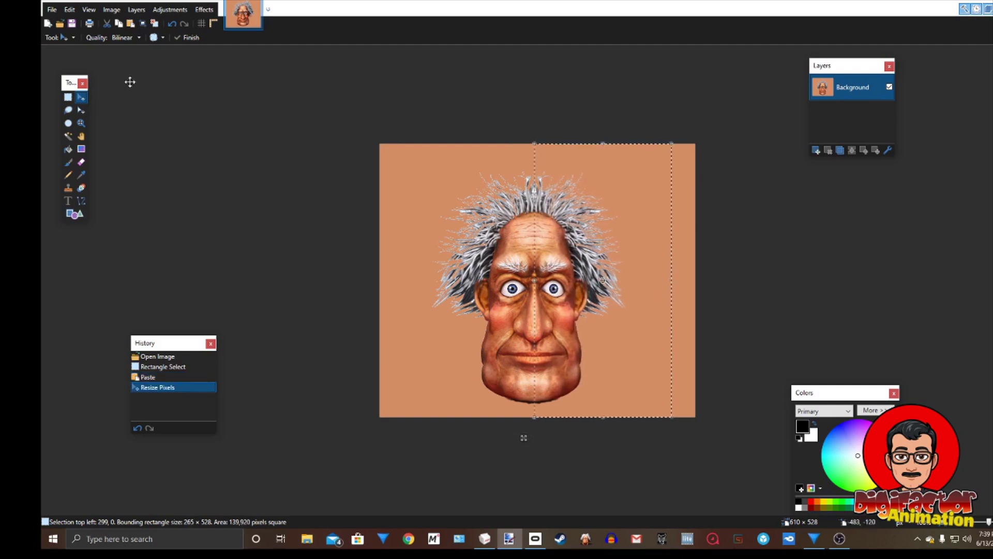
Step: Save the mirrored face image with auto-detected bit depth and switch back to MilkShape 3D
left_click(72, 25)
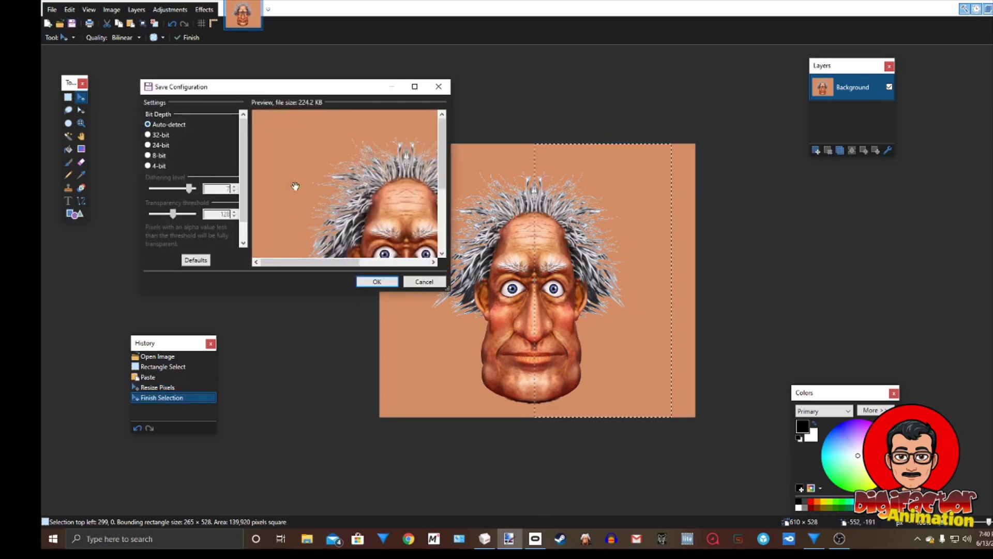
left_click(372, 283)
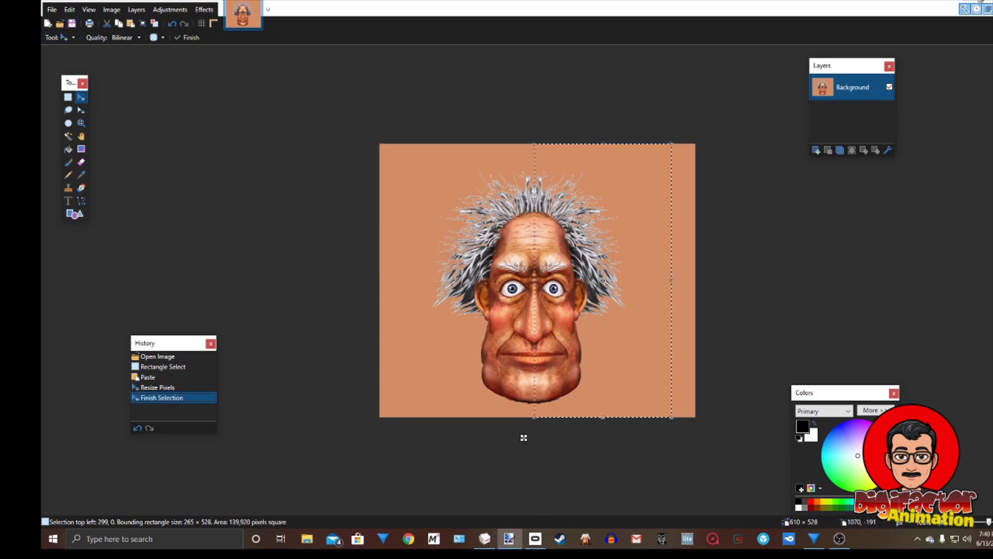
left_click(963, 1)
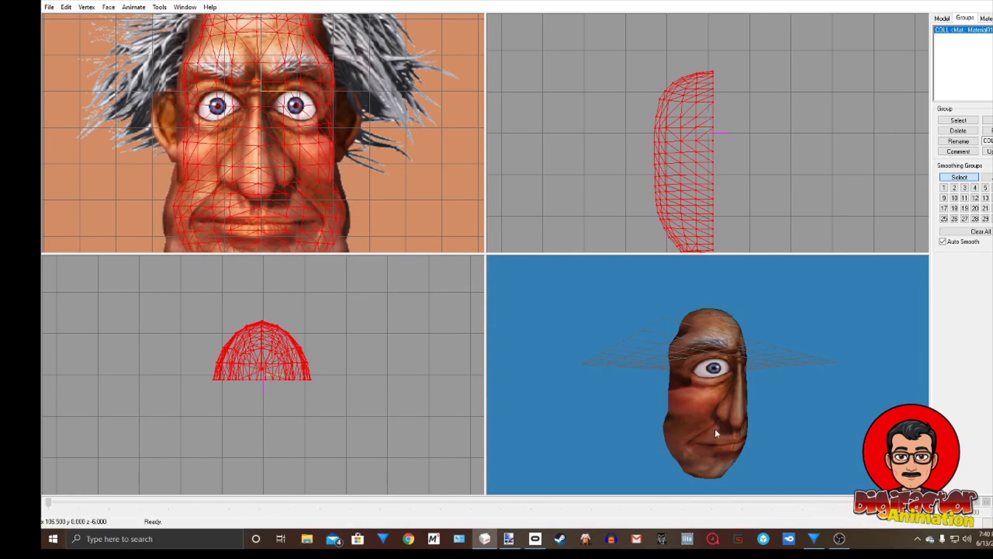
Step: Reload the Untitled image from the Desktop as Material01's texture and check the face in 3D
left_click_drag(707, 429, 659, 437)
left_click(988, 18)
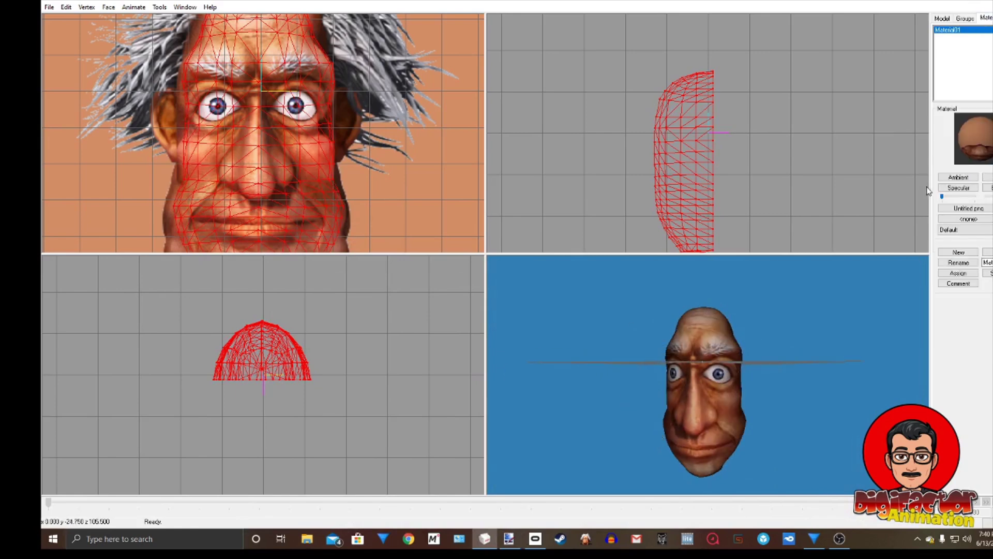
left_click(970, 209)
scroll(326, 207, "down", 3)
left_click(494, 150)
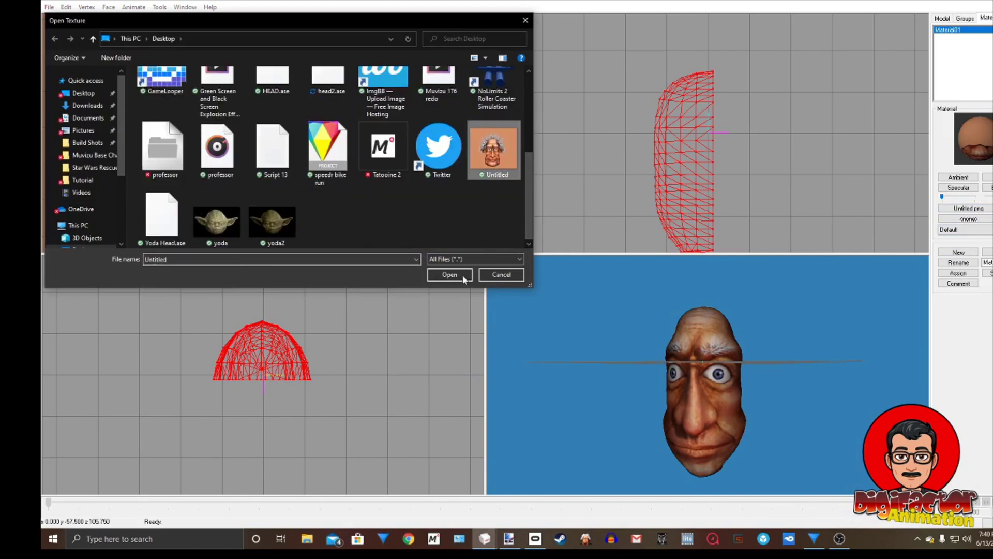
left_click(450, 274)
left_click_drag(695, 395, 740, 389)
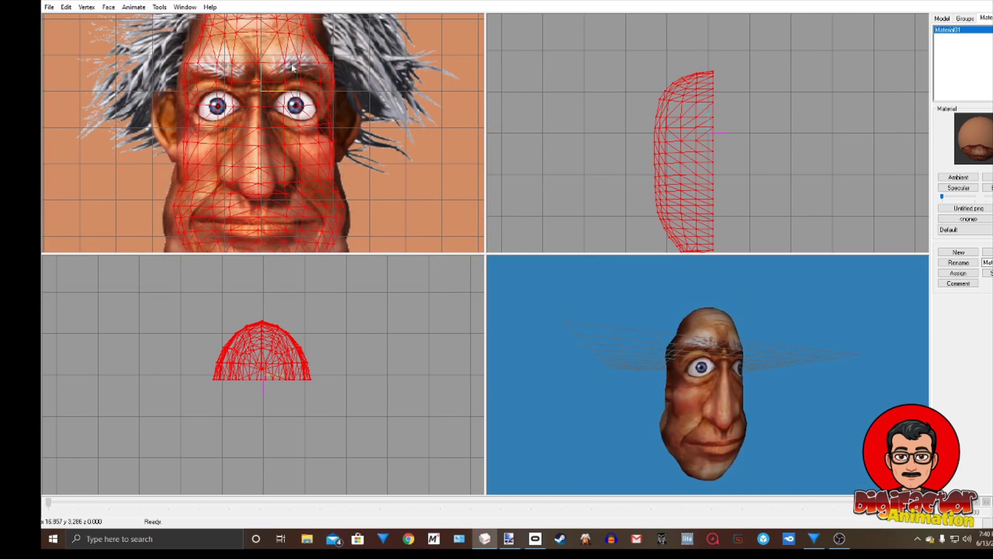
Step: Shift the whole COLL texture mesh slightly left in the Texture Coordinate Editor and check the face in 3D
left_click(185, 6)
left_click(196, 46)
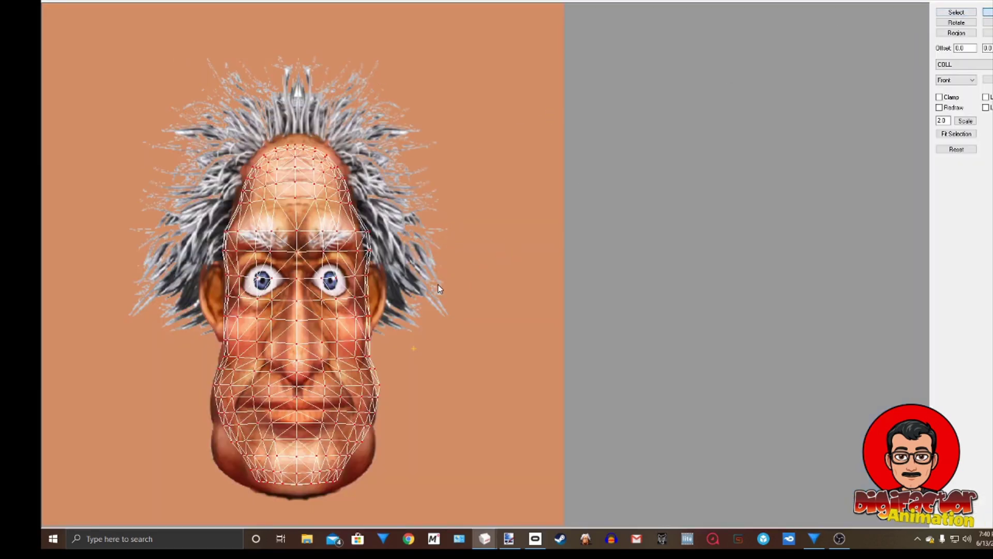
left_click_drag(439, 284, 434, 284)
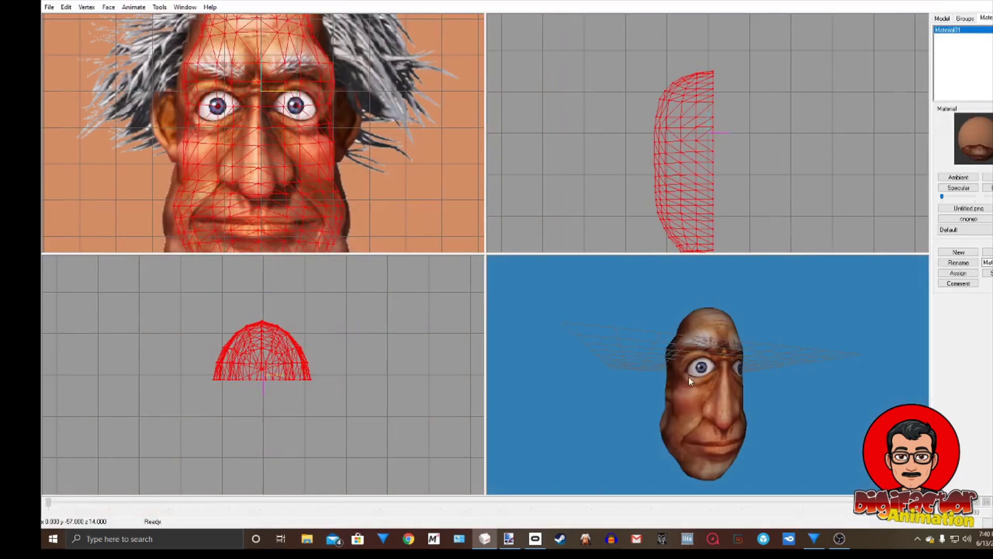
left_click_drag(689, 377, 702, 394)
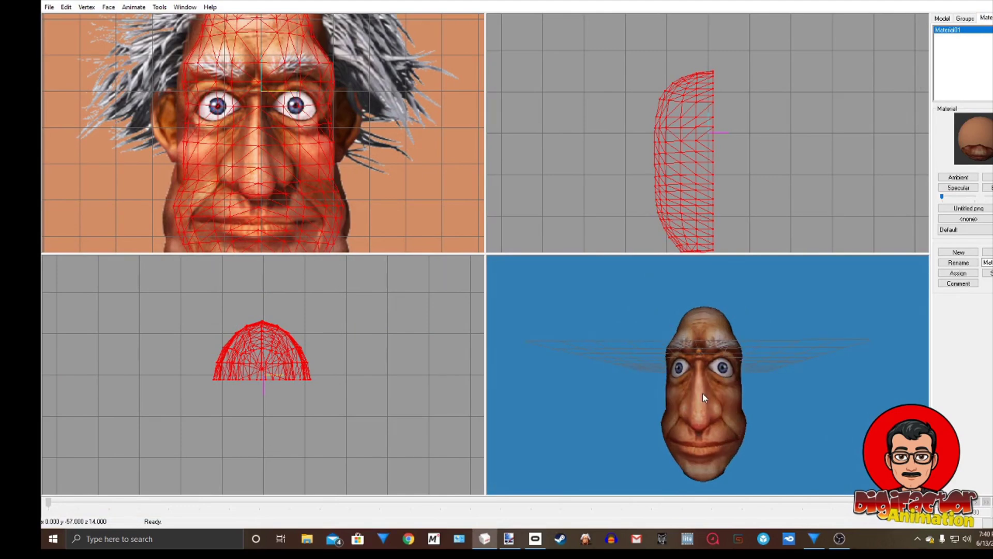
Step: Scale the COLL texture mesh slightly narrower in the Texture Coordinate Editor and move it left to centre it on the face
left_click(185, 7)
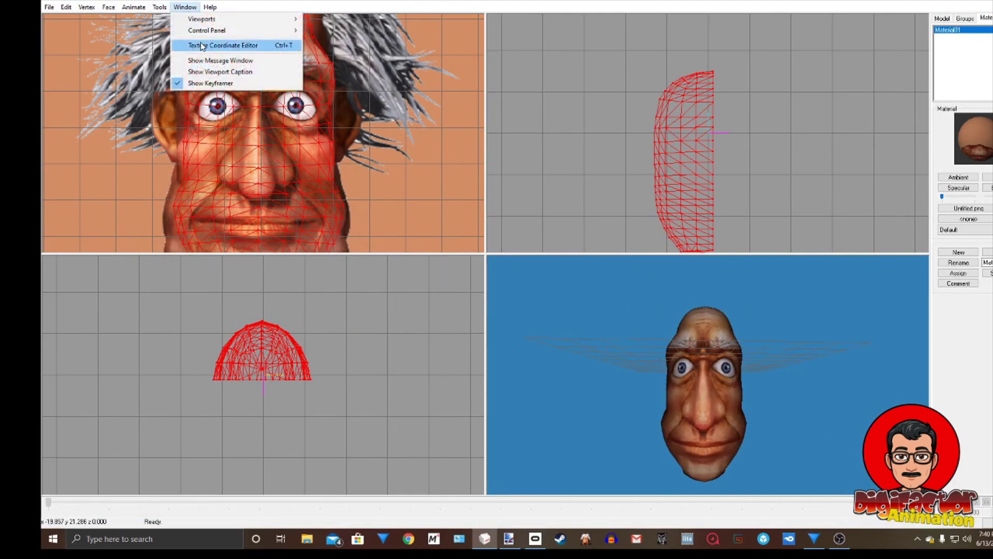
left_click(217, 45)
left_click(962, 23)
left_click_drag(436, 244, 409, 247)
left_click(957, 12)
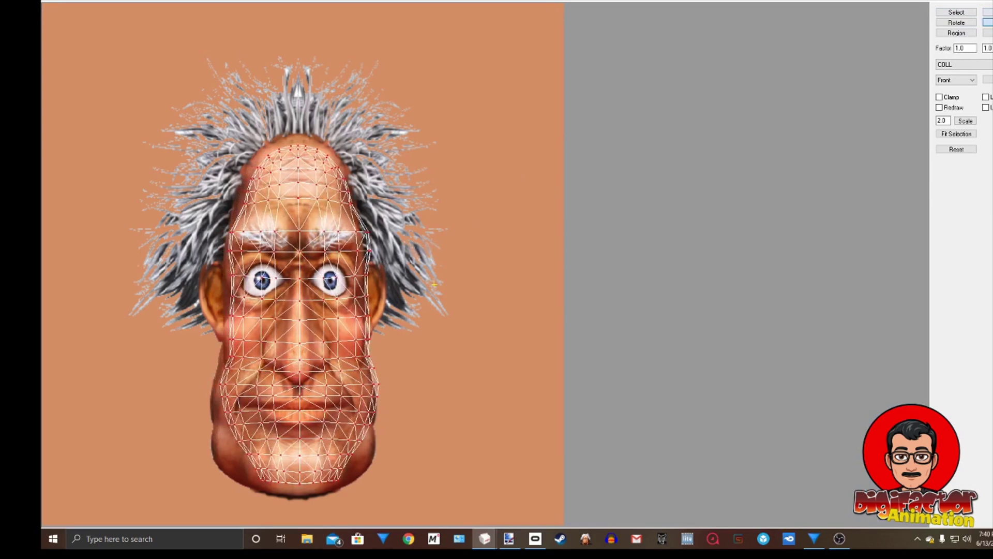
left_click_drag(523, 244, 482, 280)
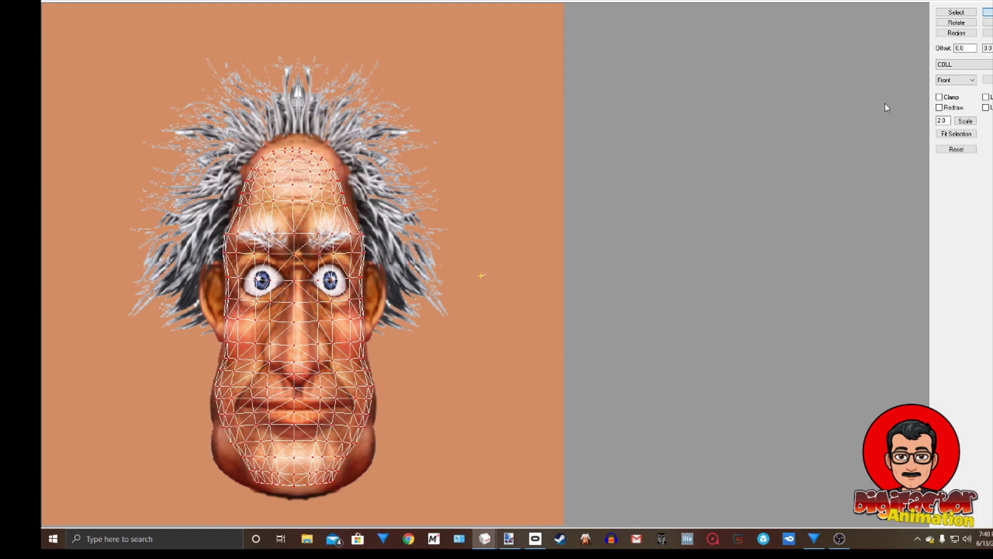
Step: Narrow the texture mesh a touch more, nudge it back onto the face's centre line, and inspect the 3D face from the side
left_click(989, 22)
left_click_drag(414, 298, 408, 299)
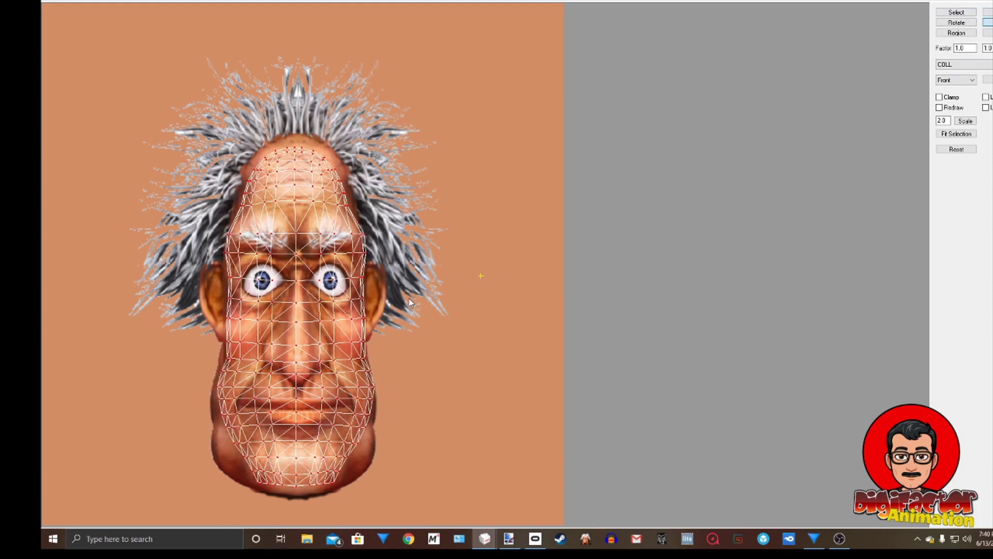
left_click(989, 12)
left_click_drag(447, 320, 446, 318)
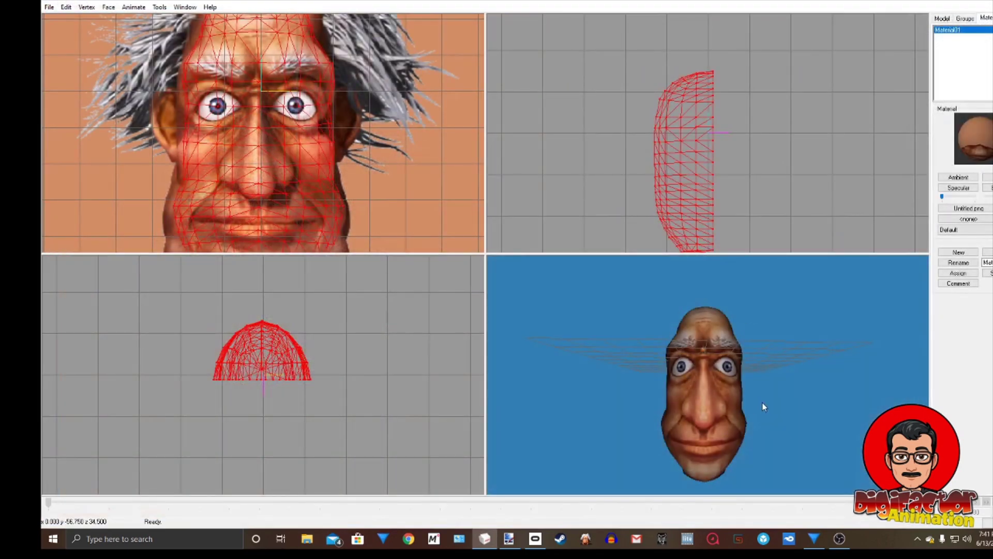
left_click_drag(763, 403, 876, 413)
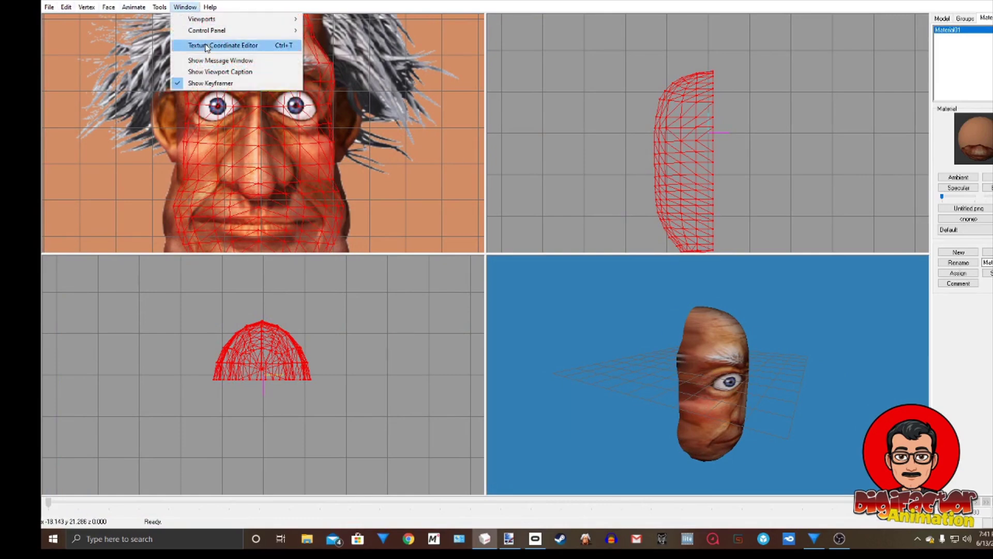
Step: Move the outer texture vertices between the eyebrow and eye on the face's right edge slightly inward
left_click(208, 45)
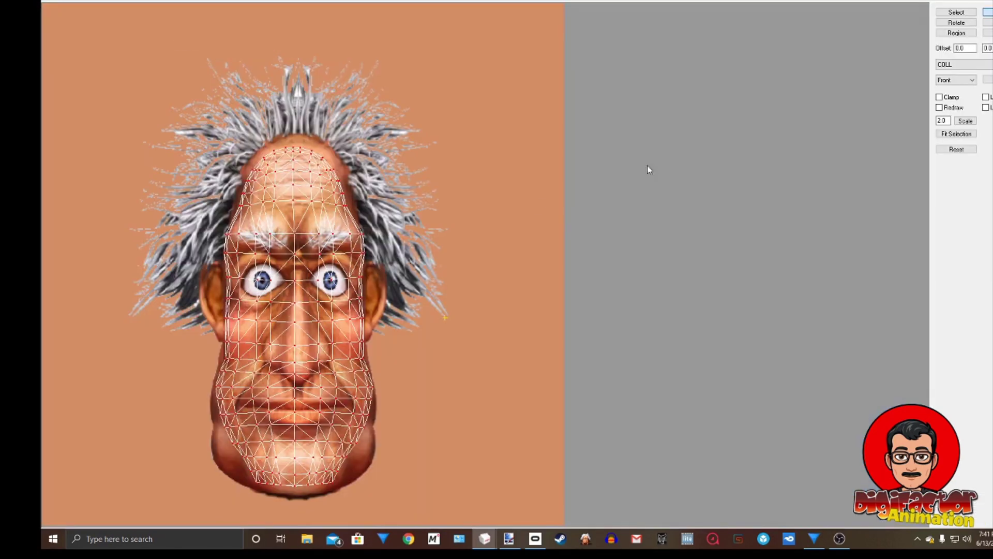
left_click(956, 12)
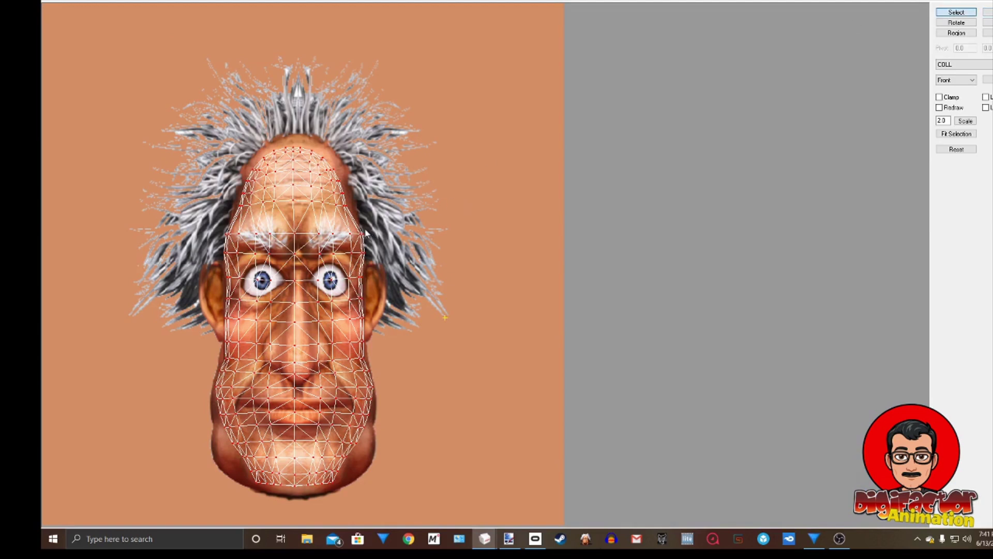
left_click_drag(360, 232, 371, 270)
left_click(988, 12)
left_click_drag(460, 259, 458, 258)
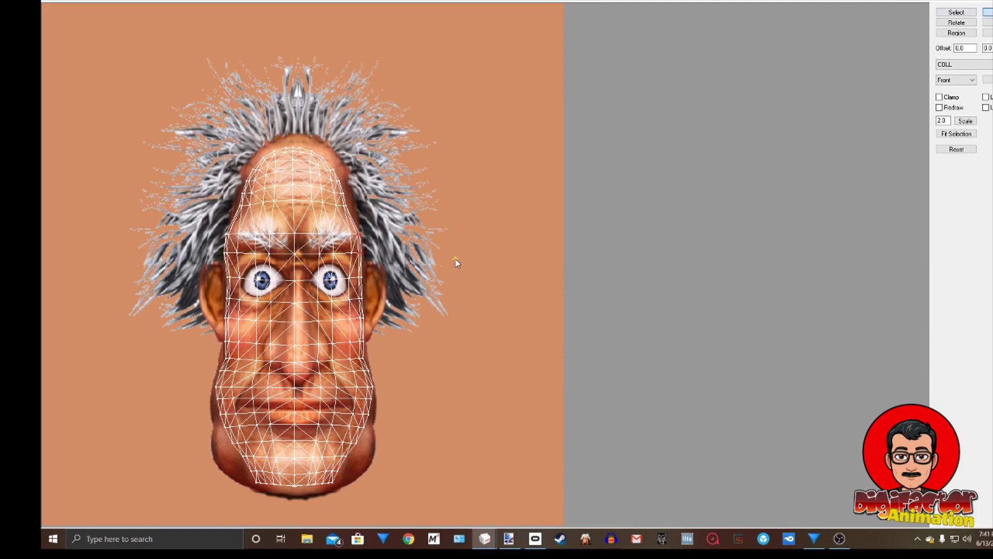
Step: Move the outer texture vertices beside the left eyebrow slightly inward and check the face in 3D
left_click(957, 12)
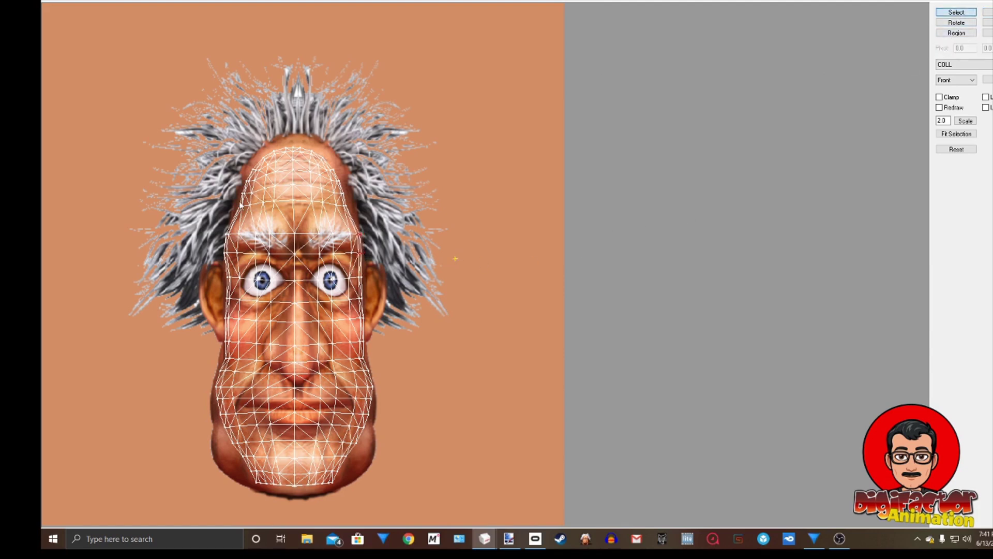
left_click_drag(216, 234, 233, 262)
left_click(988, 16)
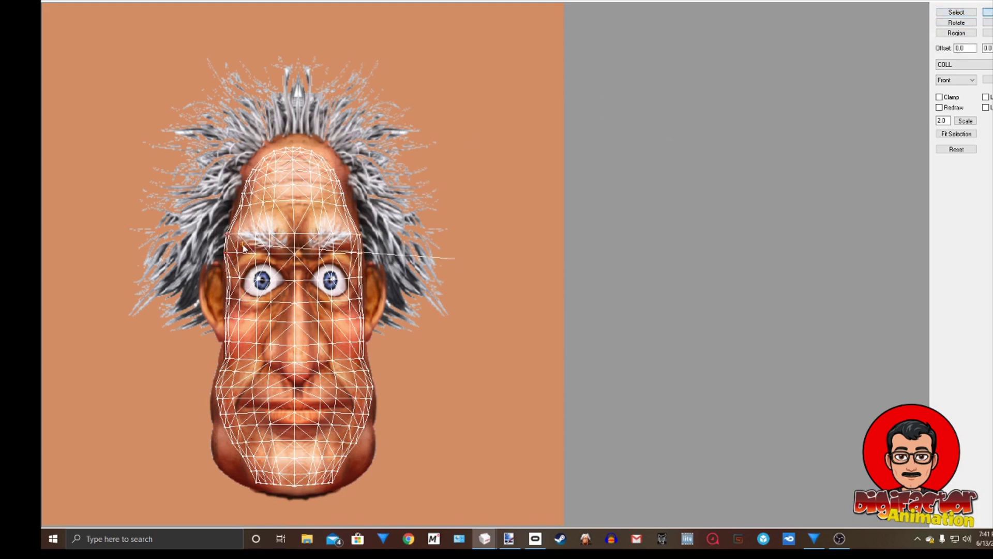
left_click_drag(243, 245, 244, 245)
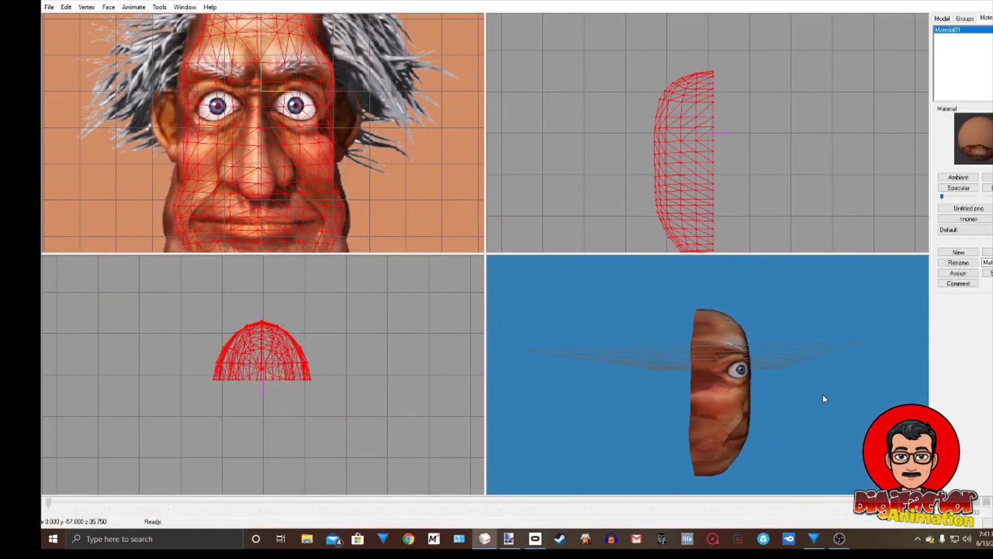
left_click_drag(824, 395, 719, 391)
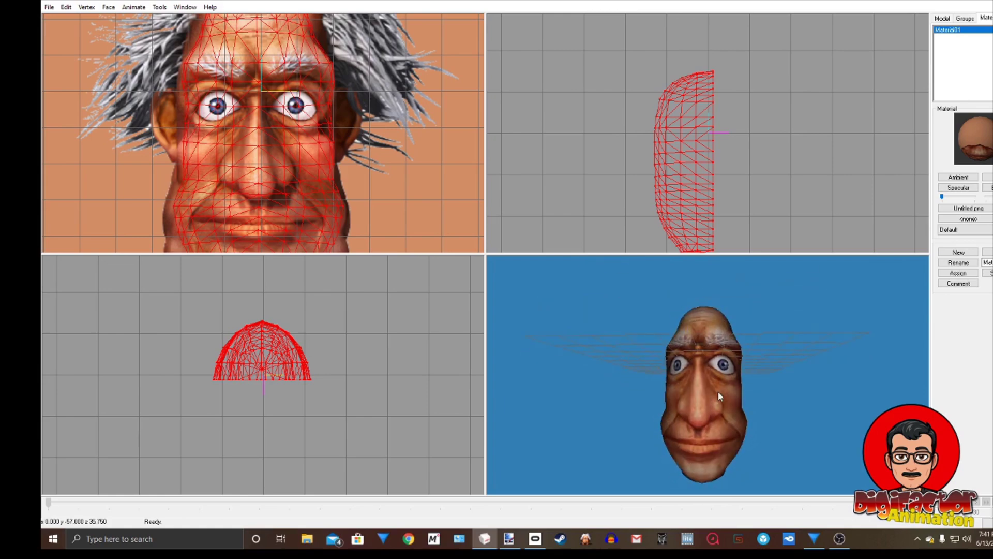